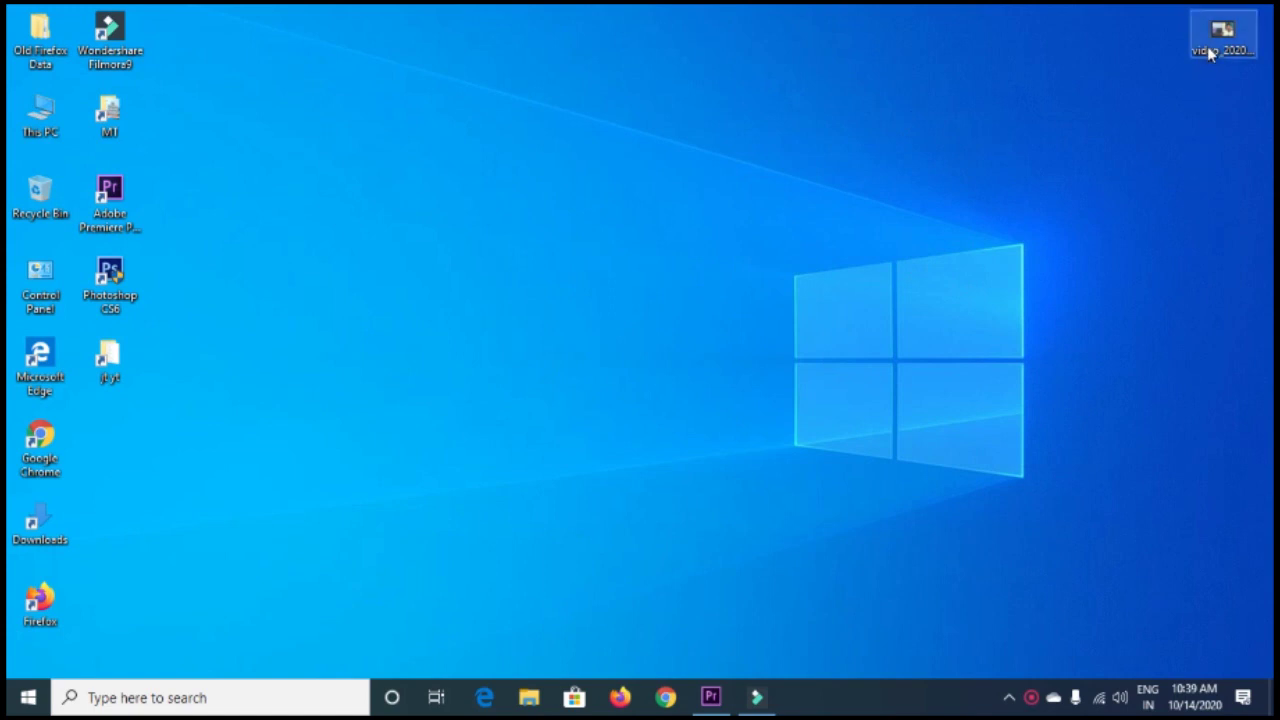
# Step: Reposition the video file icon on the desktop and bring the Filmora9 editor forward
pyautogui.moveTo(1207, 46)
pyautogui.mouseDown()
pyautogui.moveTo(967, 147)
pyautogui.moveTo(505, 137)
pyautogui.mouseUp()
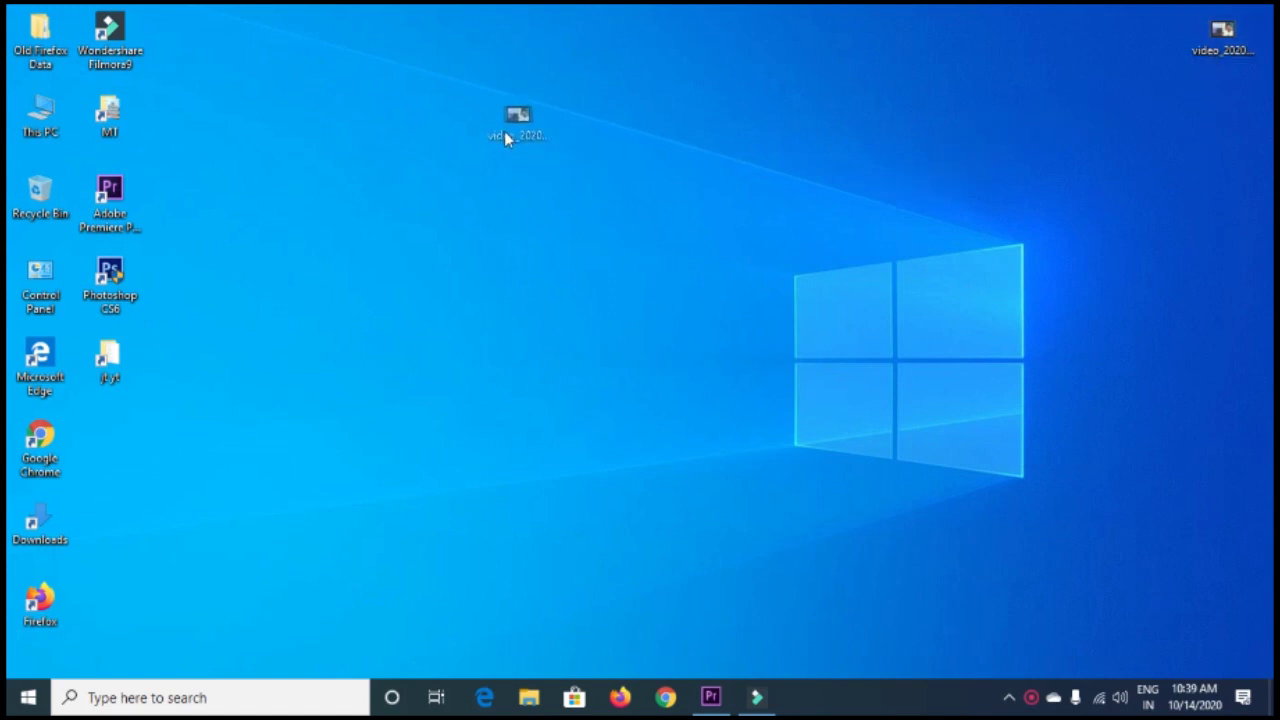
pyautogui.moveTo(948, 113)
pyautogui.mouseDown()
pyautogui.moveTo(1172, 60)
pyautogui.moveTo(1210, 70)
pyautogui.mouseUp()
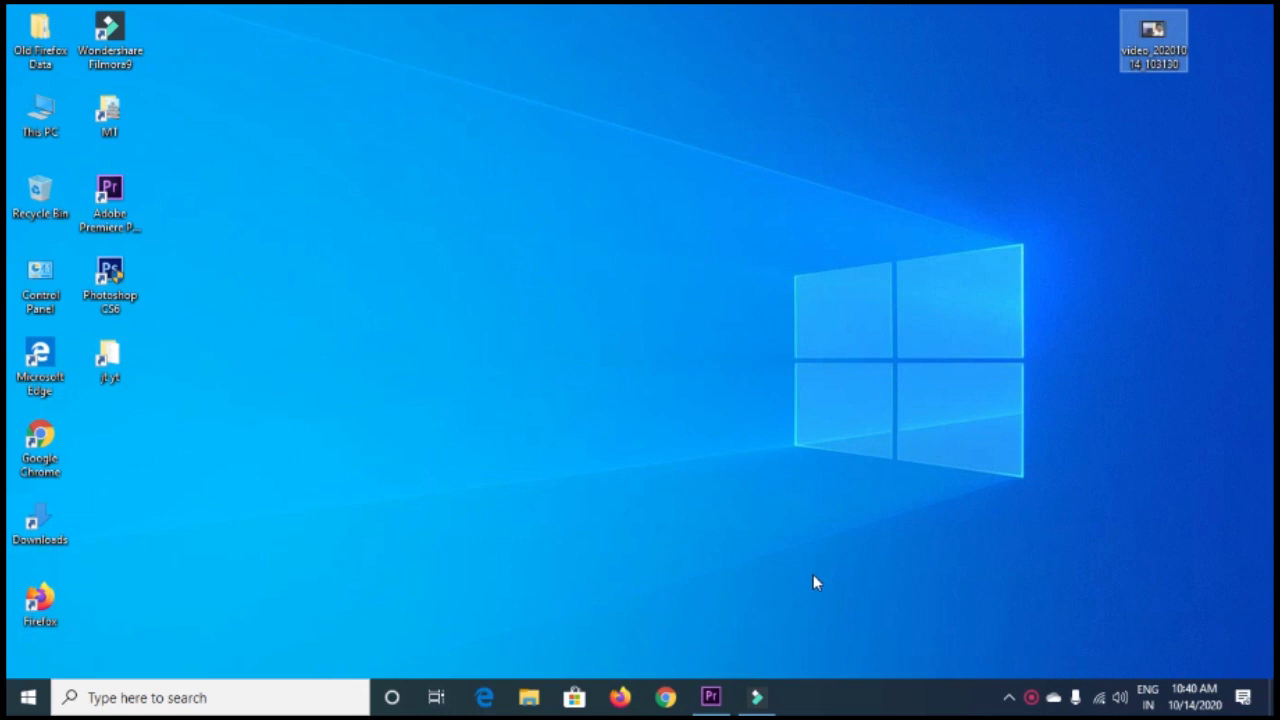
pyautogui.click(758, 698)
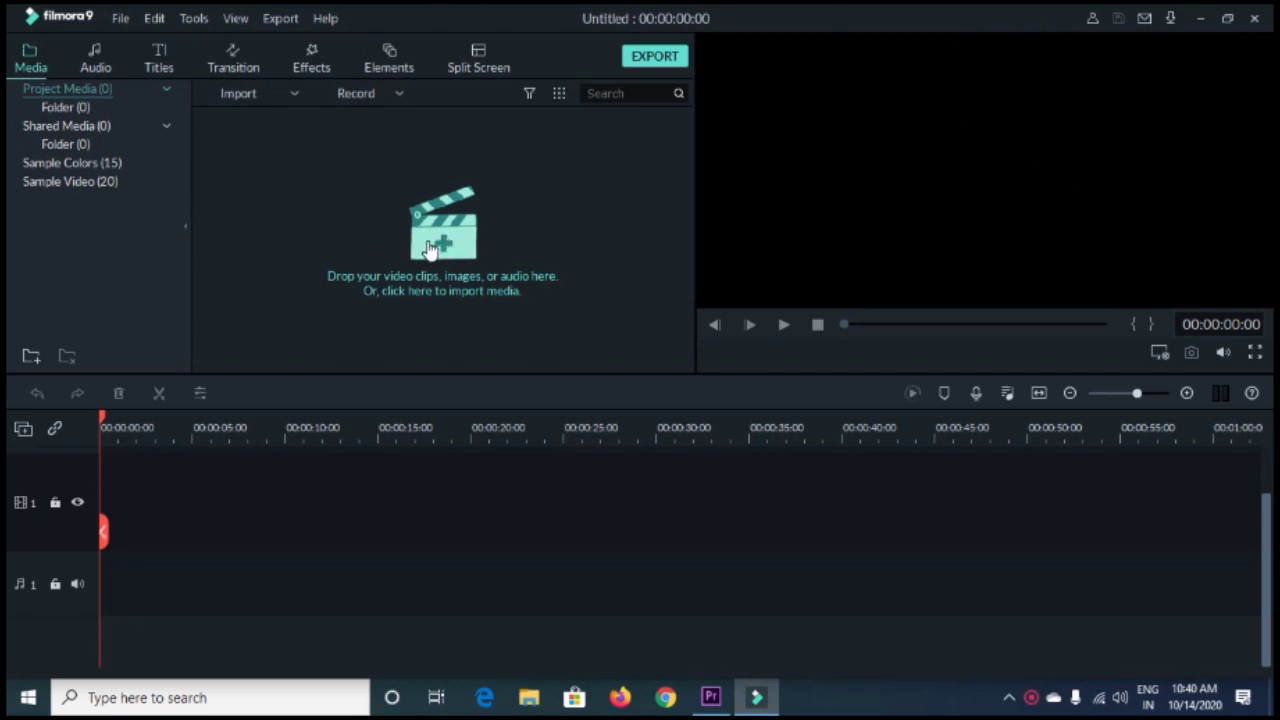
# Step: Import video_20201014_103130 from the Desktop MT folder into Project Media
pyautogui.click(461, 232)
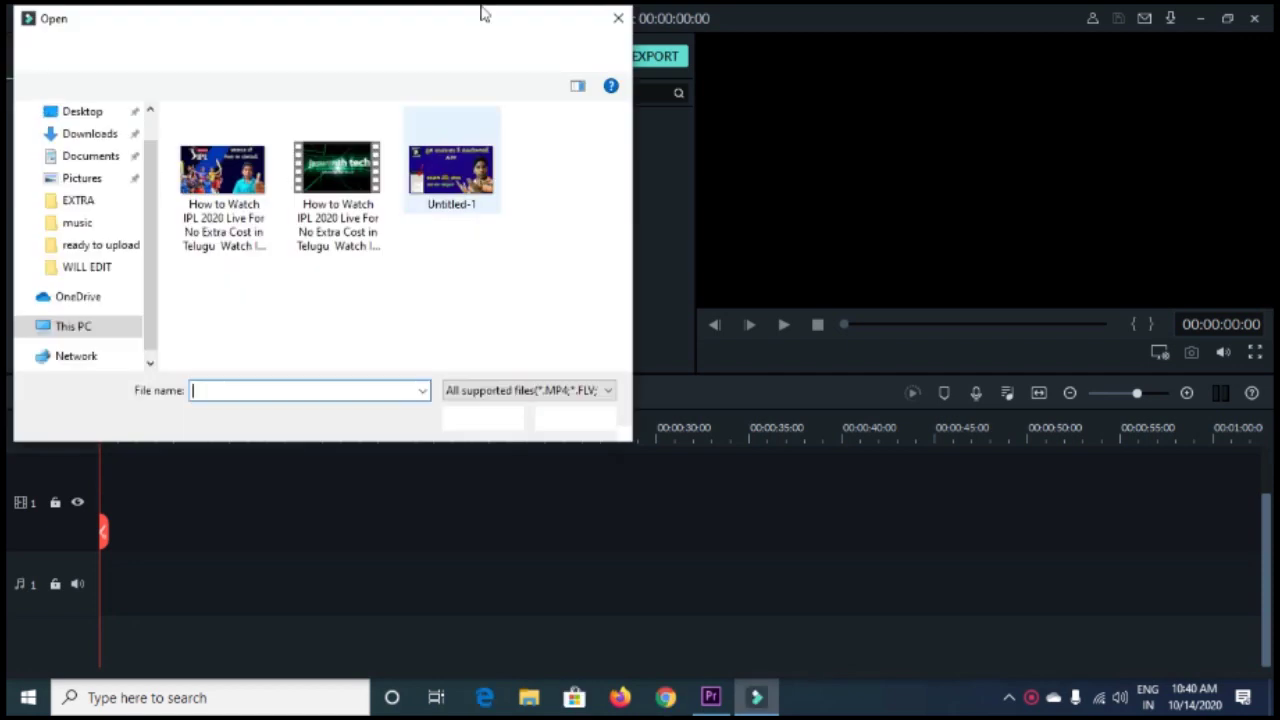
pyautogui.click(619, 22)
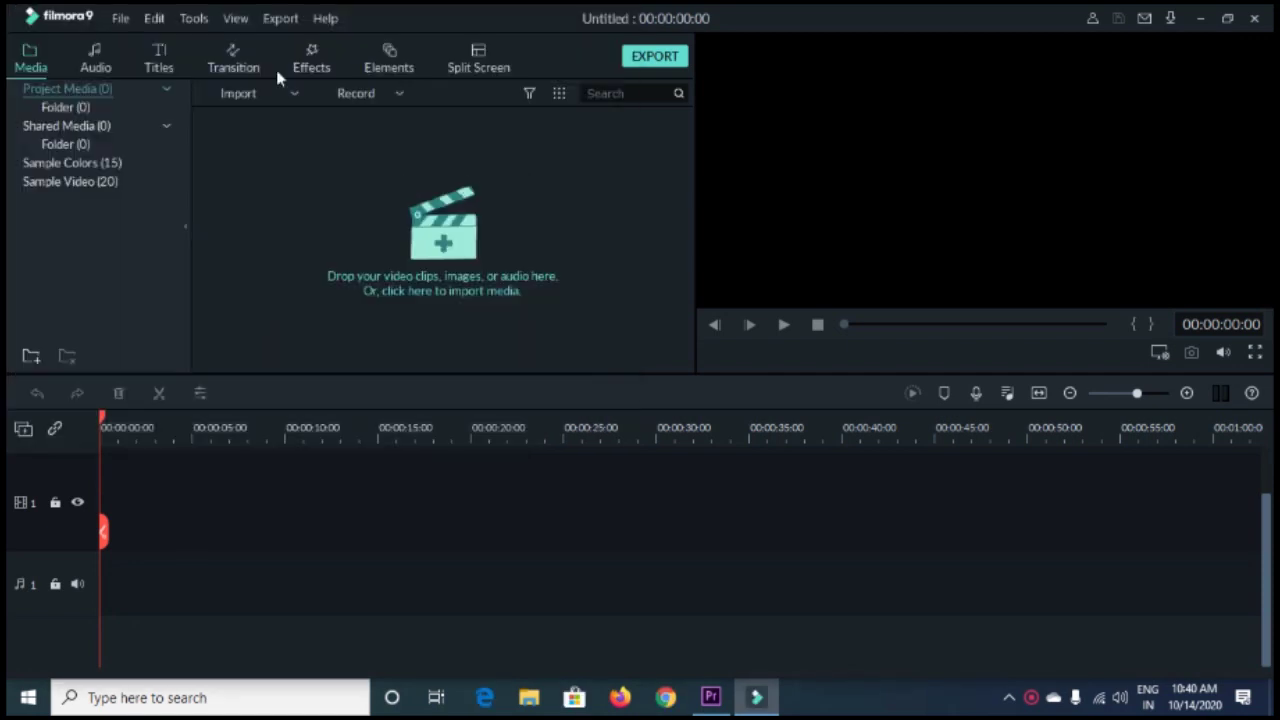
pyautogui.click(289, 96)
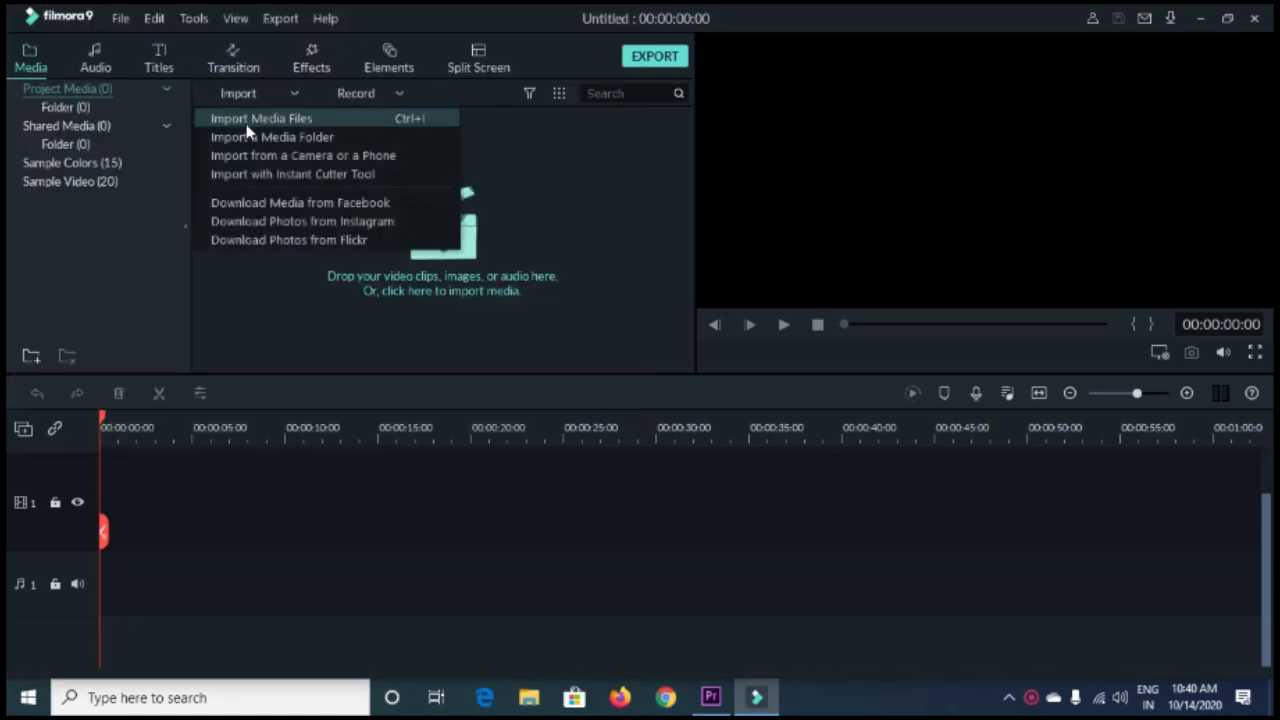
pyautogui.click(245, 125)
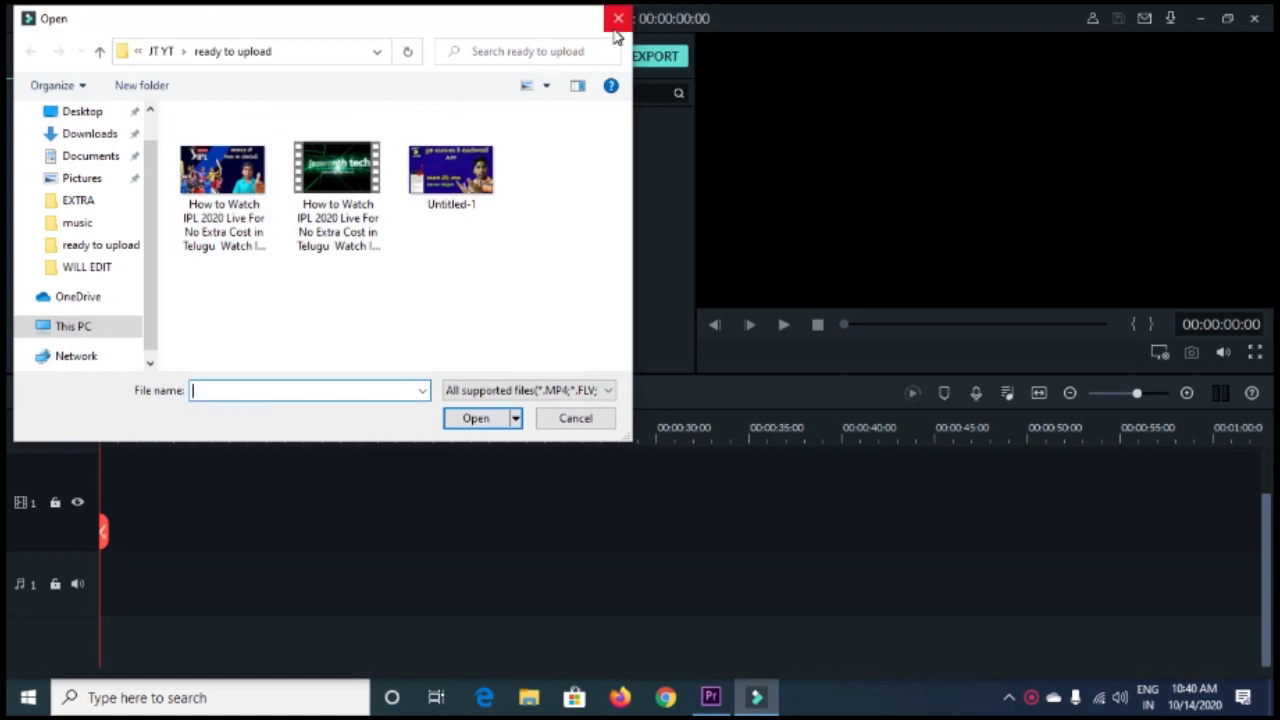
pyautogui.click(619, 22)
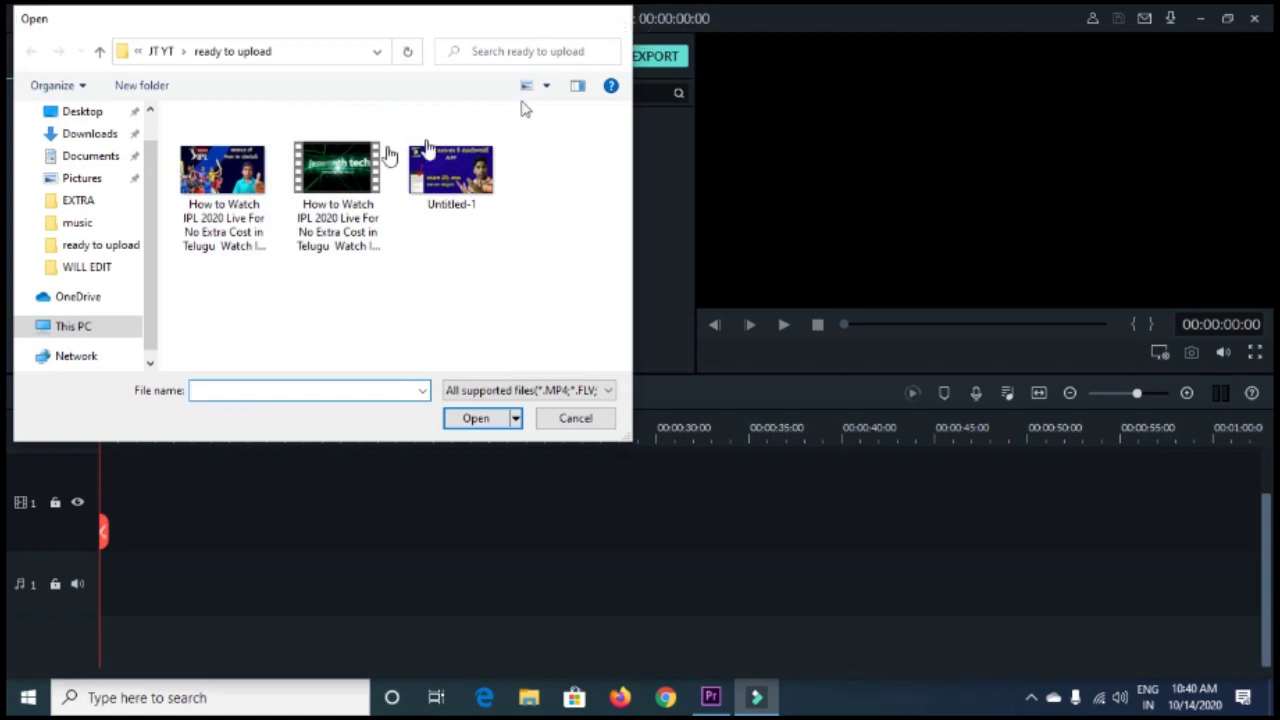
pyautogui.click(468, 230)
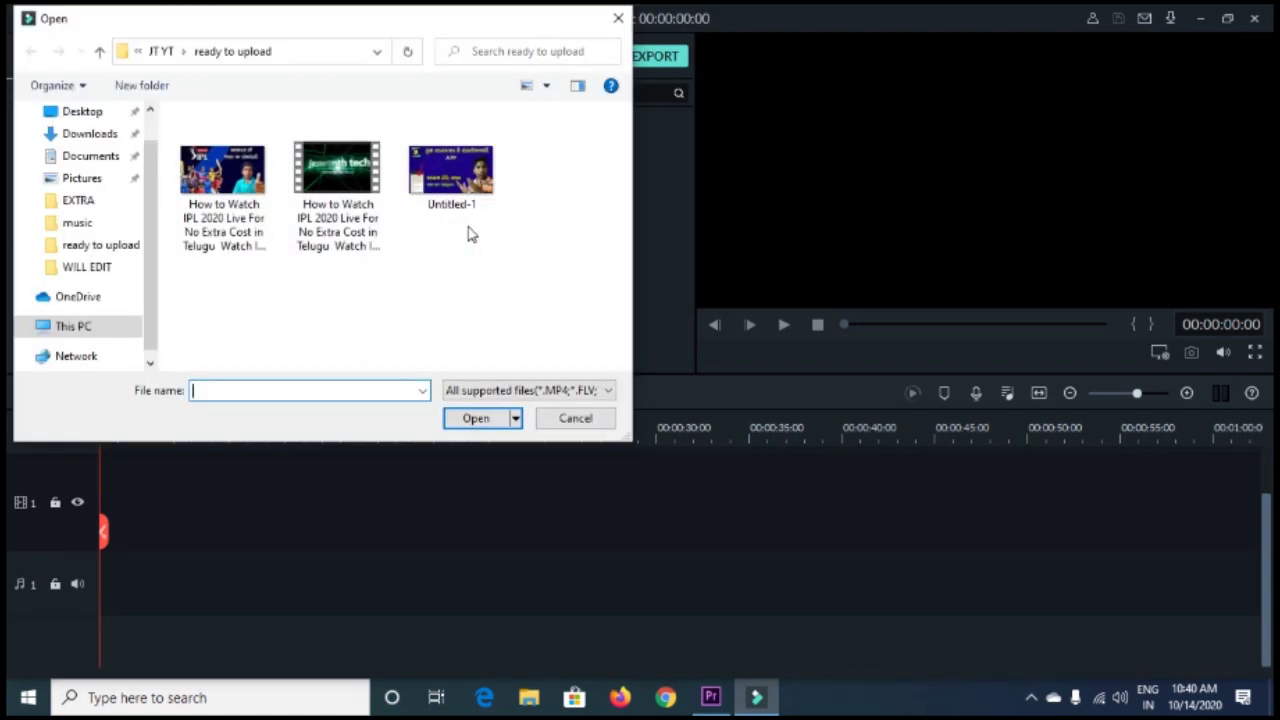
pyautogui.click(70, 112)
pyautogui.click(587, 193)
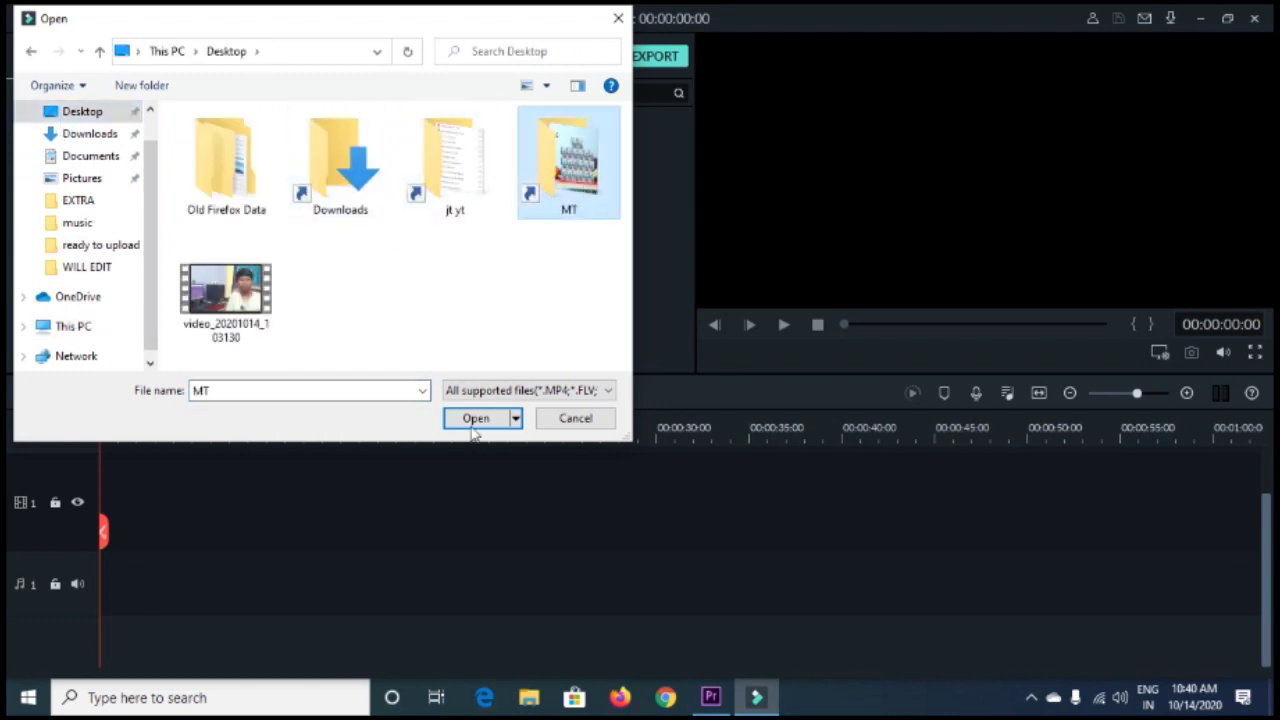
pyautogui.click(225, 290)
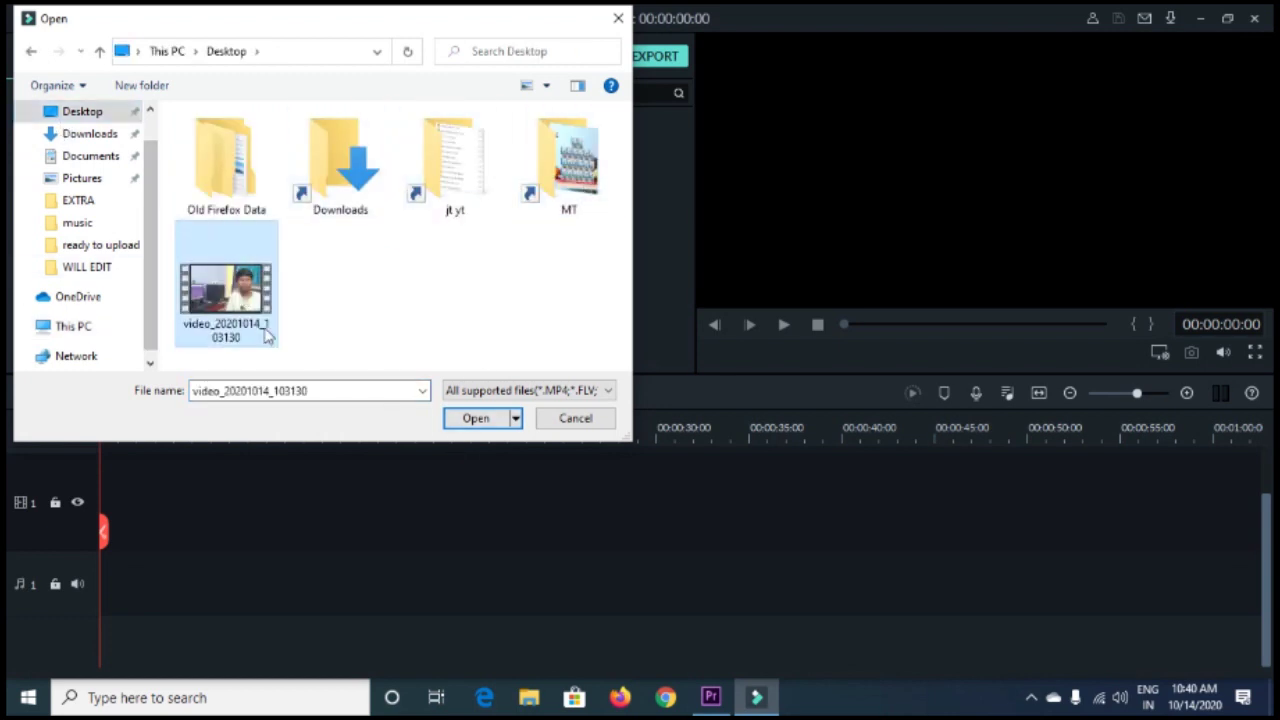
pyautogui.click(478, 418)
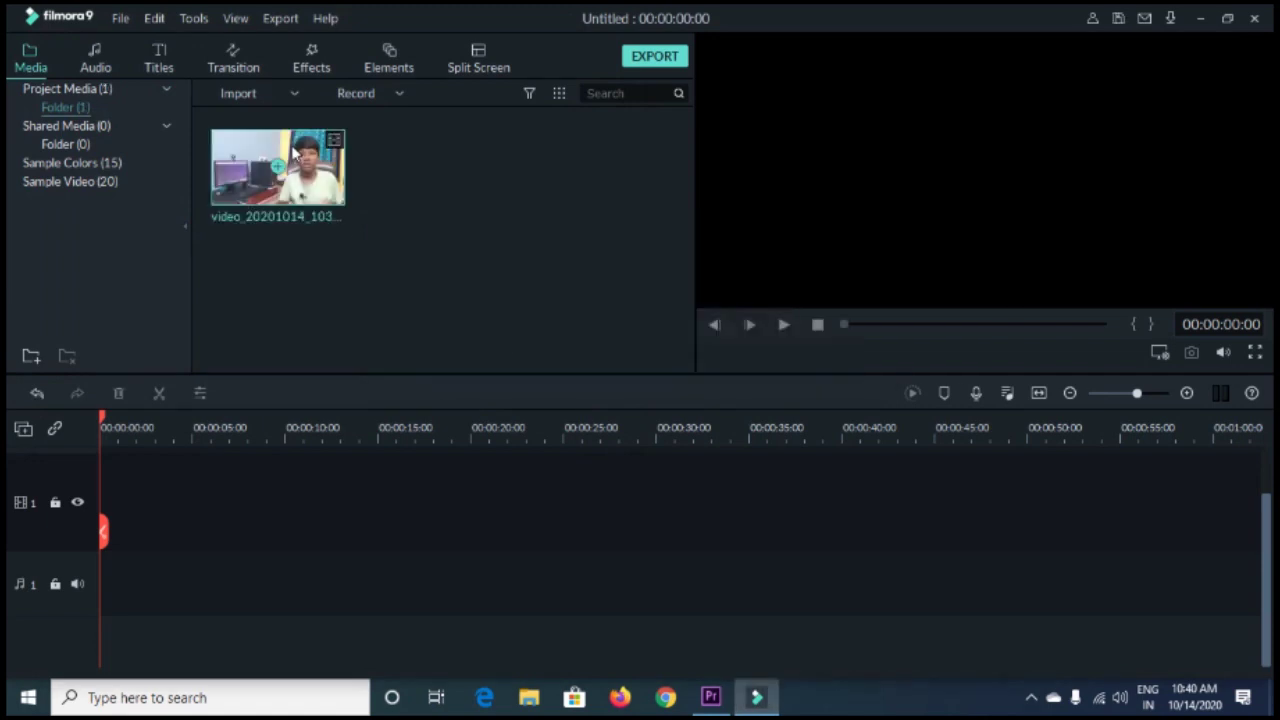
# Step: Import the intro clip, the end-screen clip and the z logo from MT > REQUIRE YT
pyautogui.click(259, 95)
pyautogui.click(274, 120)
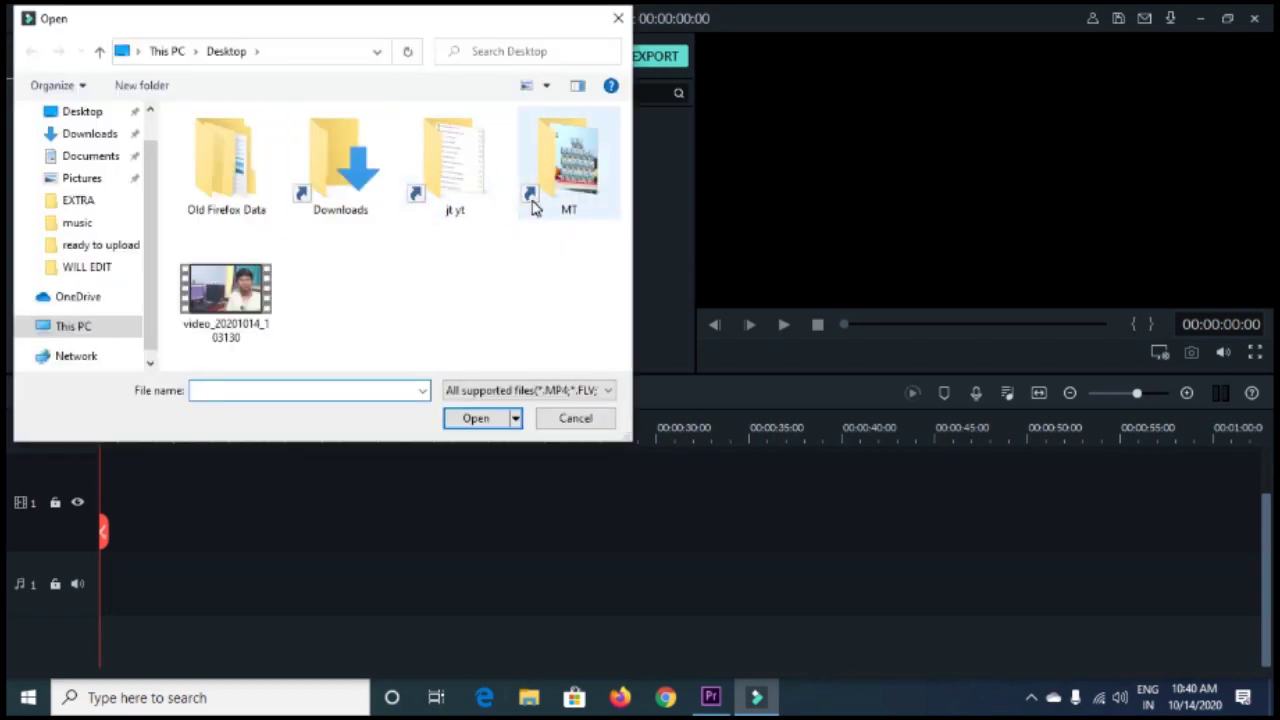
pyautogui.doubleClick(576, 193)
pyautogui.scroll(-1, 457, 232)
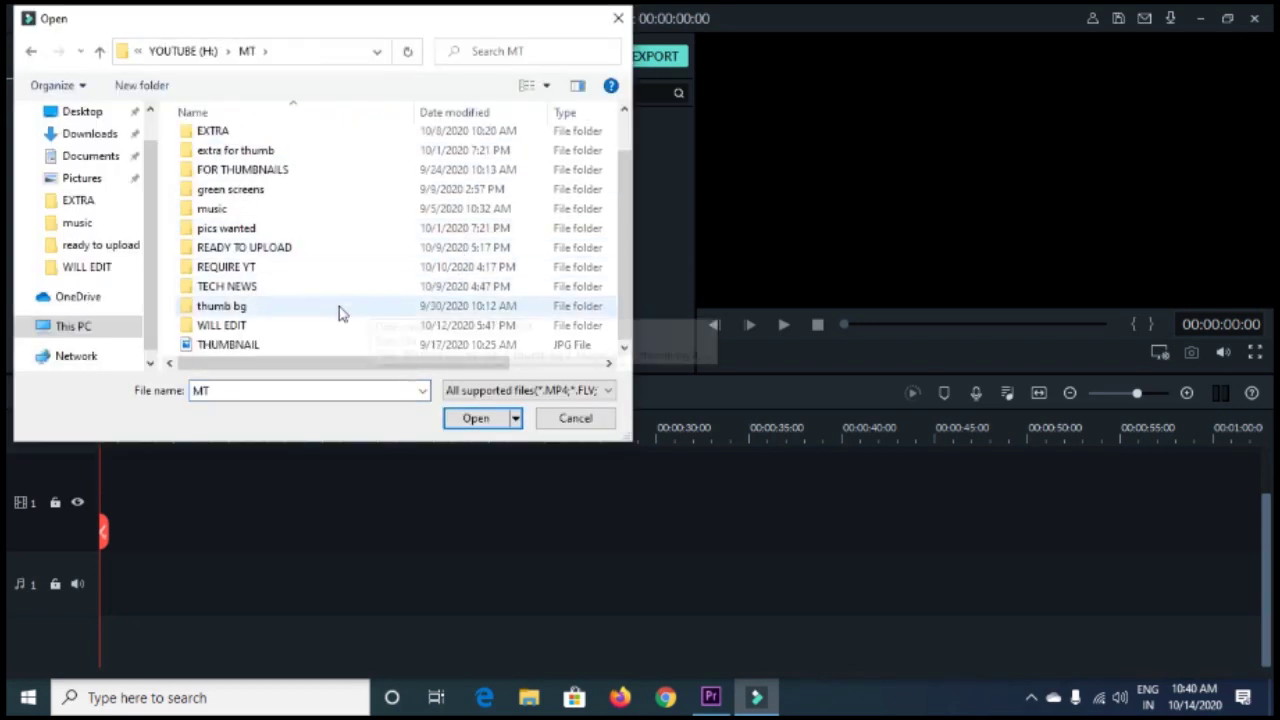
pyautogui.doubleClick(265, 275)
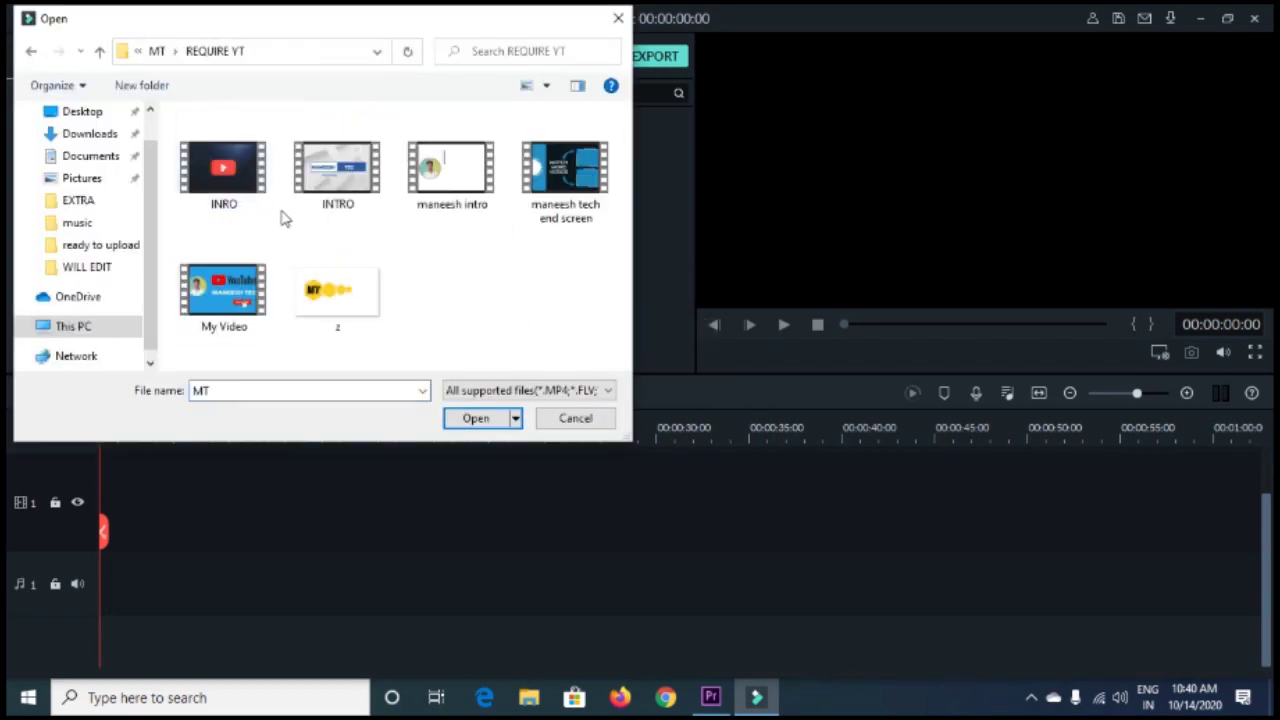
pyautogui.click(335, 180)
pyautogui.keyDown('ctrl'); pyautogui.click(246, 189); pyautogui.keyUp('ctrl')
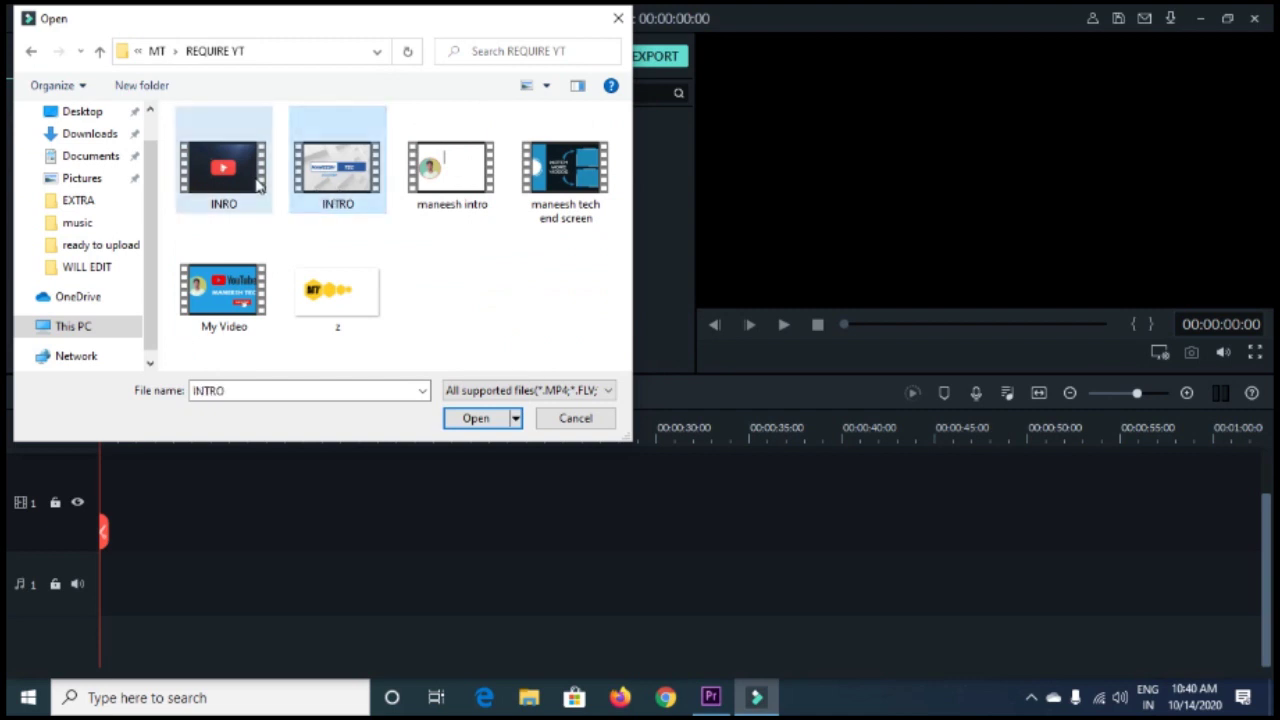
pyautogui.click(337, 177)
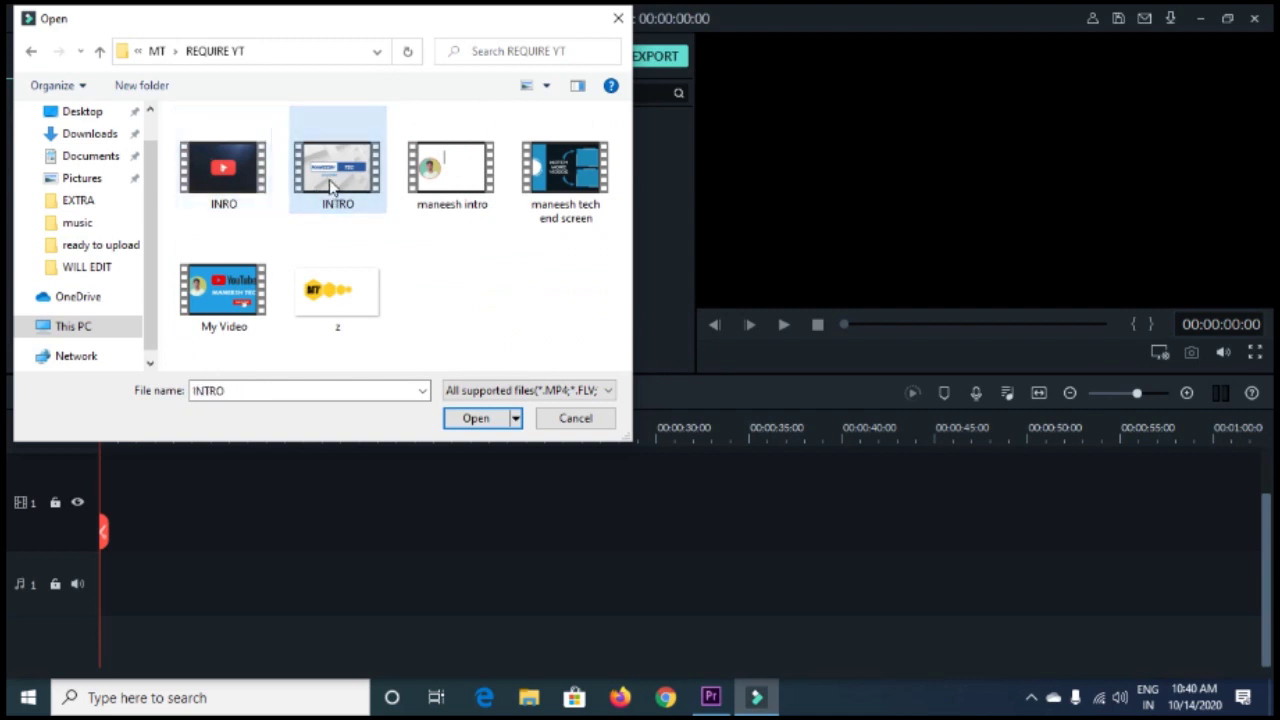
pyautogui.click(456, 182)
pyautogui.keyDown('ctrl'); pyautogui.click(565, 170); pyautogui.keyUp('ctrl')
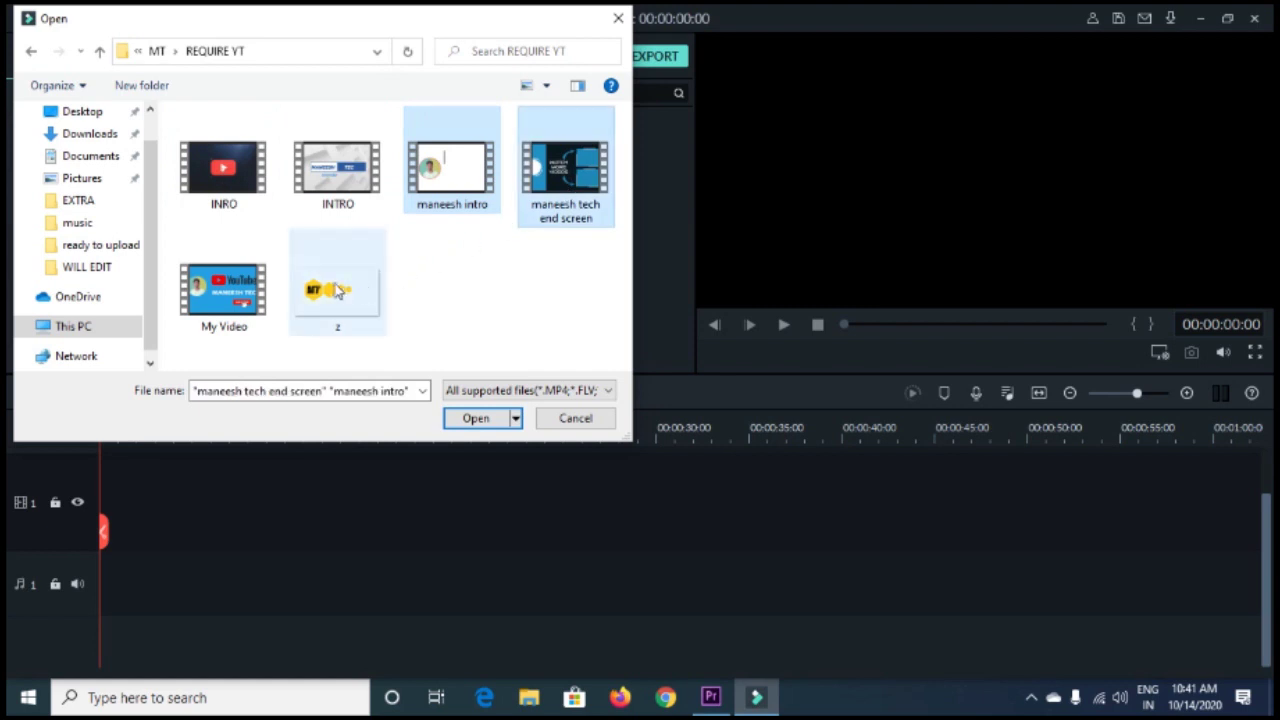
pyautogui.keyDown('ctrl'); pyautogui.click(337, 290); pyautogui.keyUp('ctrl')
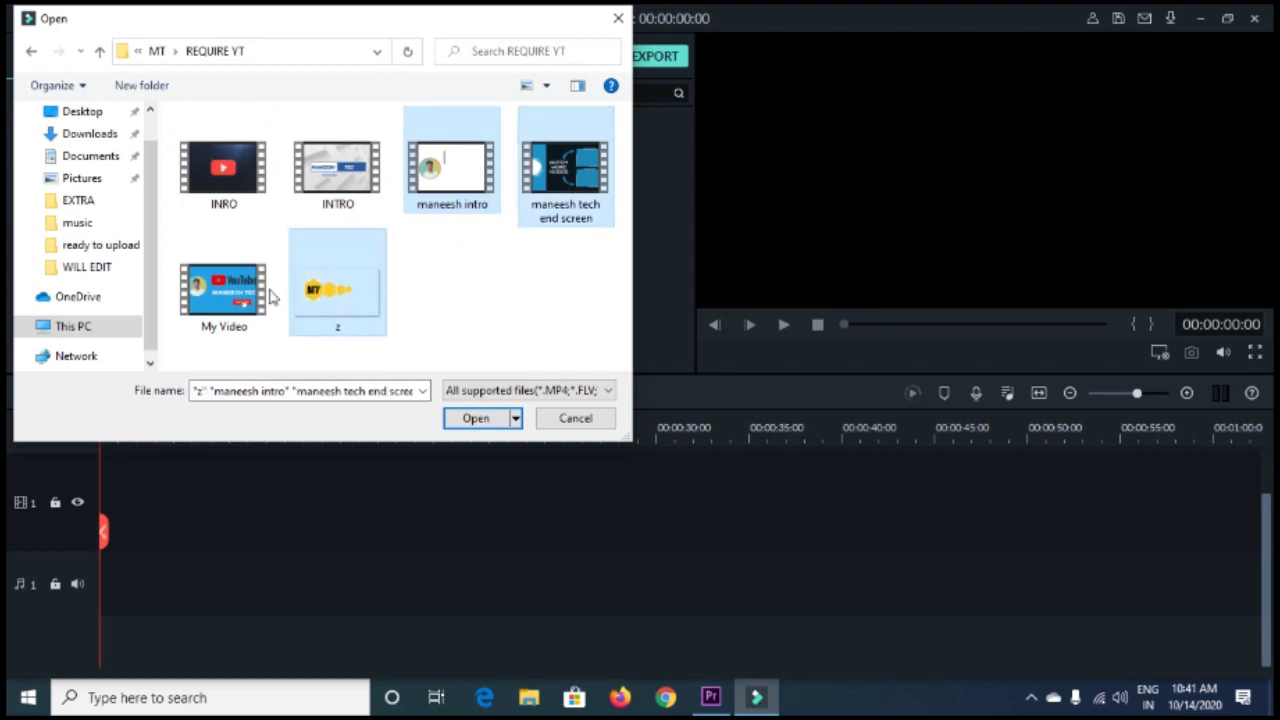
pyautogui.click(470, 418)
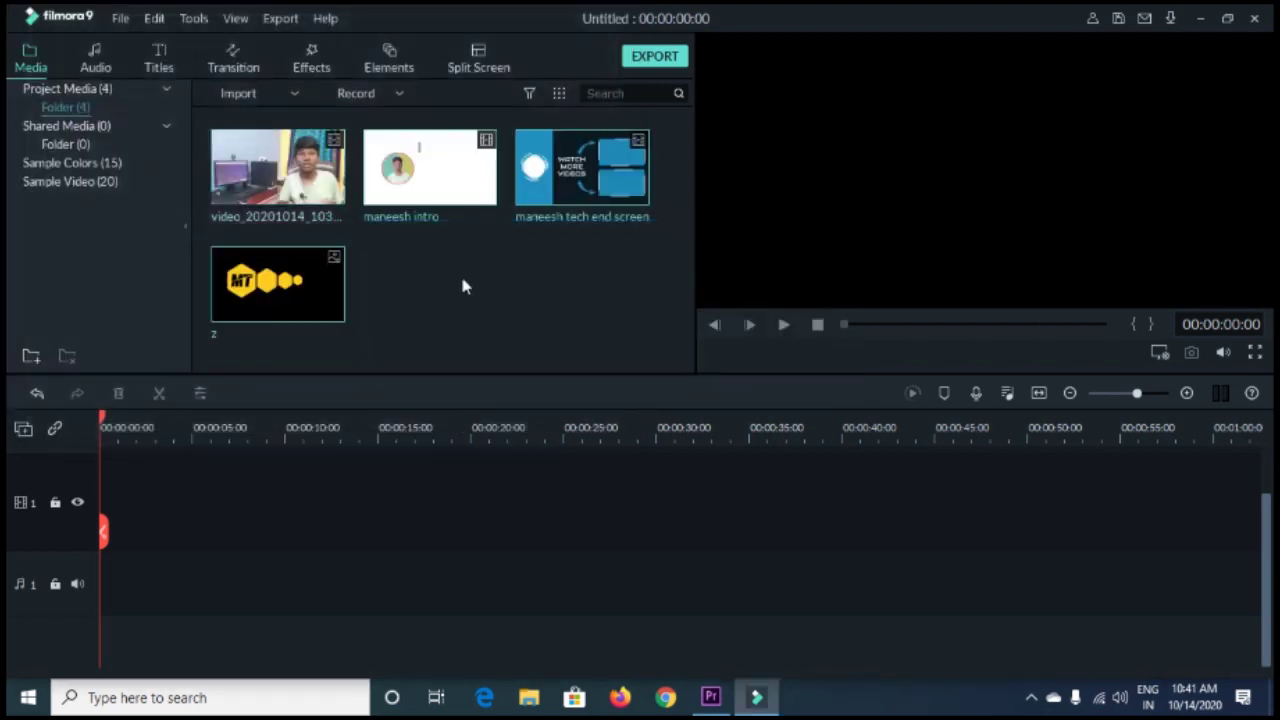
# Step: Import the Silent Partner - Space Walk track from the MT > music folder
pyautogui.click(477, 290)
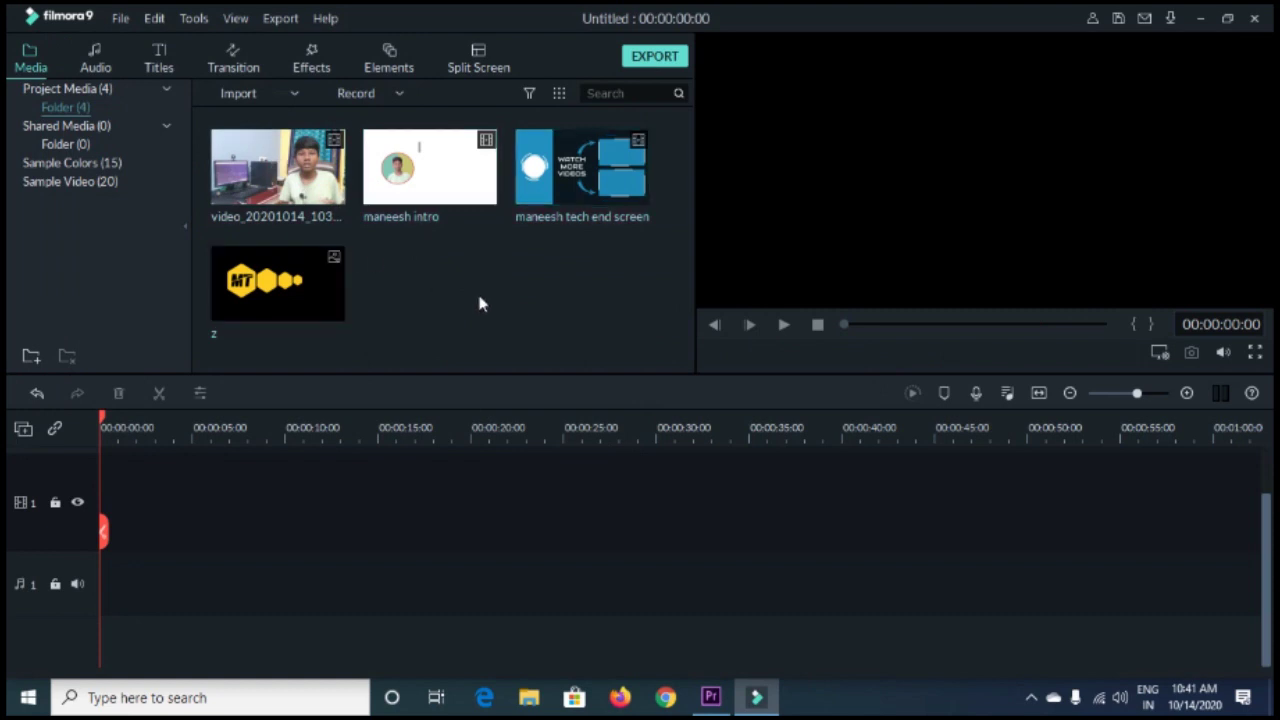
pyautogui.click(290, 95)
pyautogui.click(297, 114)
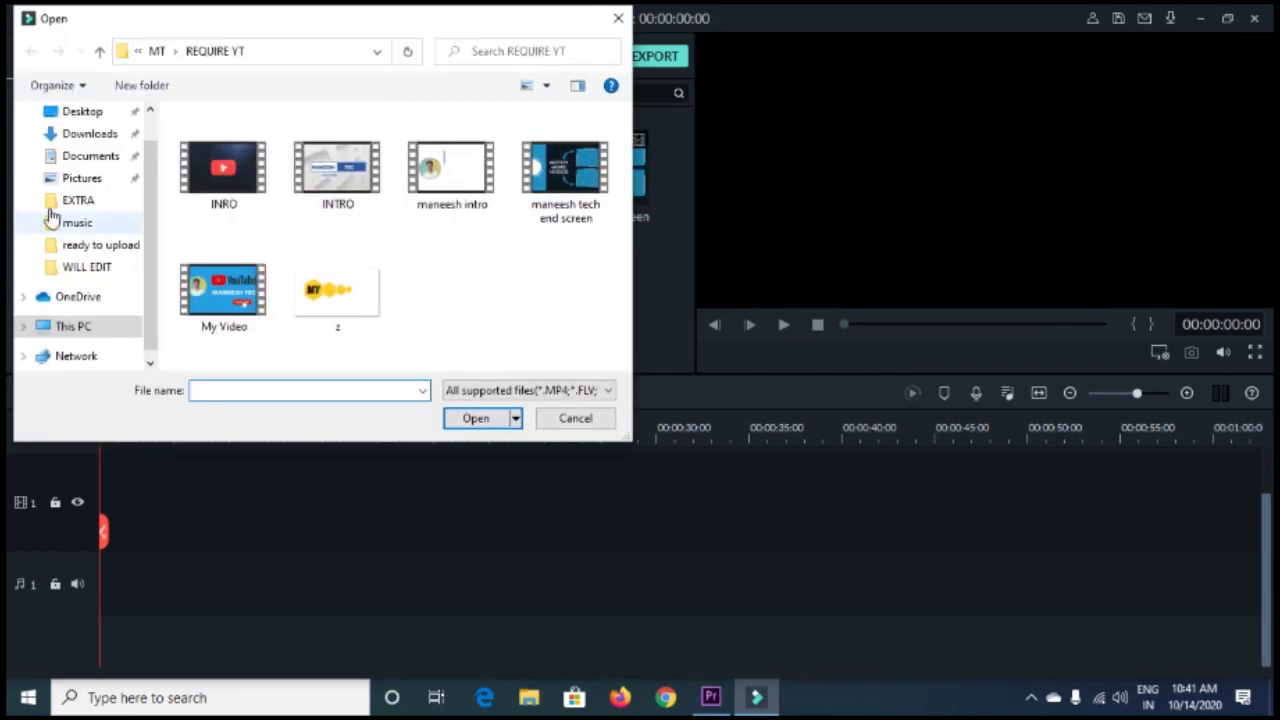
pyautogui.scroll(1, 60, 188)
pyautogui.click(82, 150)
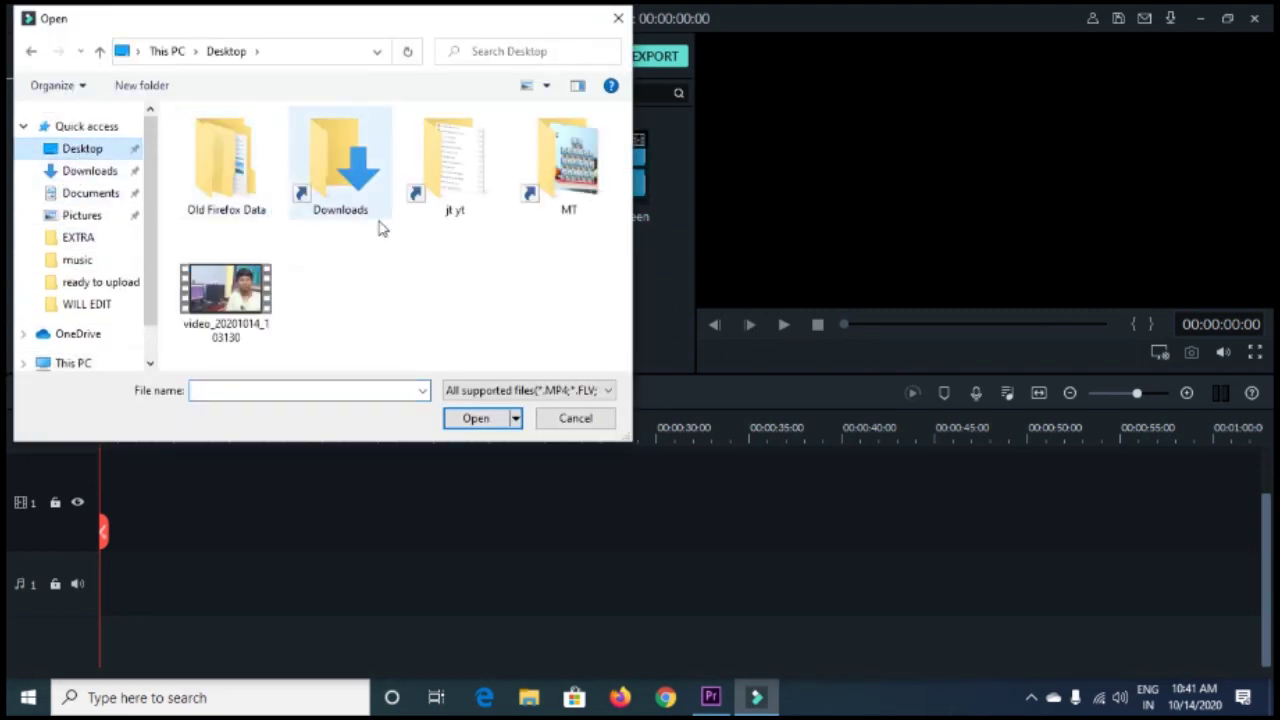
pyautogui.doubleClick(575, 185)
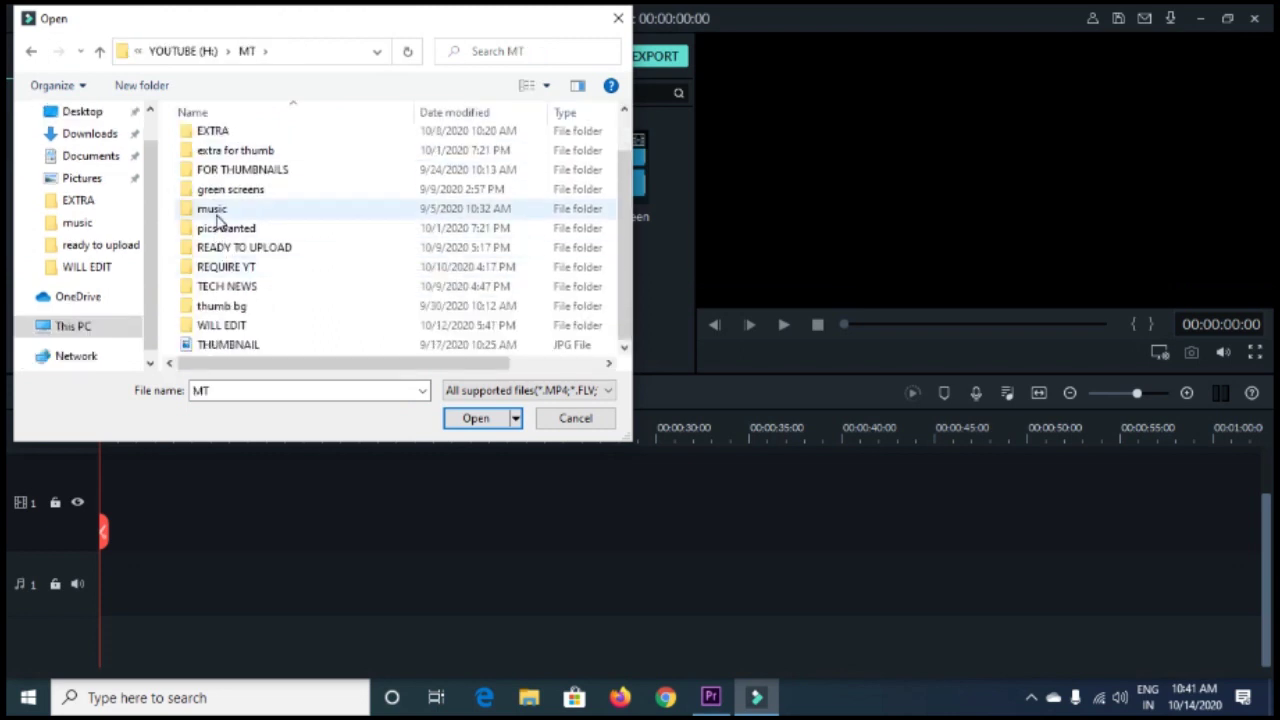
pyautogui.doubleClick(216, 210)
pyautogui.click(290, 182)
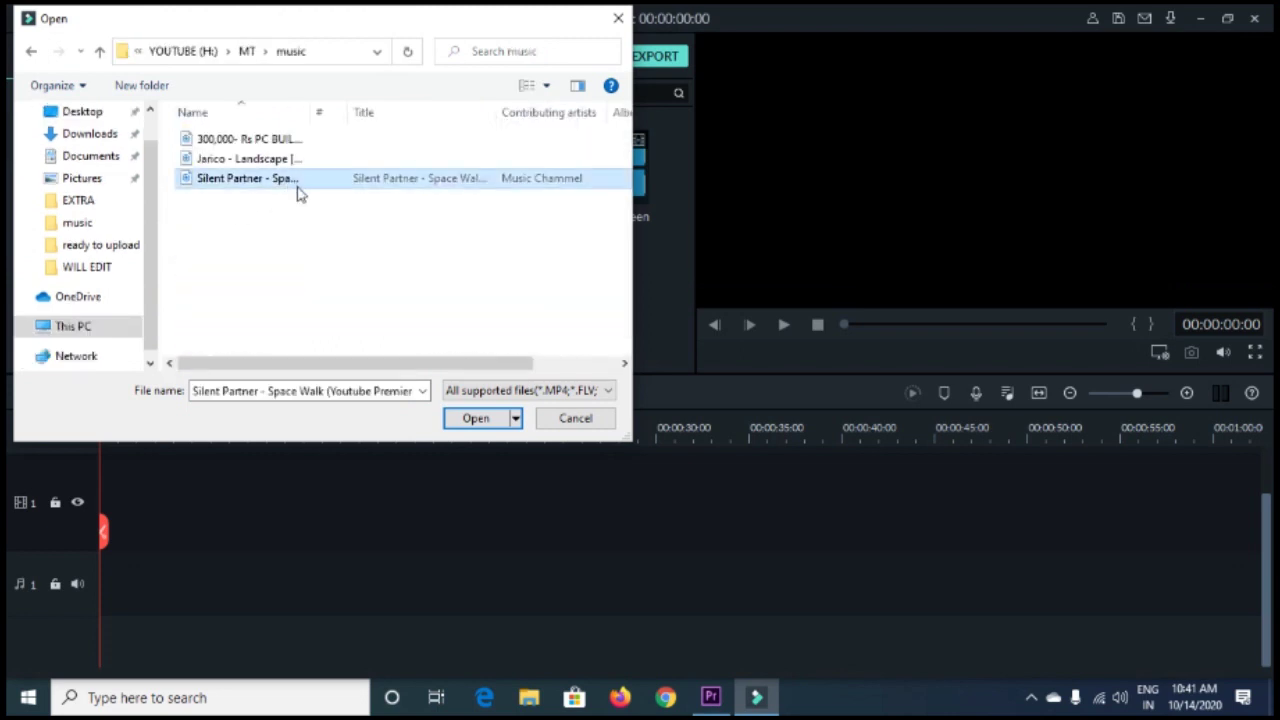
pyautogui.click(489, 421)
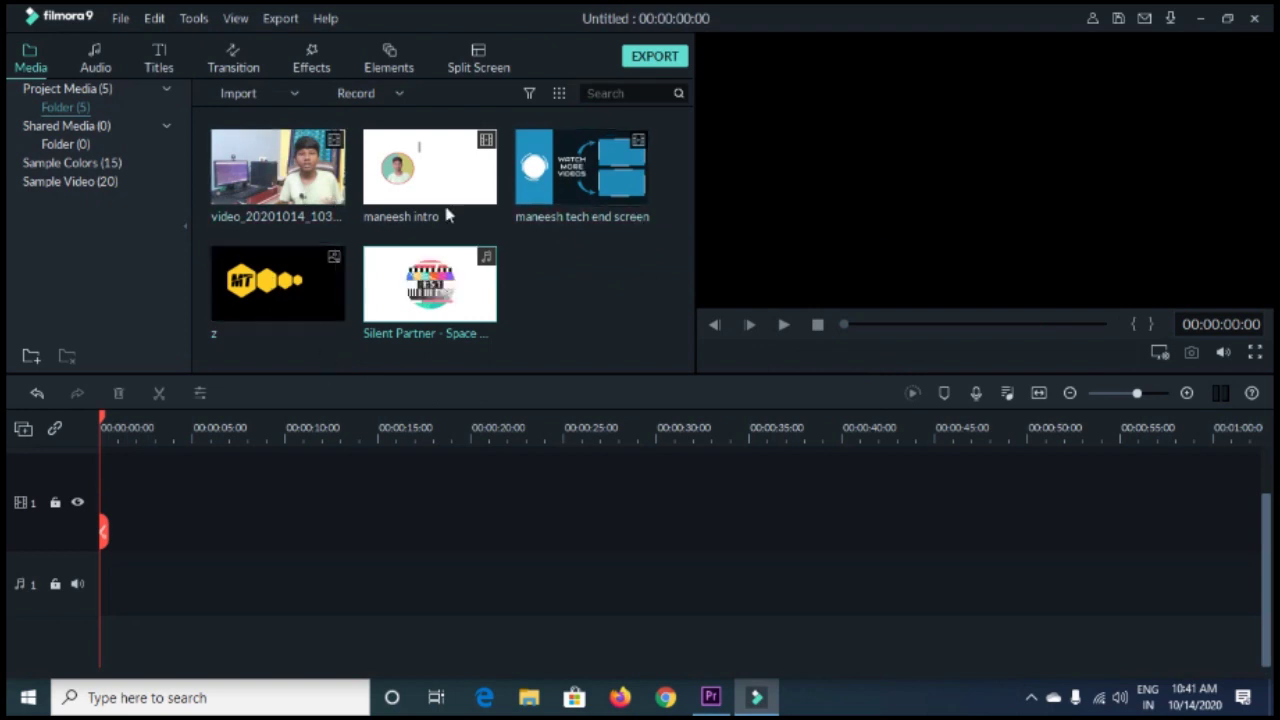
# Step: Put the intro clip on the video track, match the project to 1920x1080 30fps, and play it back
pyautogui.moveTo(466, 208)
pyautogui.mouseDown()
pyautogui.moveTo(131, 548)
pyautogui.moveTo(108, 549)
pyautogui.mouseUp()
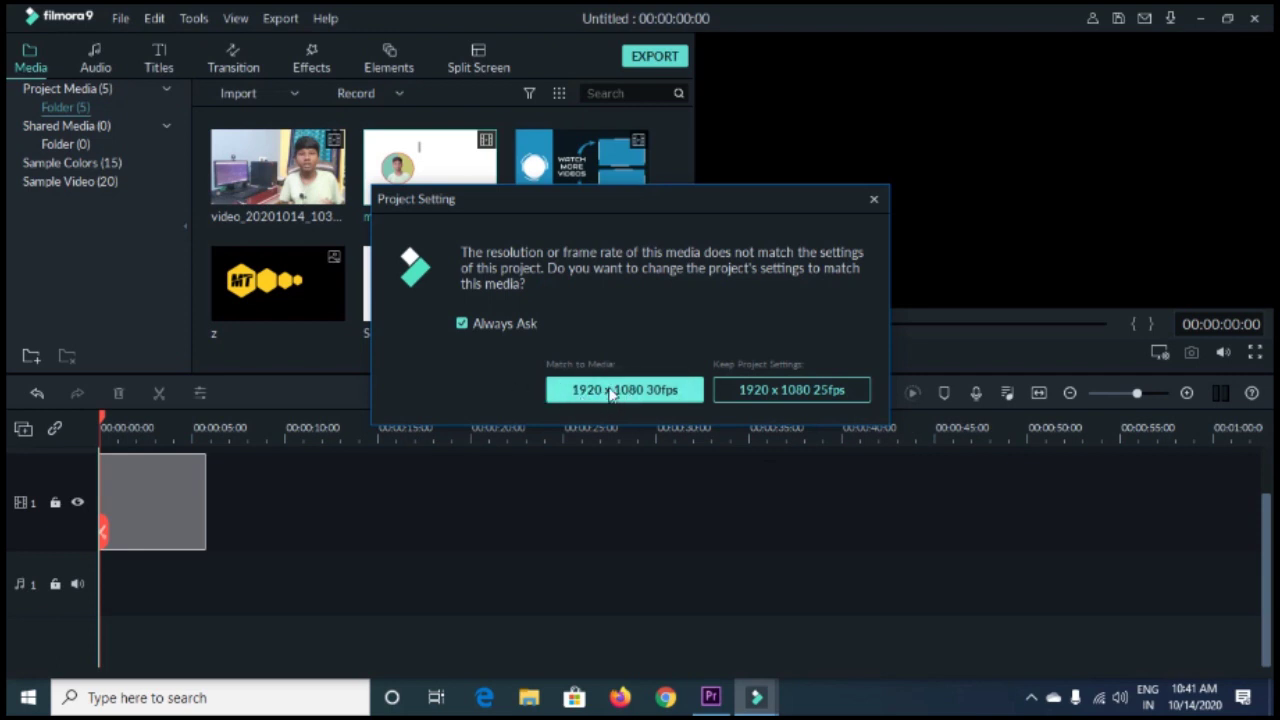
pyautogui.click(647, 404)
pyautogui.click(643, 396)
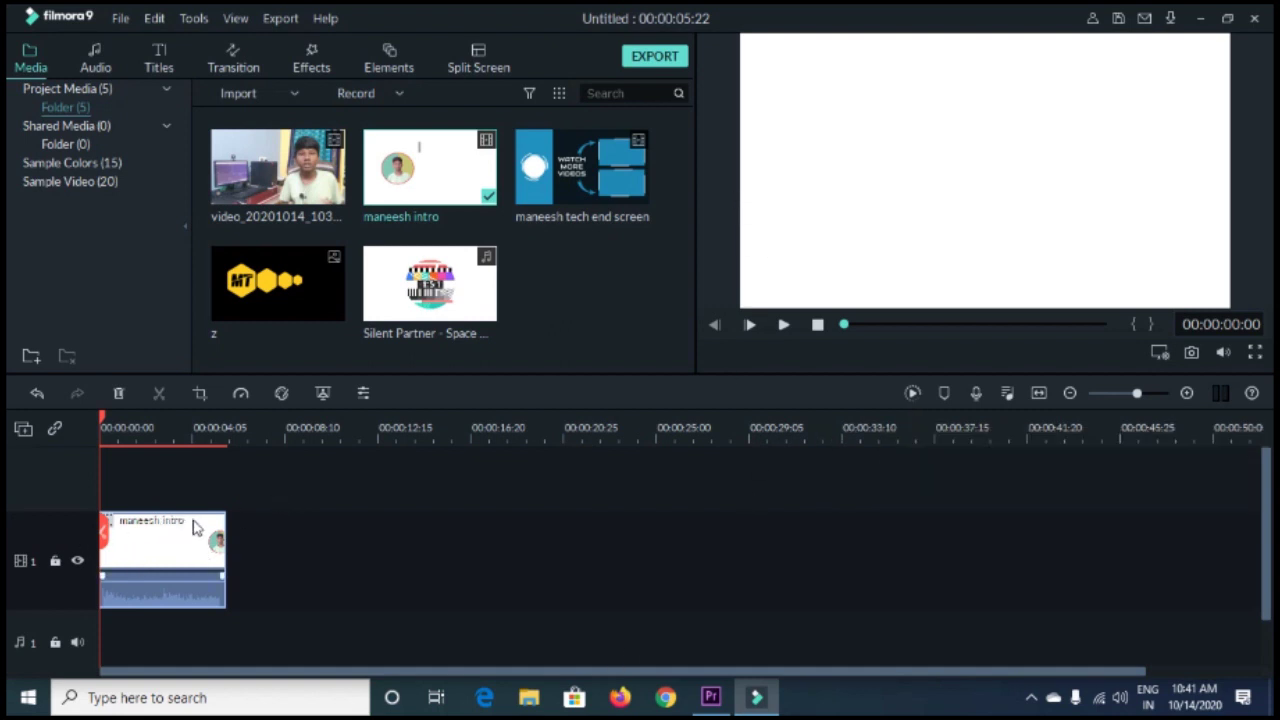
pyautogui.press('space')
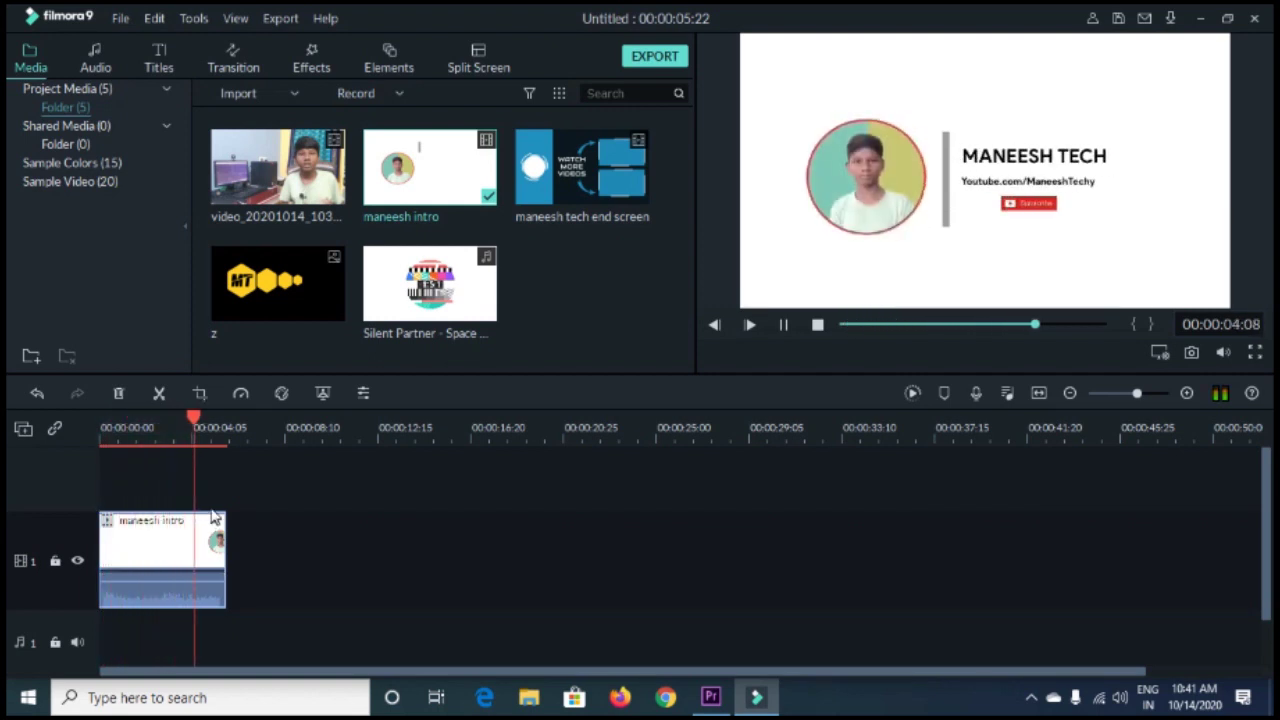
pyautogui.press('space')
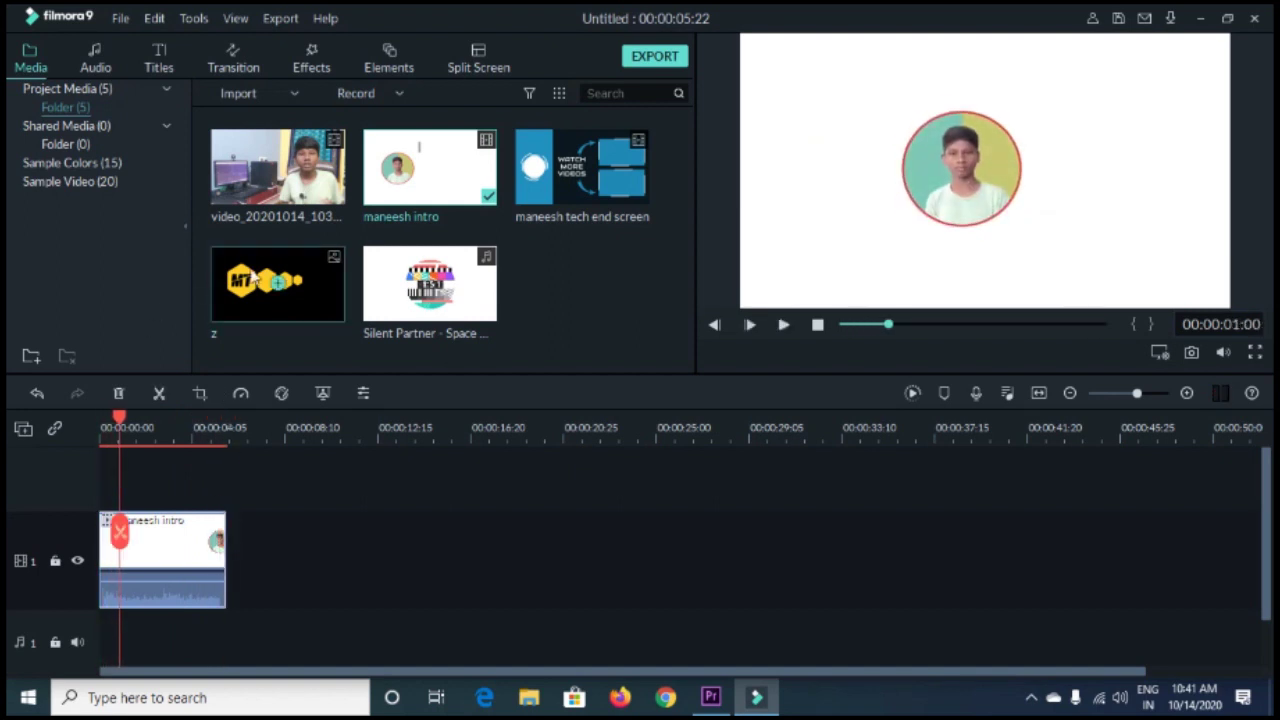
# Step: Place the talking-head video after the intro and zoom the timeline out to fit it
pyautogui.moveTo(290, 175)
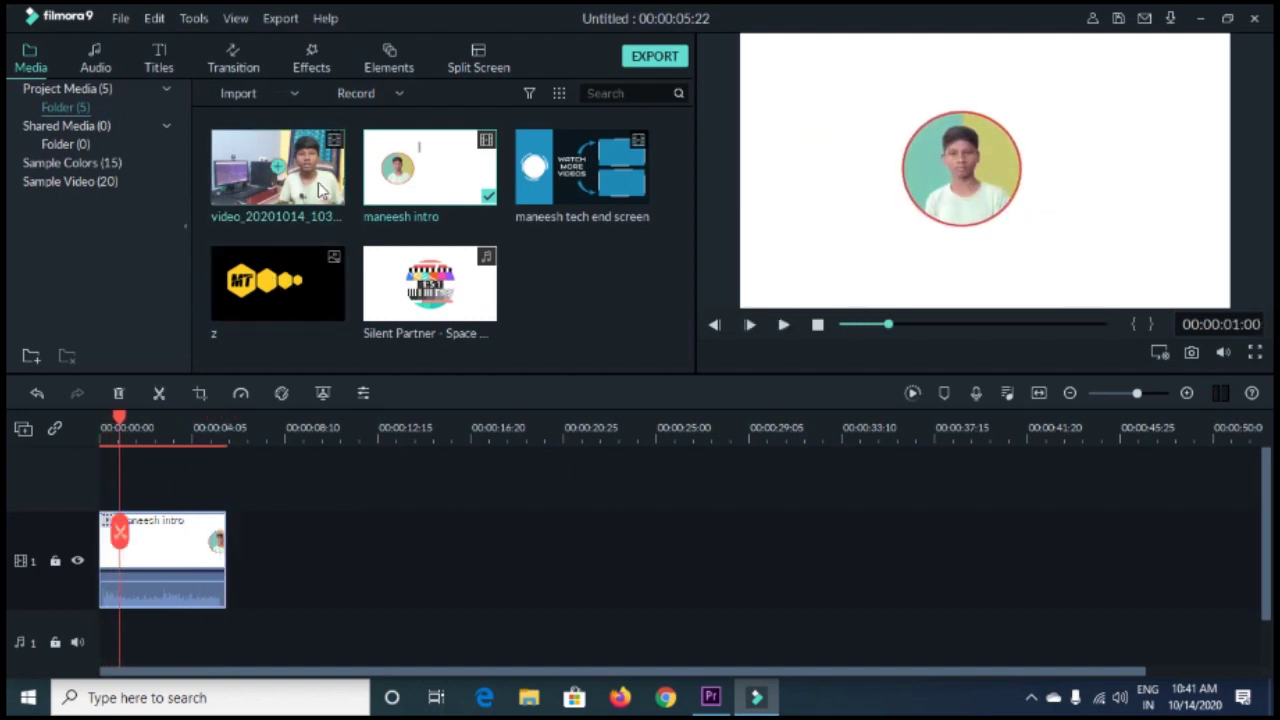
pyautogui.moveTo(320, 190); pyautogui.dragTo(240, 577)
pyautogui.click(1118, 393)
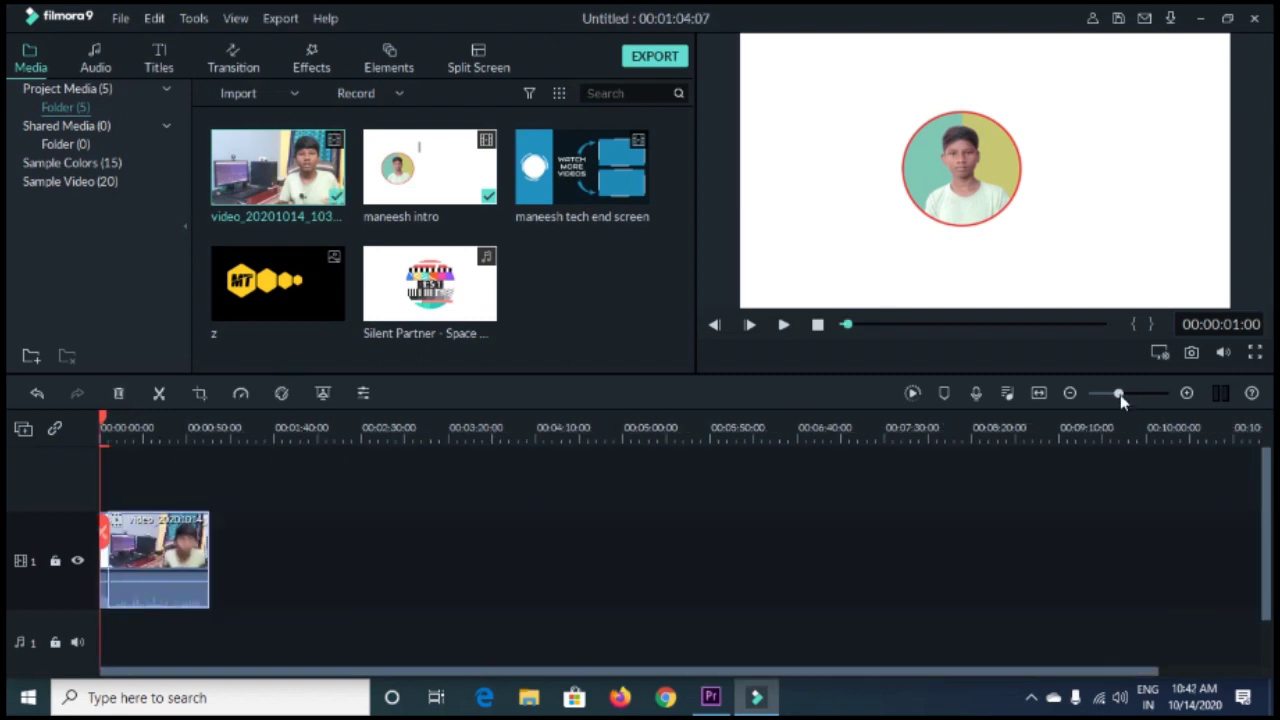
pyautogui.moveTo(1120, 398)
pyautogui.mouseDown()
pyautogui.moveTo(1150, 405)
pyautogui.moveTo(1136, 418)
pyautogui.mouseUp()
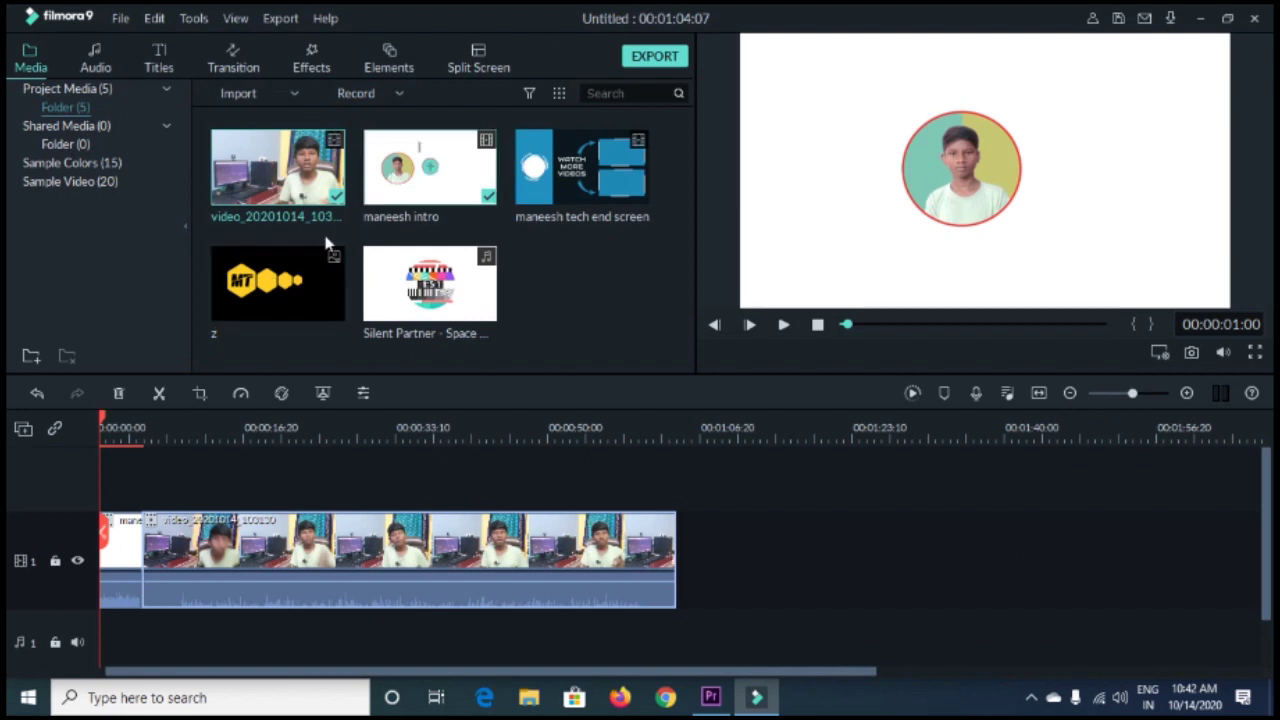
# Step: Put the z logo on video track 2 after the intro, stretched to end at 00:01:04:07
pyautogui.moveTo(286, 286); pyautogui.dragTo(308, 380)
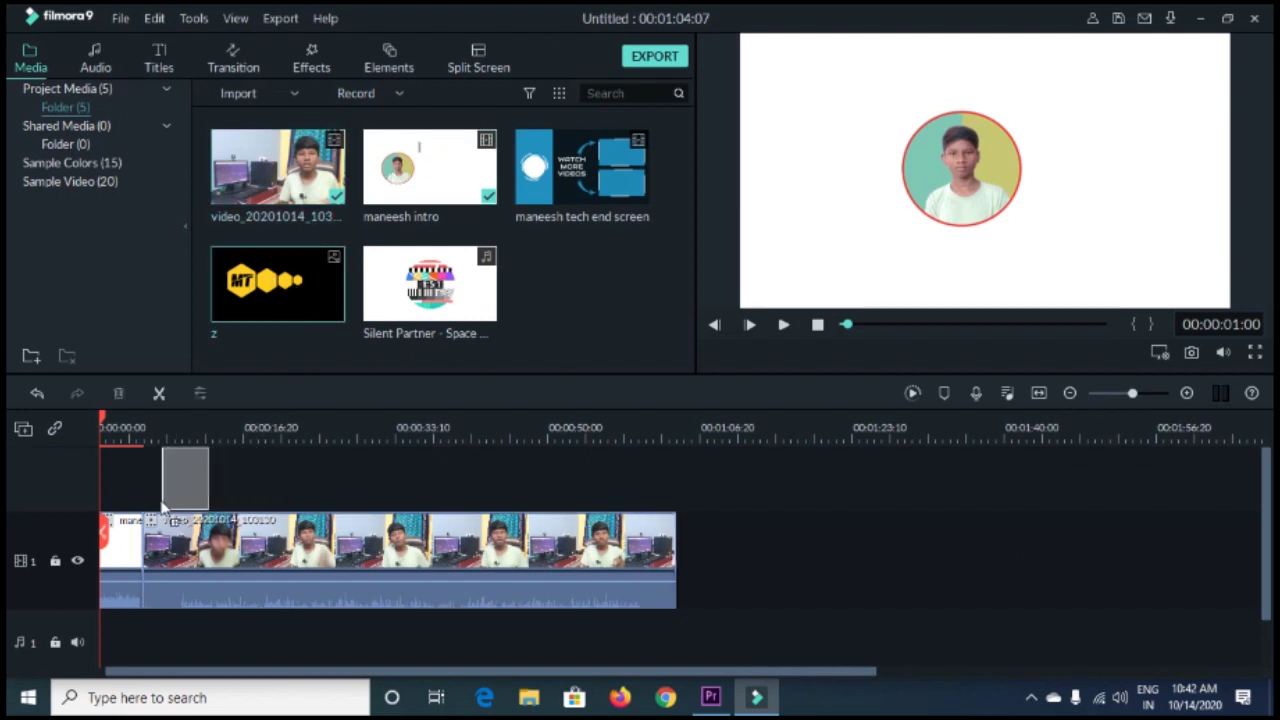
pyautogui.moveTo(203, 487)
pyautogui.mouseDown()
pyautogui.moveTo(160, 512)
pyautogui.moveTo(283, 540)
pyautogui.mouseUp()
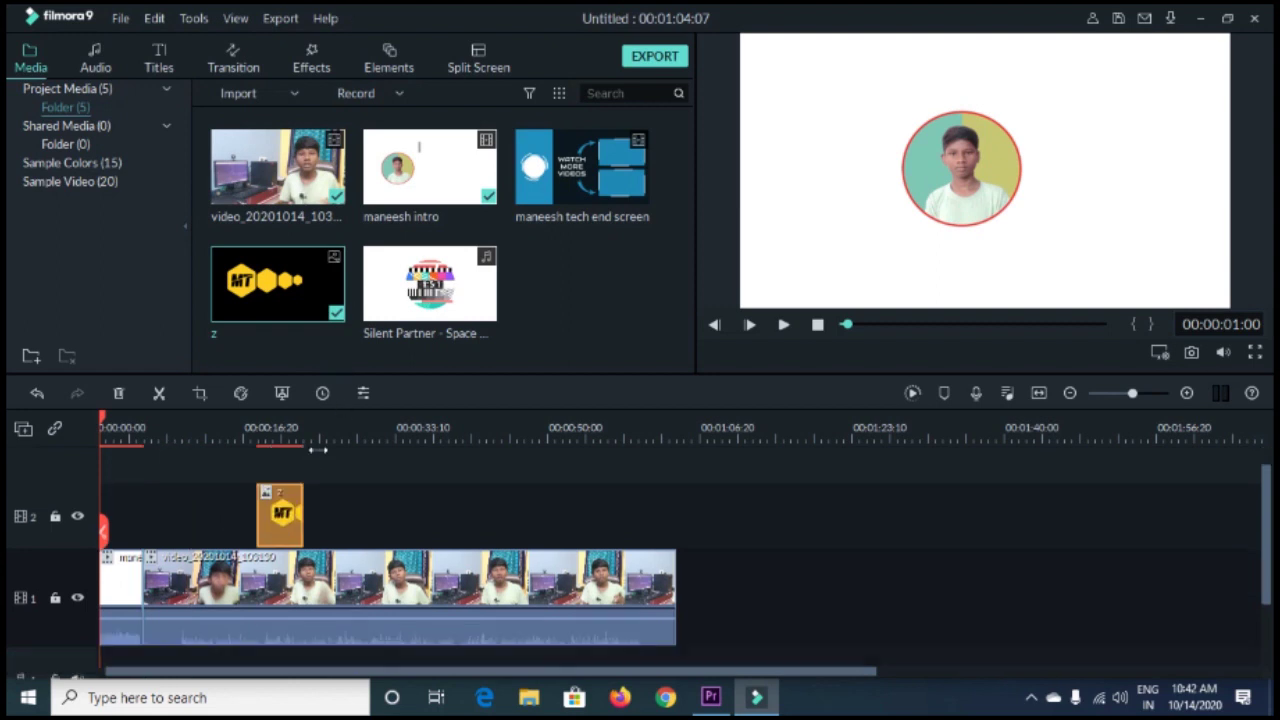
pyautogui.moveTo(285, 497)
pyautogui.mouseDown()
pyautogui.moveTo(294, 456)
pyautogui.moveTo(187, 566)
pyautogui.moveTo(157, 574)
pyautogui.mouseUp()
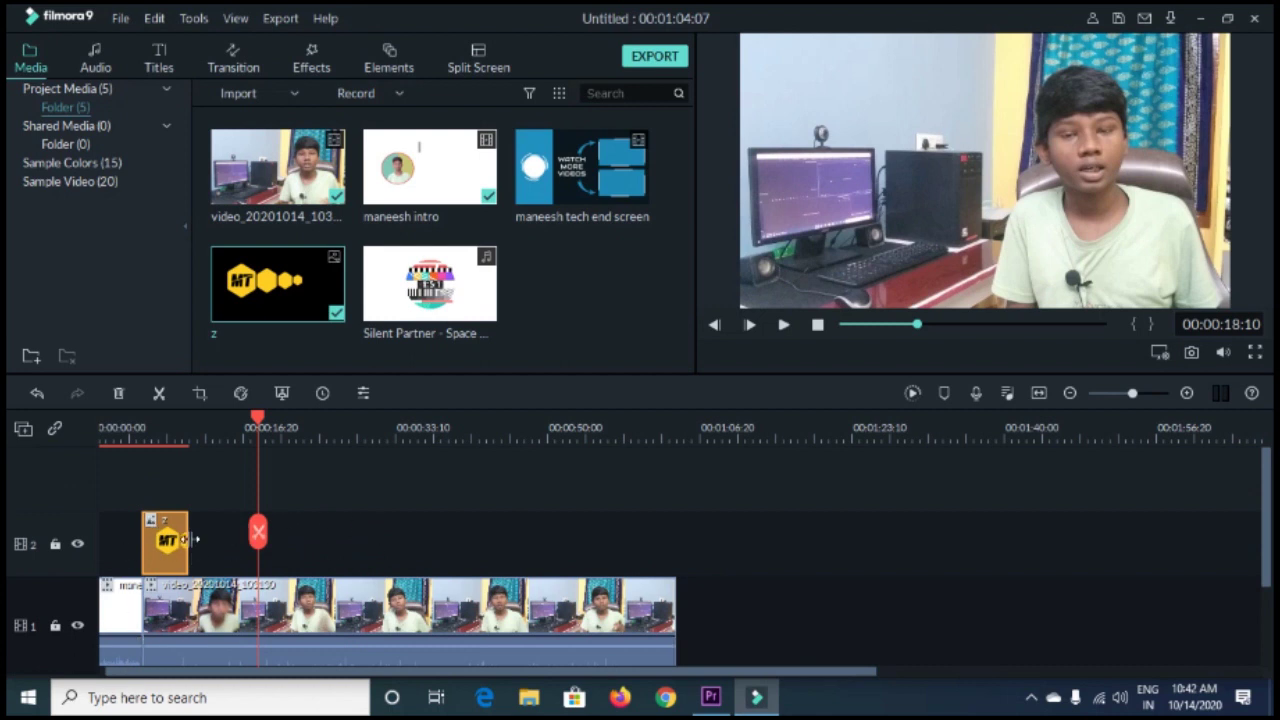
pyautogui.moveTo(192, 540); pyautogui.dragTo(675, 563)
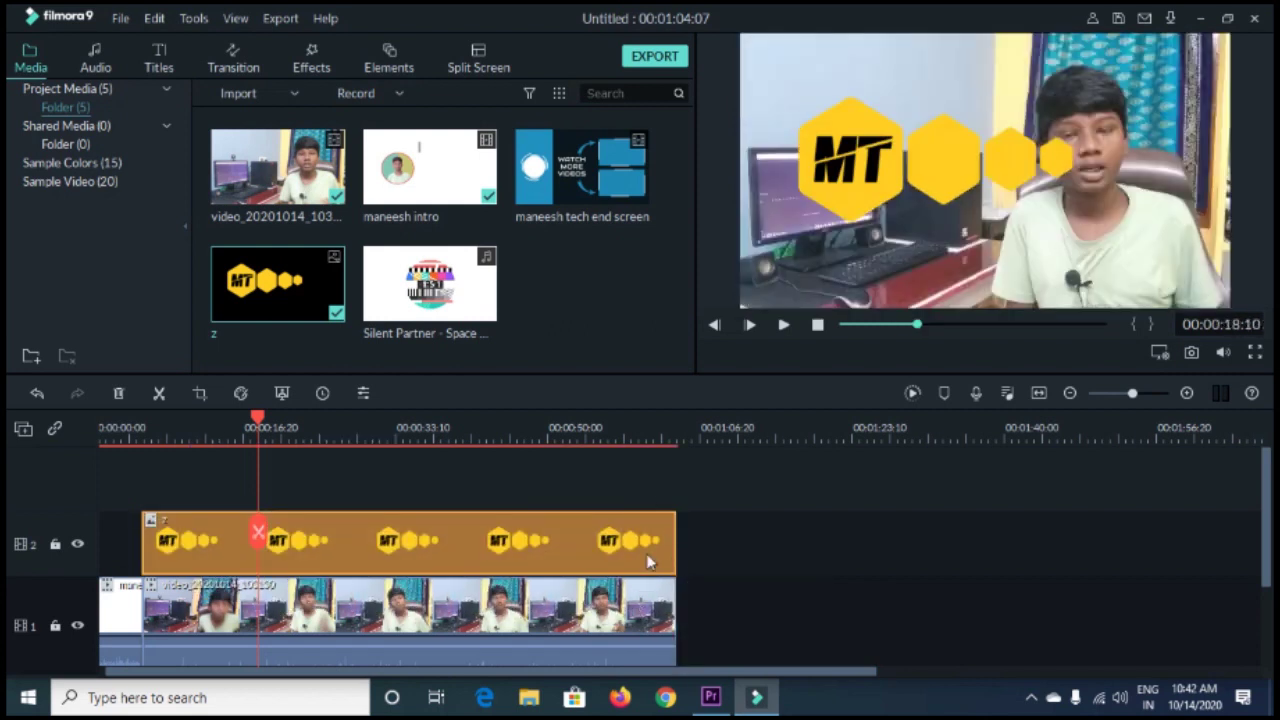
pyautogui.scroll(-1, 651, 560)
pyautogui.scroll(1, 600, 500)
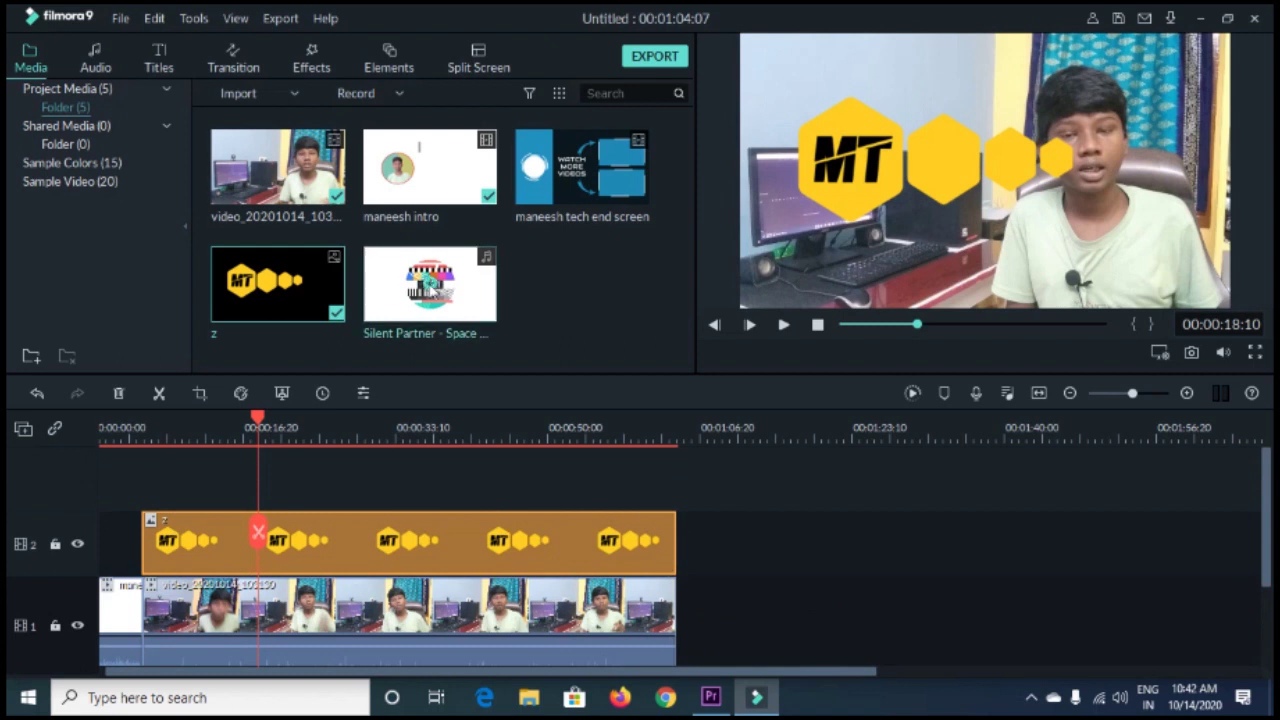
pyautogui.scroll(-1, 509, 500)
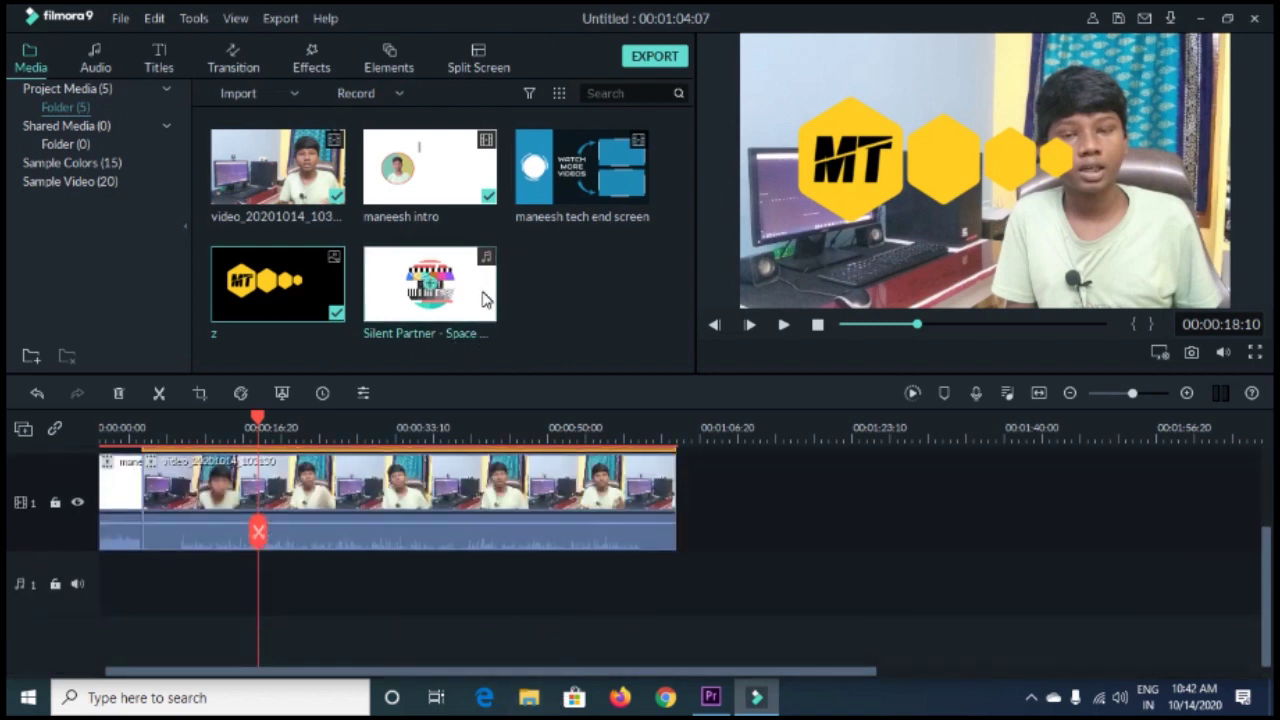
# Step: Resize the MT logo overlay to a small badge in the top-left corner and confirm
pyautogui.click(914, 162)
pyautogui.doubleClick(914, 162)
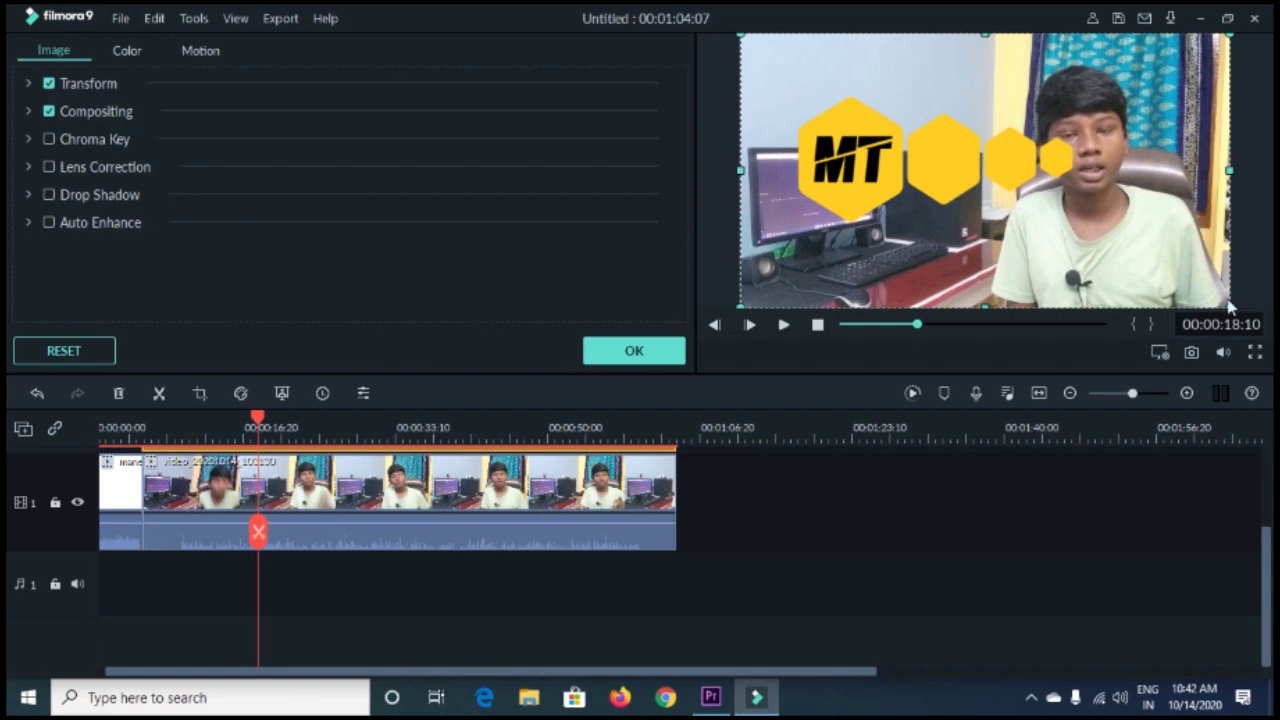
pyautogui.moveTo(1230, 310); pyautogui.dragTo(769, 58)
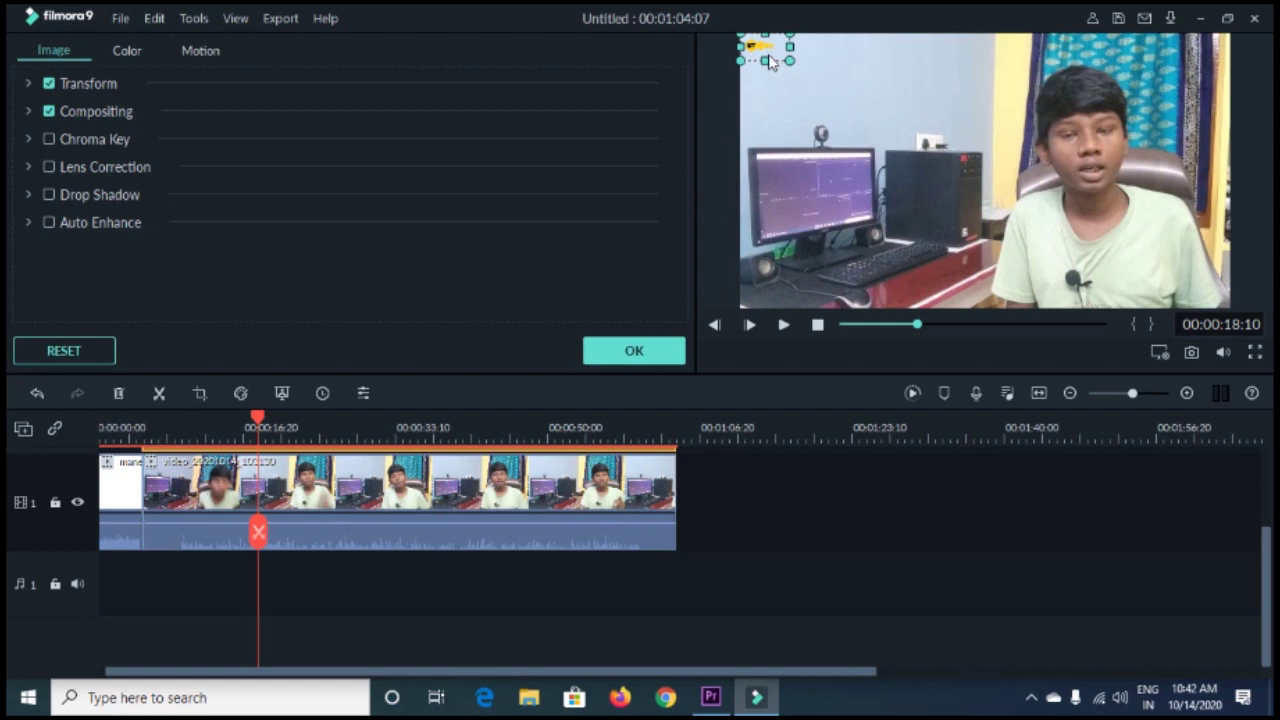
pyautogui.click(636, 350)
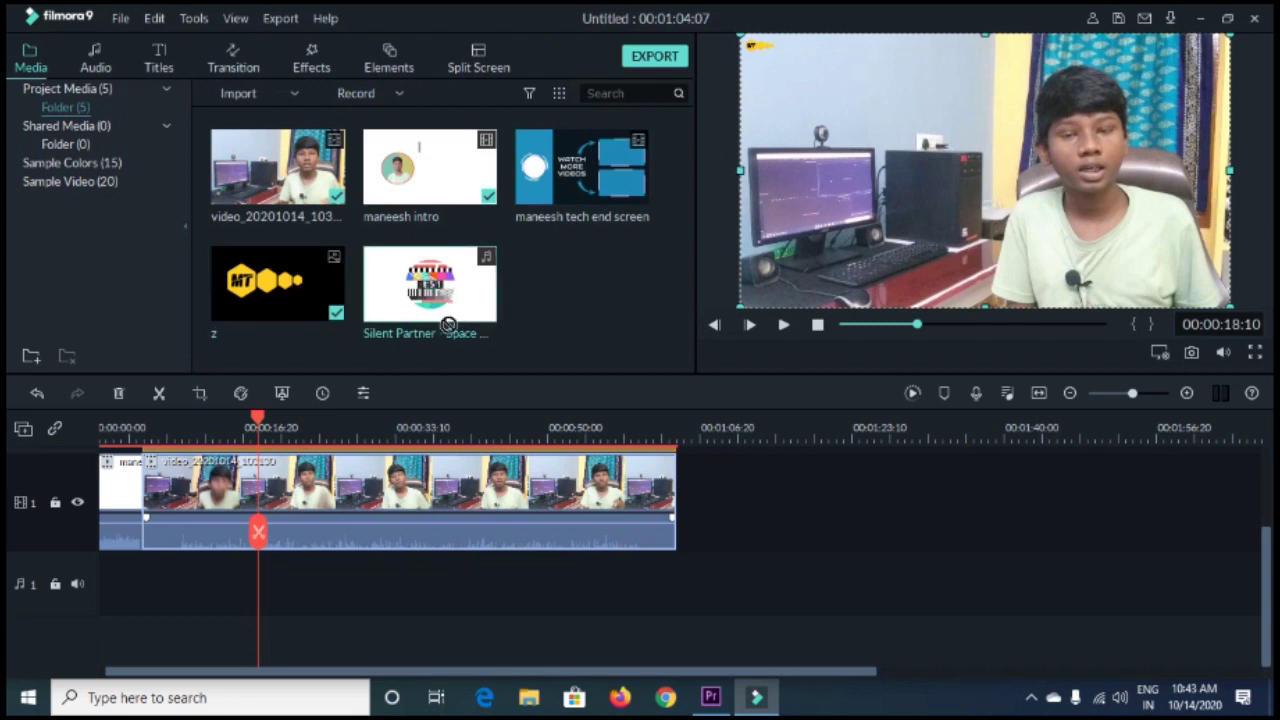
# Step: Add the Silent Partner - Space Walk track to the audio track, trim it to the video's end, and preview
pyautogui.moveTo(462, 295)
pyautogui.mouseDown()
pyautogui.moveTo(258, 530)
pyautogui.moveTo(147, 572)
pyautogui.mouseUp()
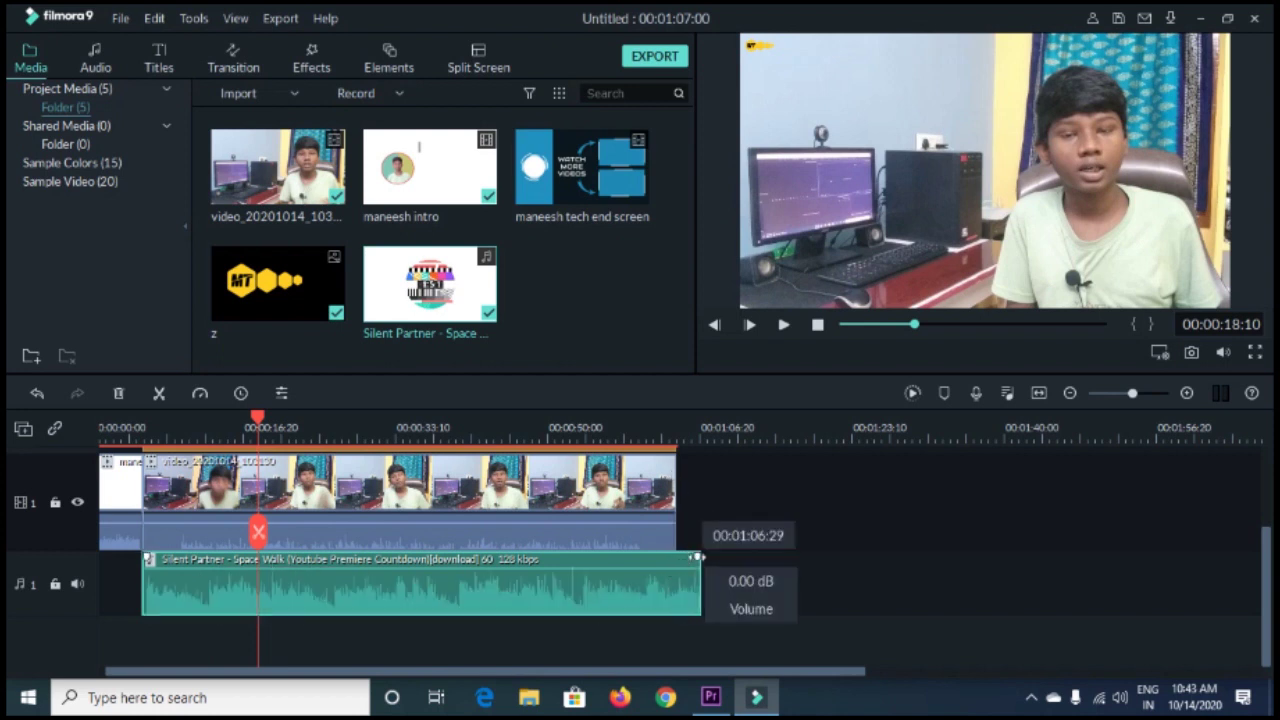
pyautogui.moveTo(700, 566); pyautogui.dragTo(677, 572)
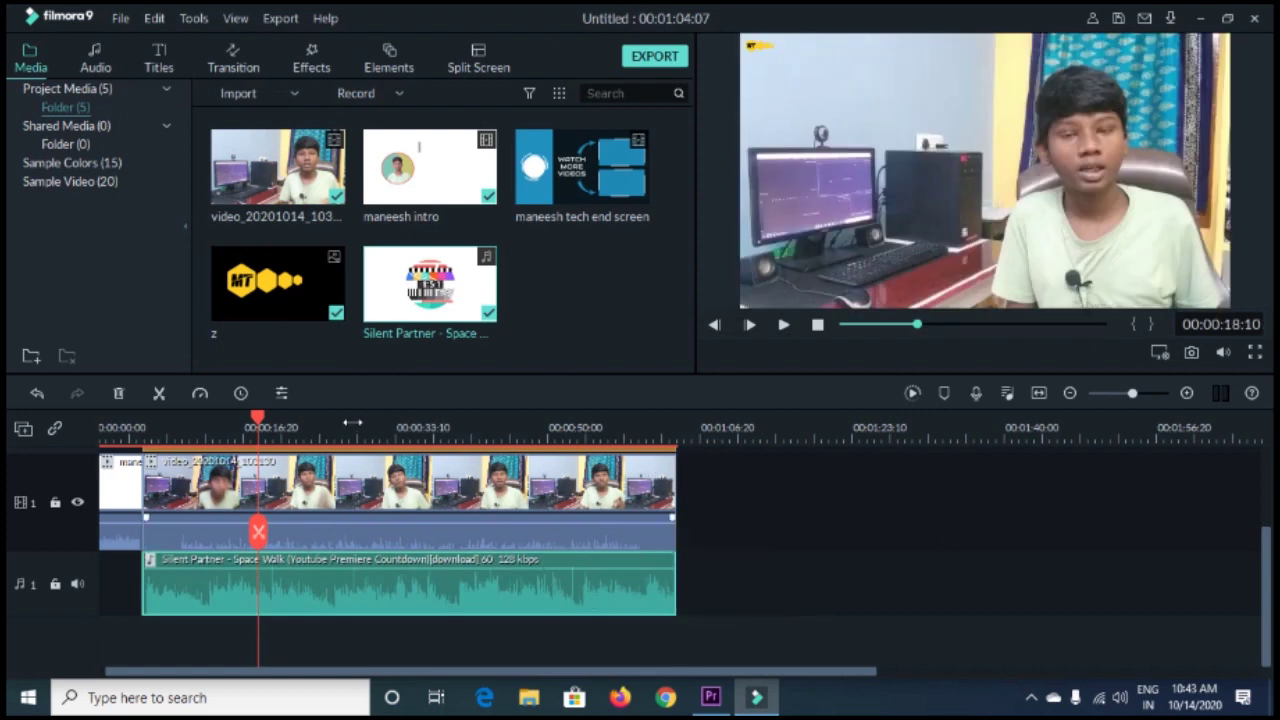
pyautogui.press('space')
pyautogui.press('space')
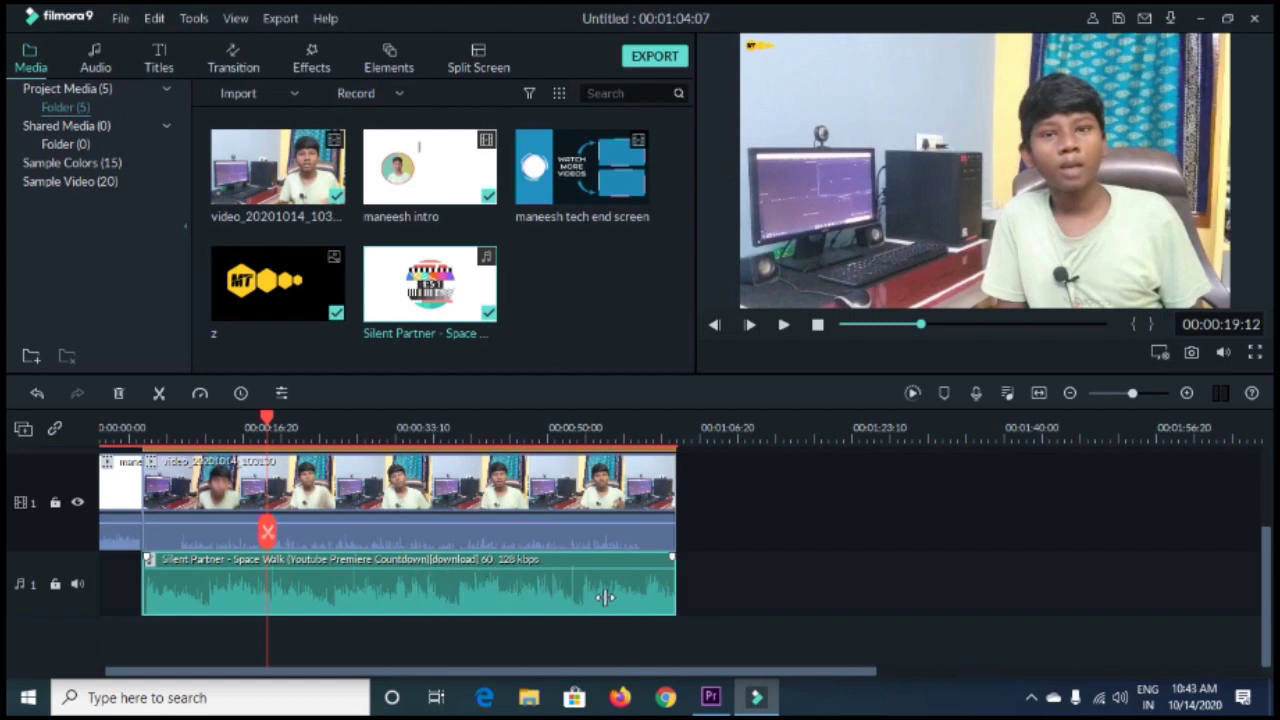
# Step: Lower the music clip's volume to -33.10 dB in its properties
pyautogui.rightClick(442, 587)
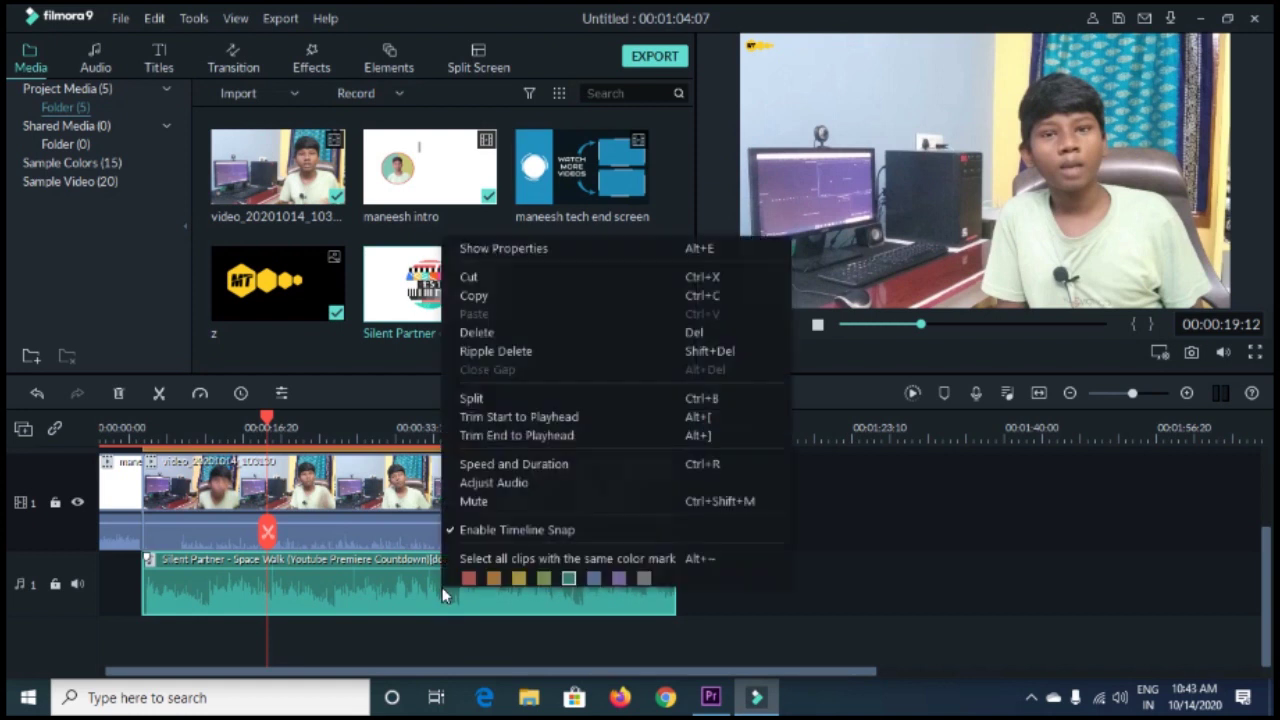
pyautogui.click(541, 250)
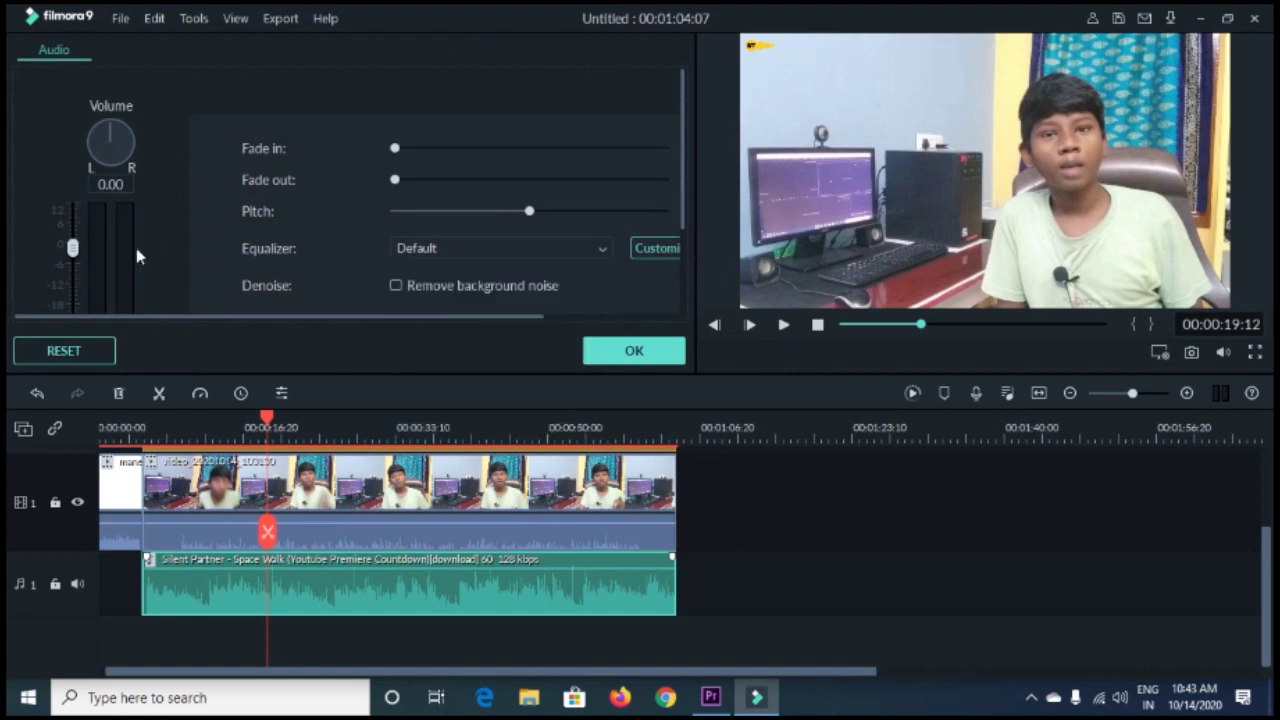
pyautogui.scroll(-2, 48, 155)
pyautogui.moveTo(72, 135); pyautogui.dragTo(75, 222)
pyautogui.click(75, 220)
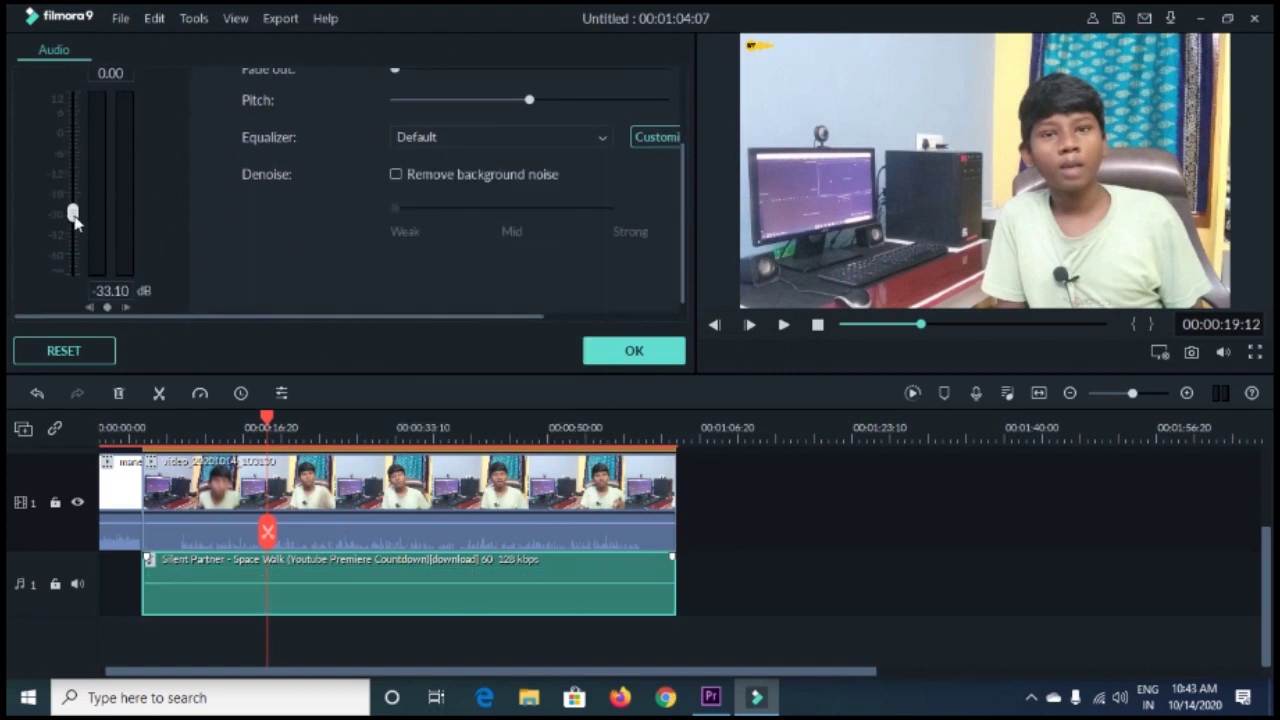
pyautogui.click(614, 352)
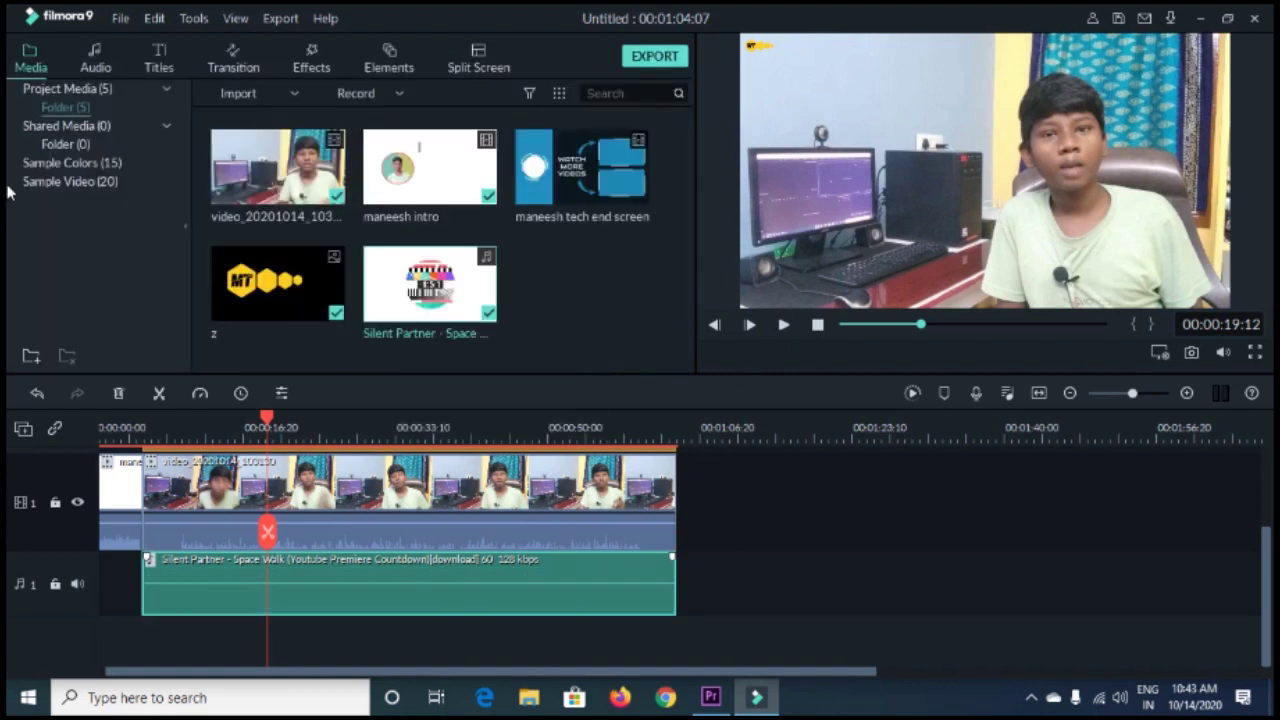
# Step: Check the talking-head clip's audio properties, then stop the preview playback
pyautogui.rightClick(363, 475)
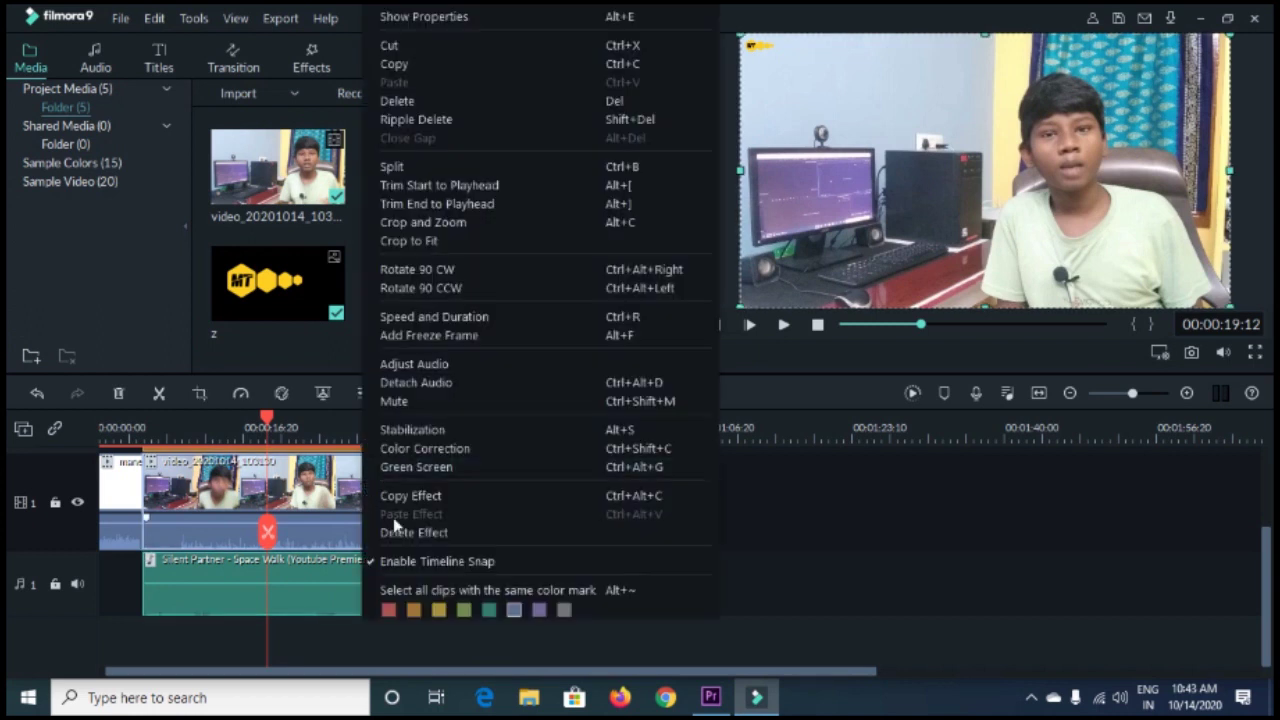
pyautogui.click(440, 20)
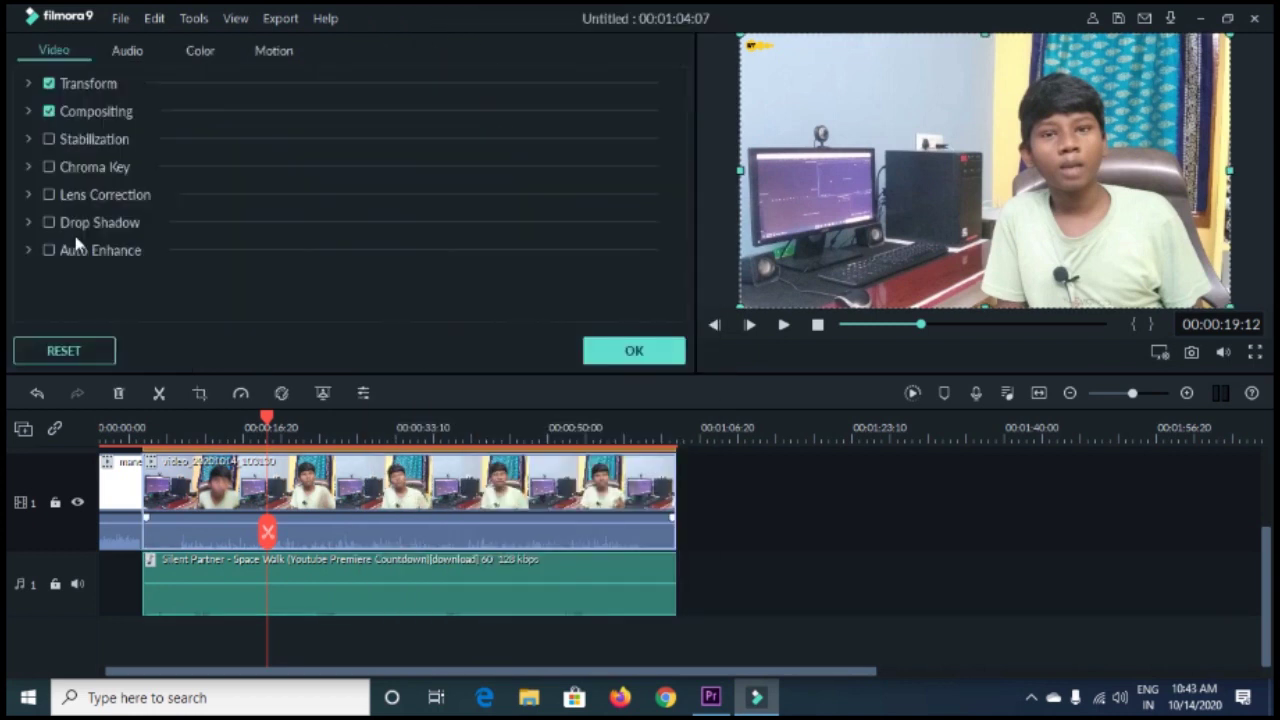
pyautogui.click(133, 52)
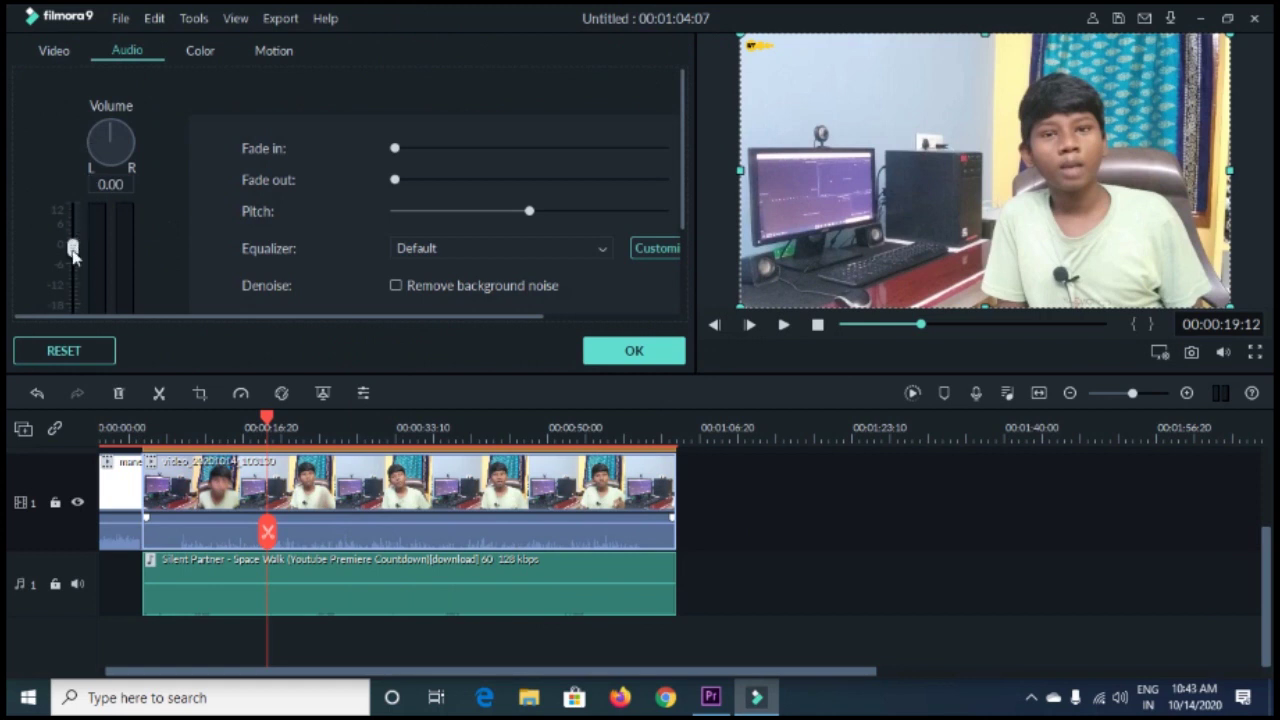
pyautogui.click(634, 350)
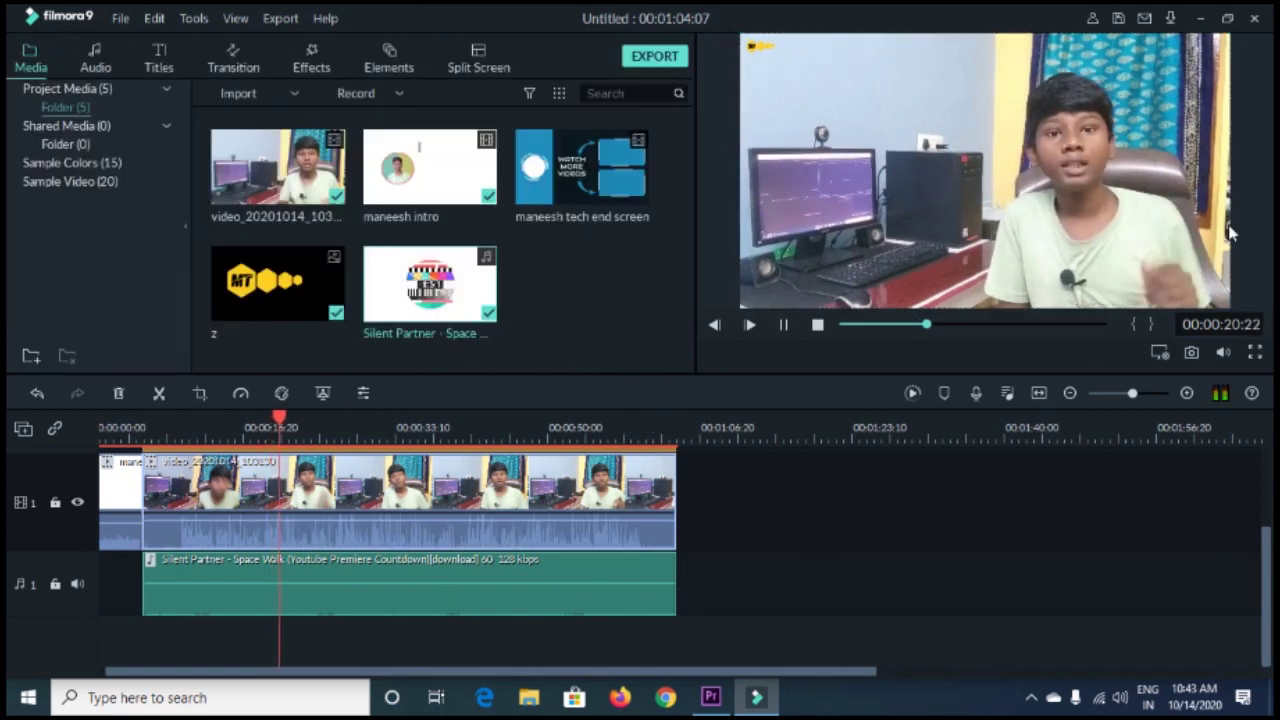
pyautogui.press('space')
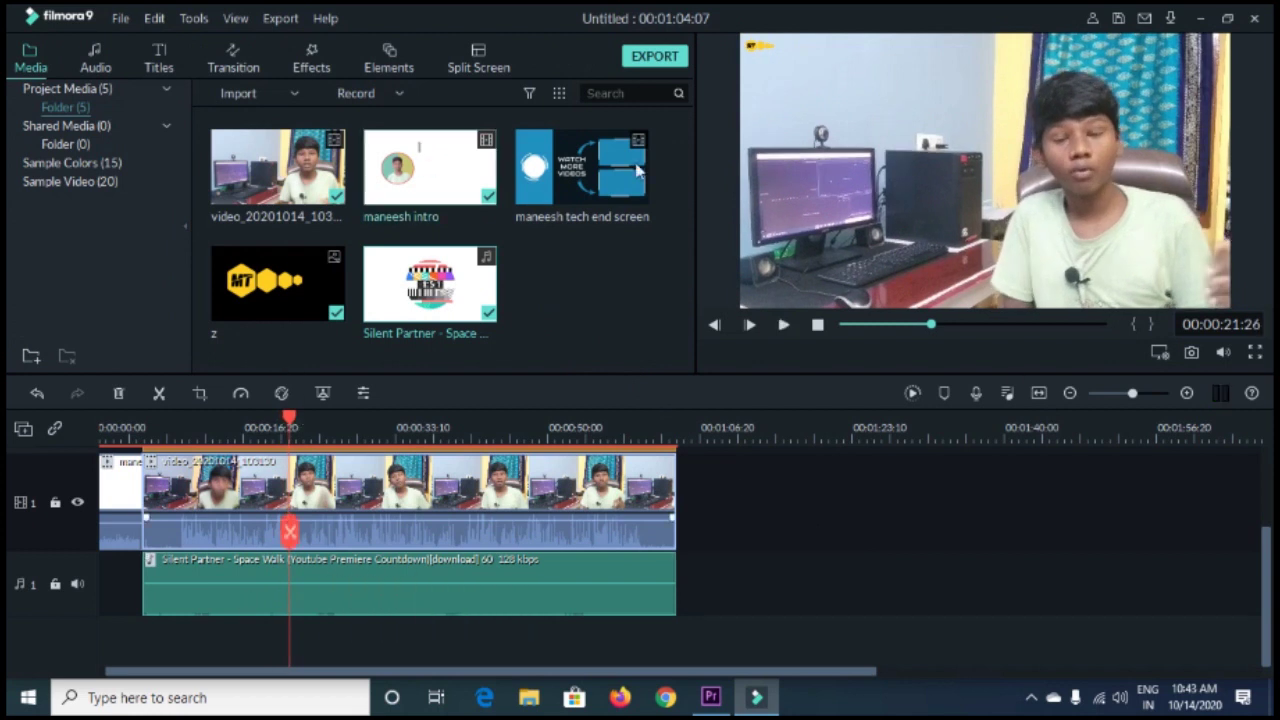
# Step: Append the maneesh tech end screen after the talking-head clip, making the project 00:01:25:05
pyautogui.moveTo(631, 180)
pyautogui.moveTo(631, 180); pyautogui.dragTo(686, 527)
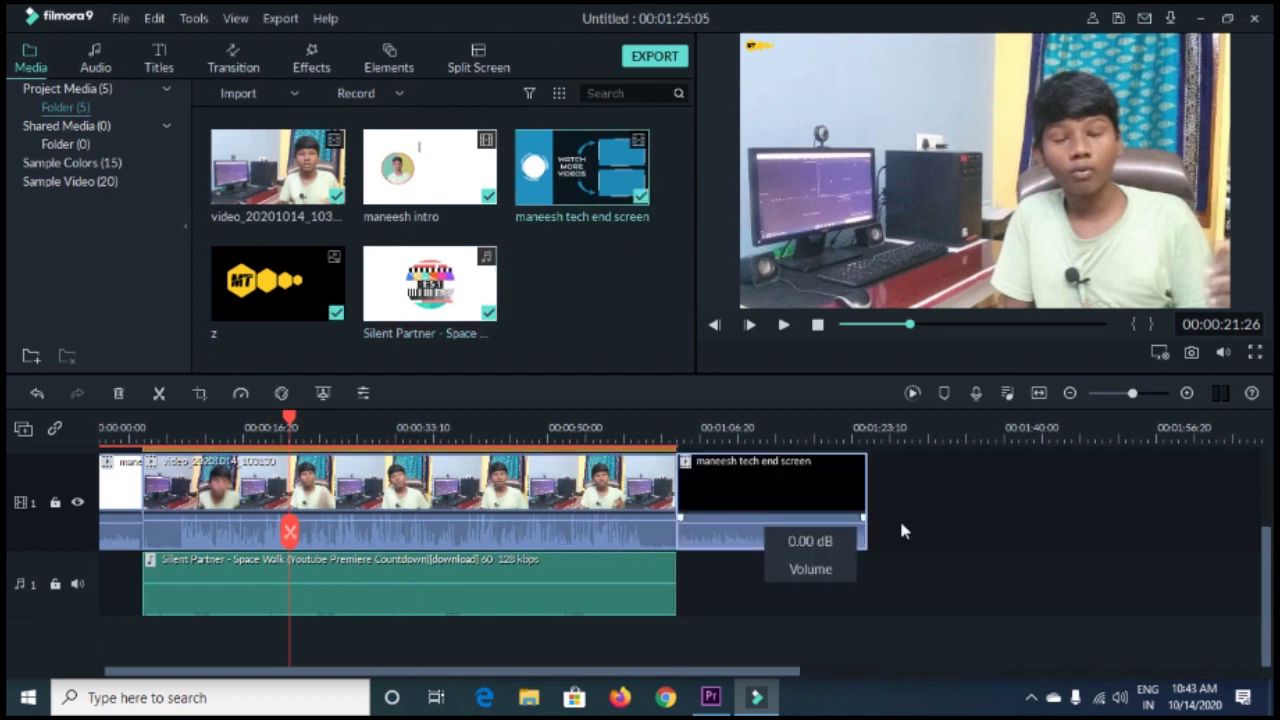
pyautogui.scroll(2, 386, 519)
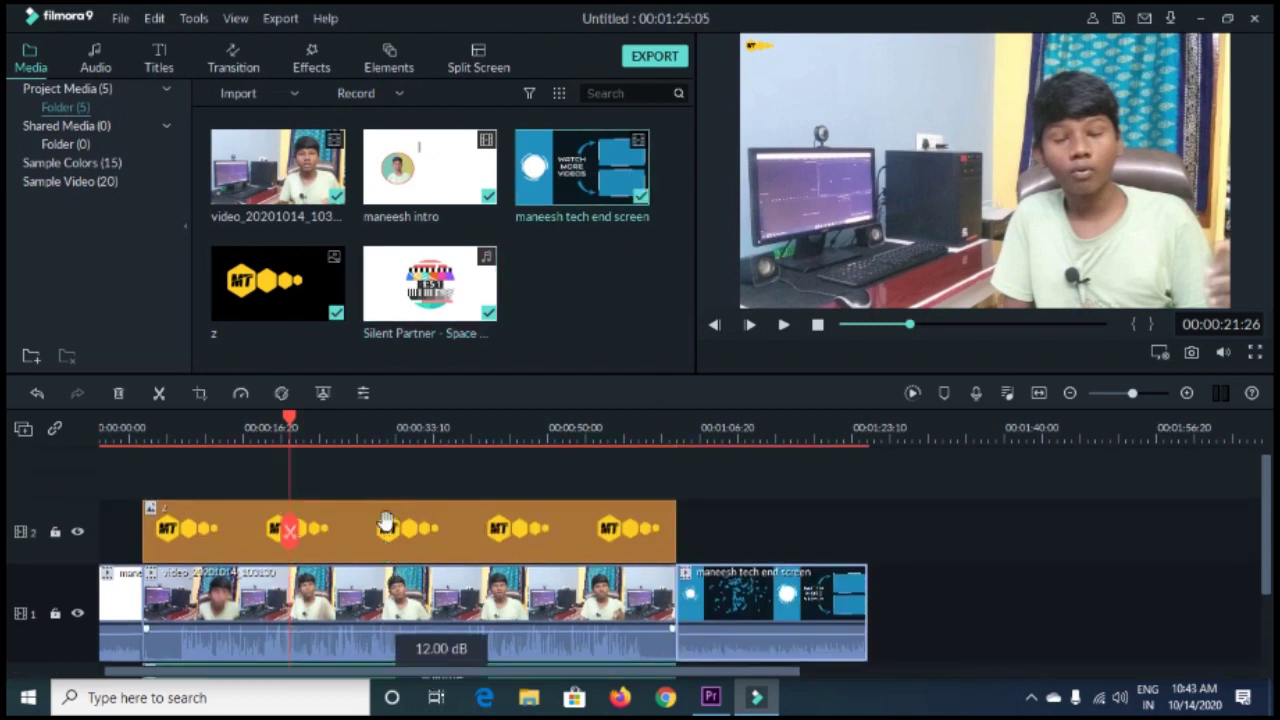
pyautogui.scroll(-1, 389, 517)
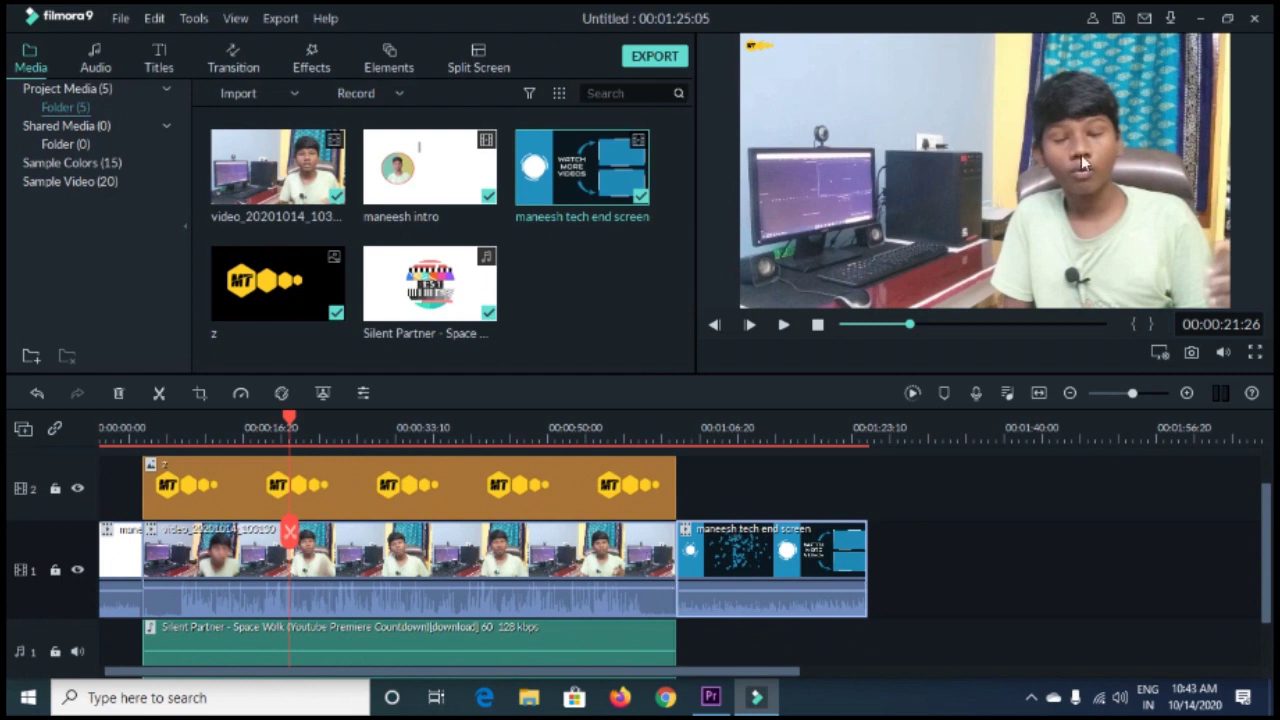
pyautogui.rightClick(475, 548)
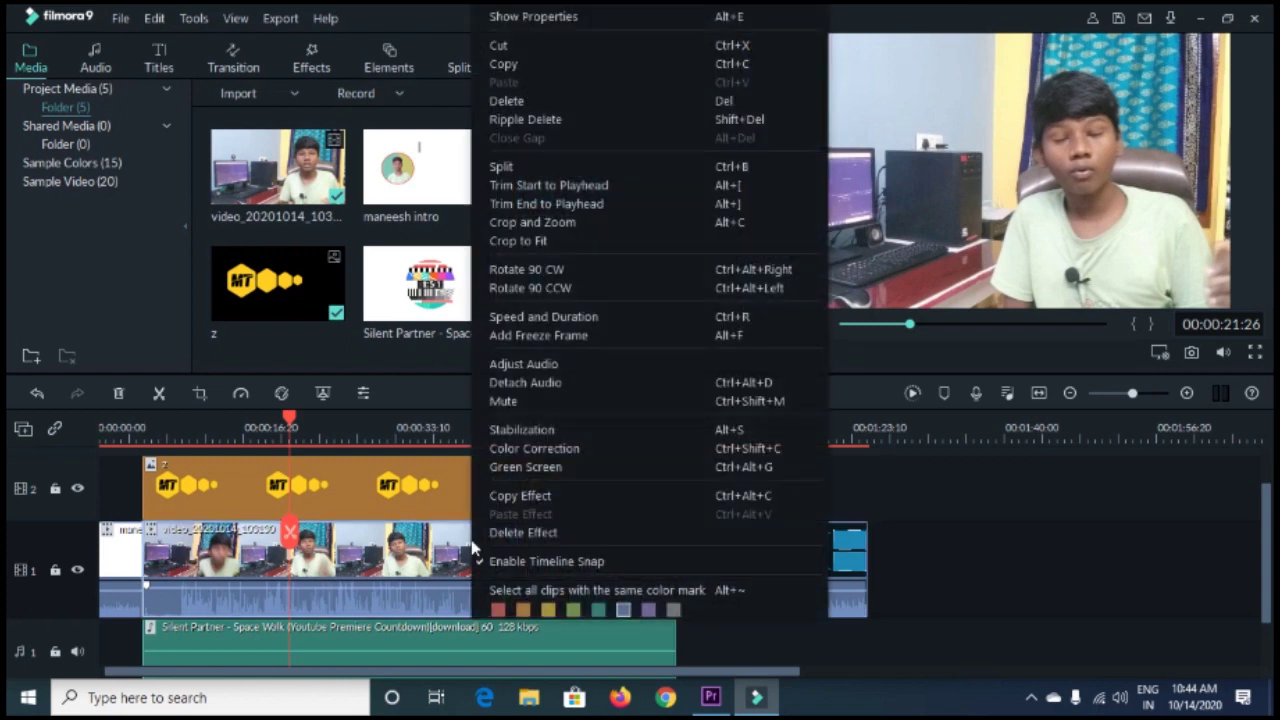
# Step: Set the talking-head clip's tint to 0.01 and apply the Mission Impossible 3D LUT
pyautogui.click(657, 461)
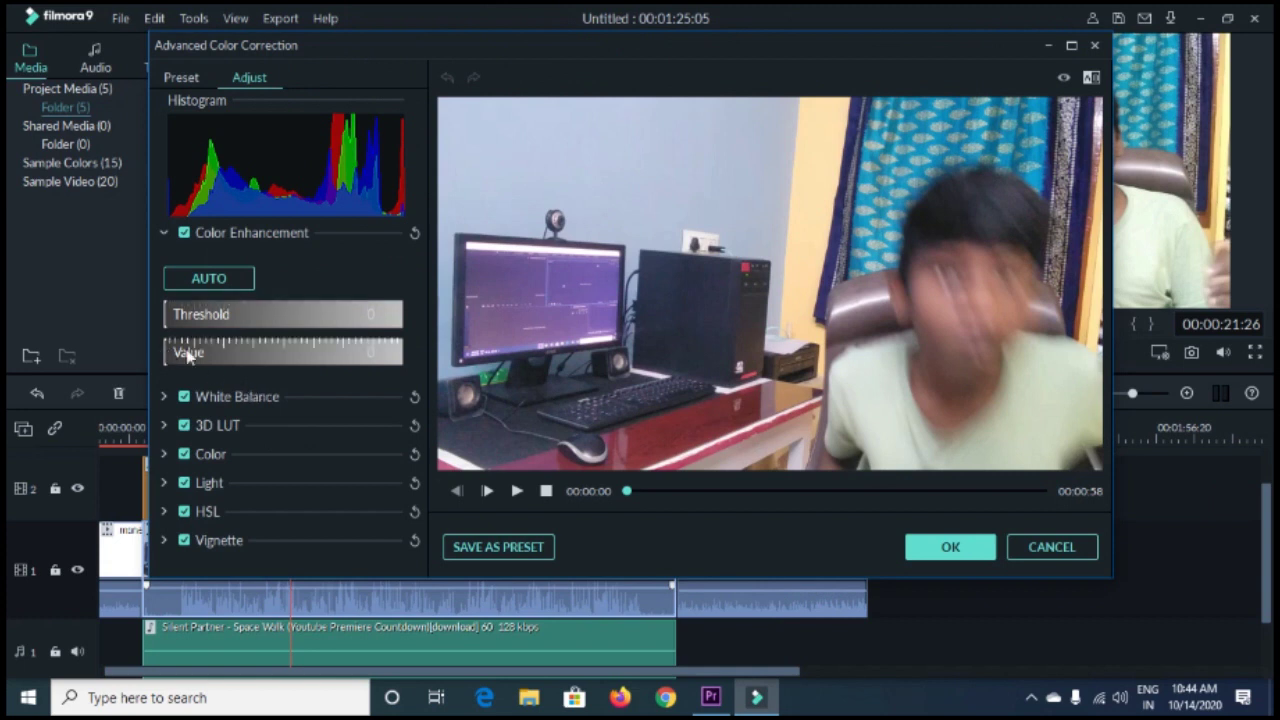
pyautogui.click(201, 396)
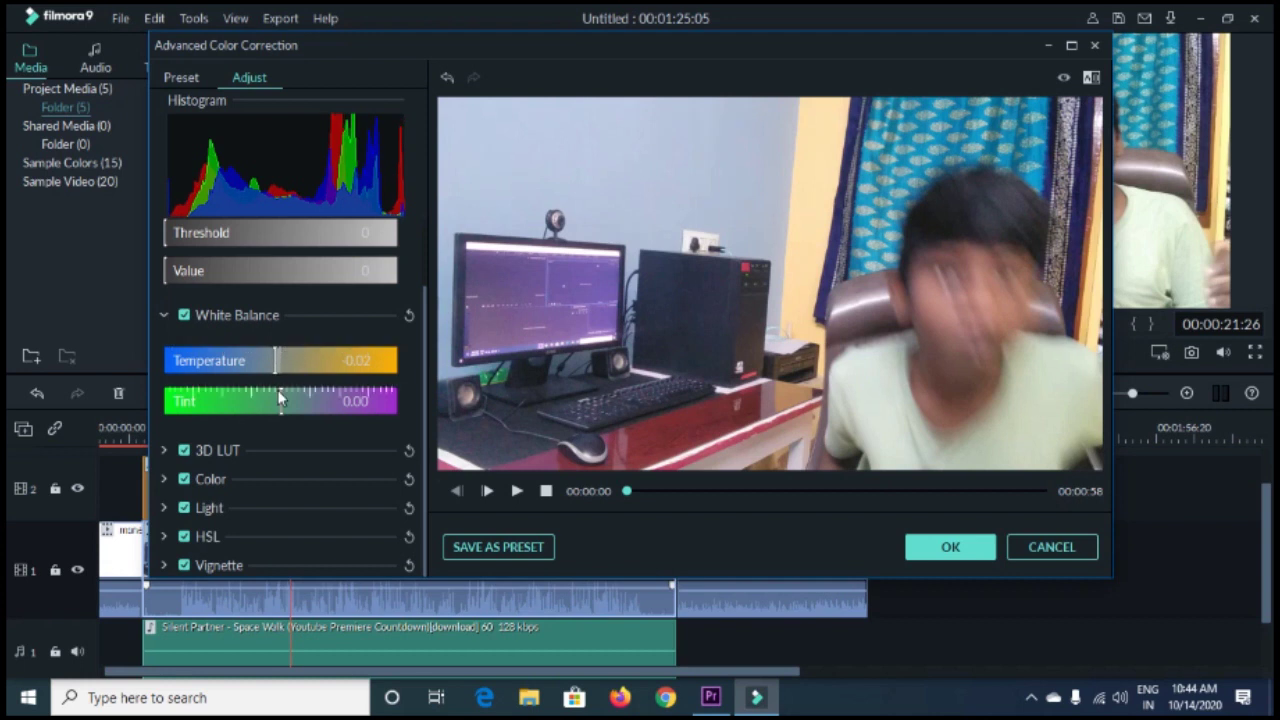
pyautogui.moveTo(283, 393); pyautogui.dragTo(286, 394)
pyautogui.click(167, 456)
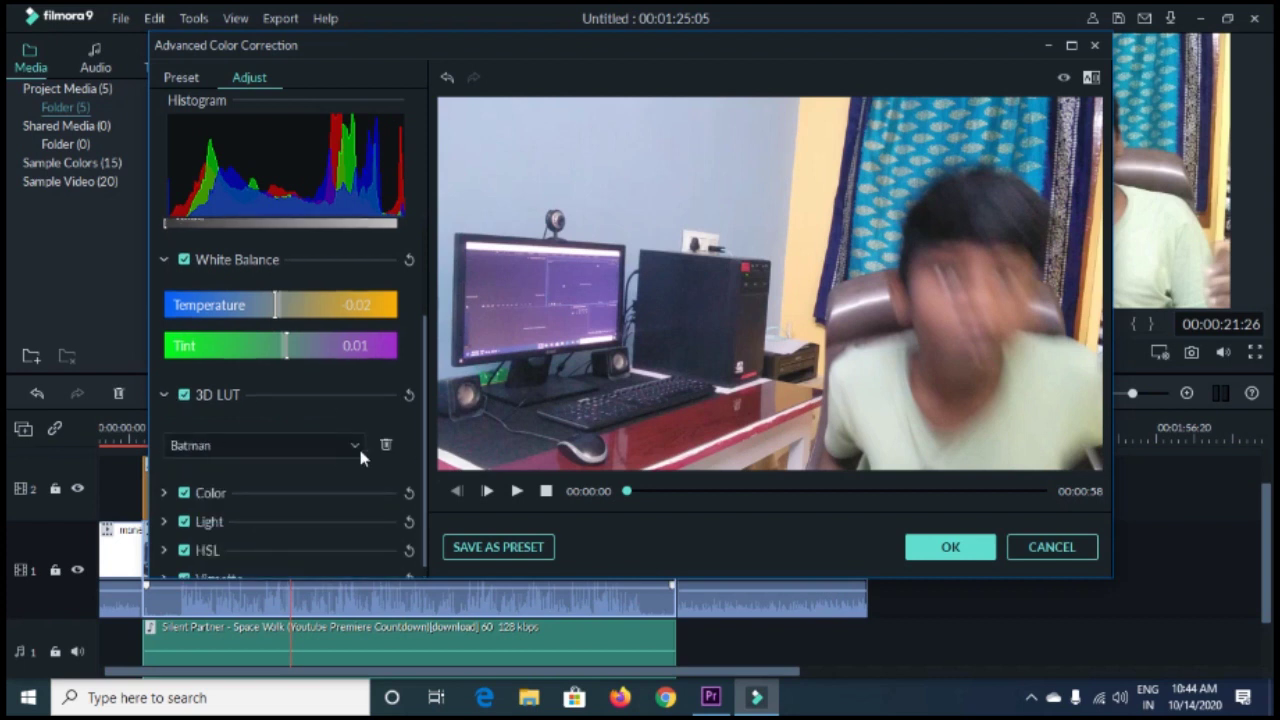
pyautogui.click(358, 445)
pyautogui.click(206, 443)
pyautogui.click(251, 455)
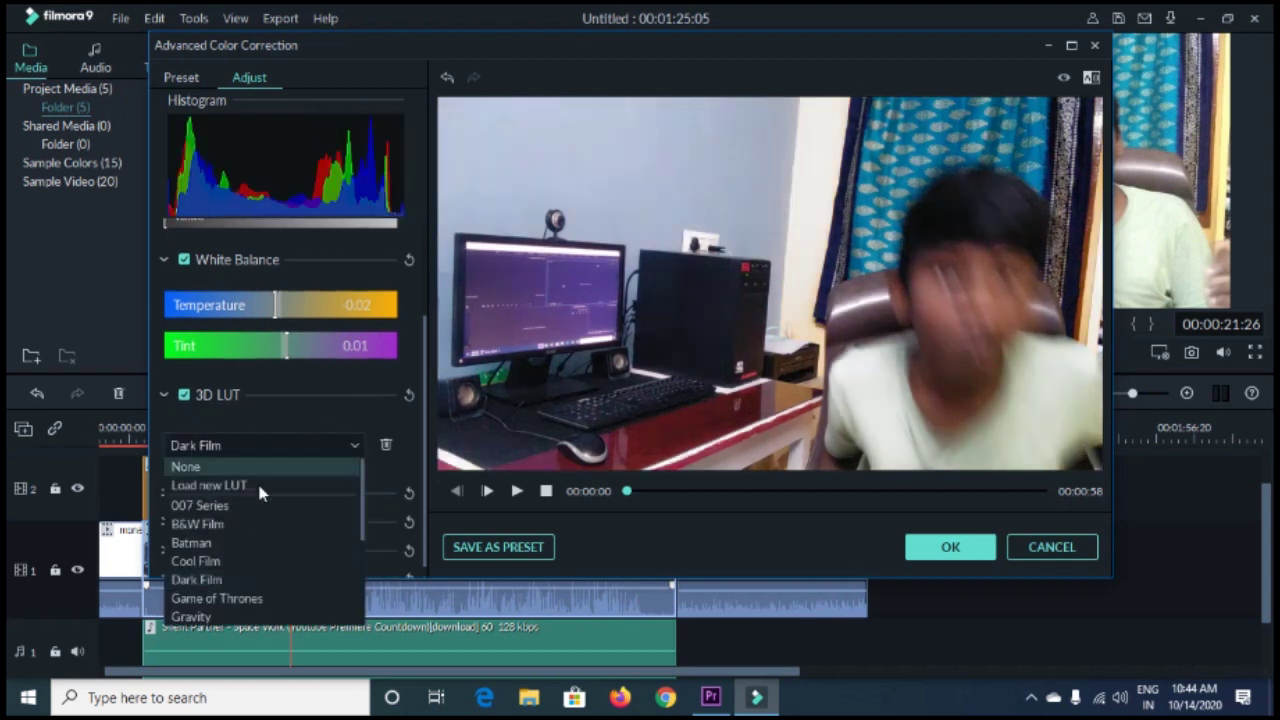
pyautogui.scroll(-3, 262, 550)
pyautogui.click(265, 523)
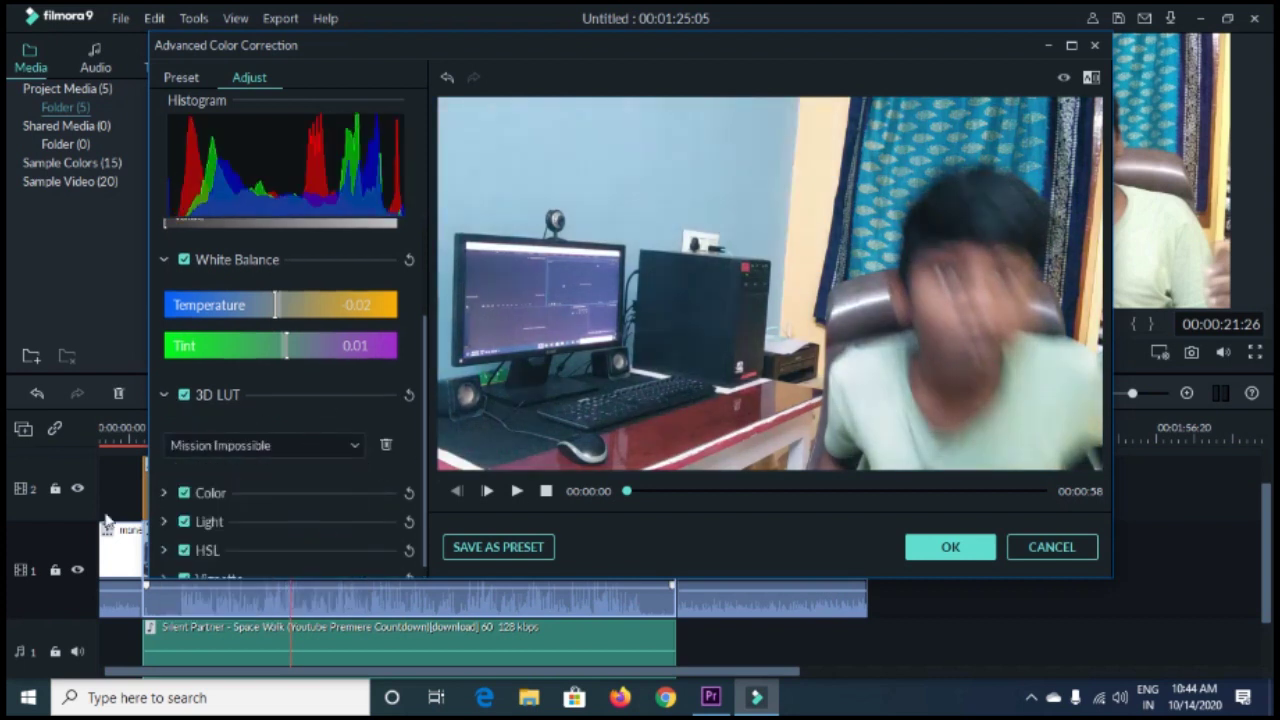
# Step: Set Exposure 4, Brightness -3, Contrast 20, Vibrance 35 and Saturation 8, then confirm
pyautogui.click(164, 494)
pyautogui.scroll(-3, 265, 466)
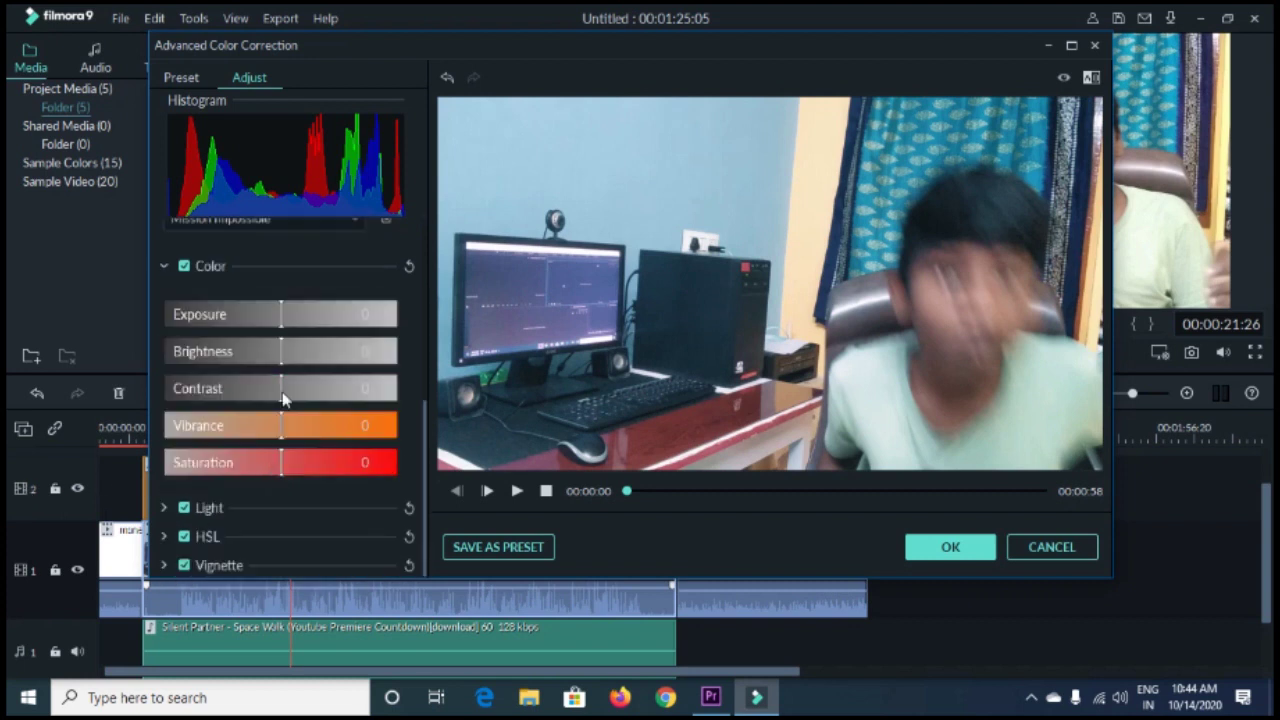
pyautogui.click(286, 318)
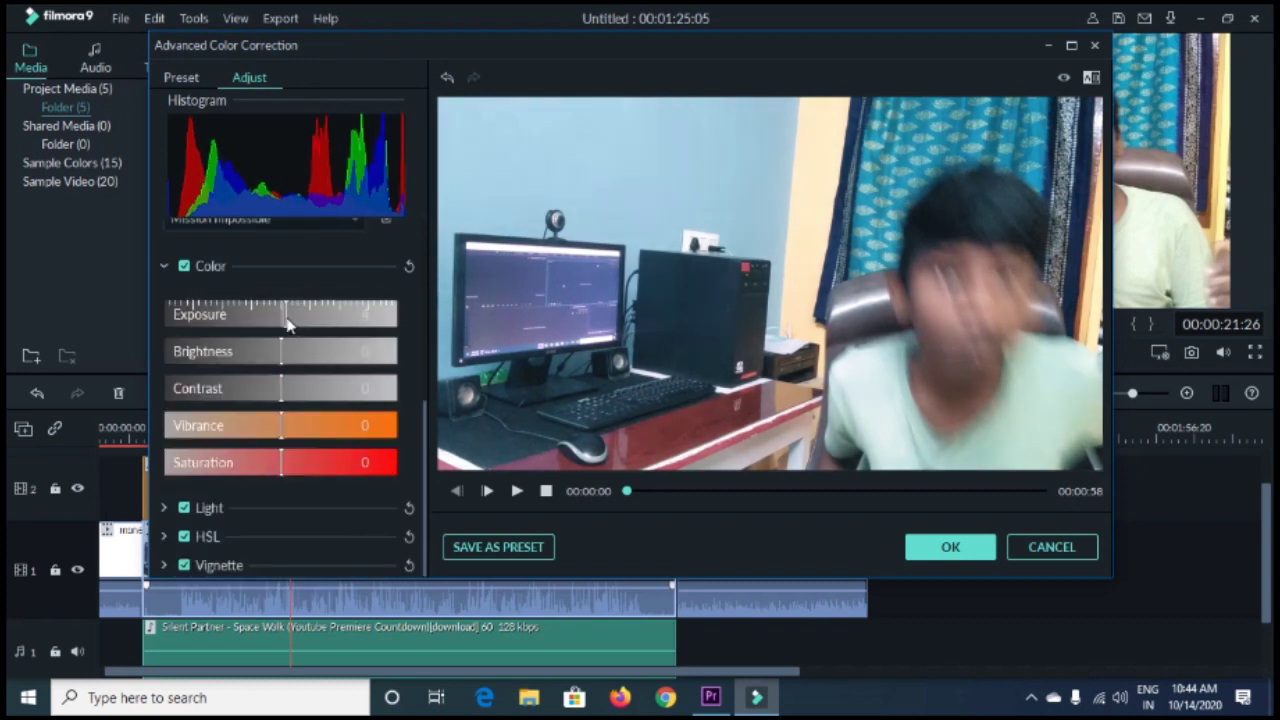
pyautogui.click(271, 345)
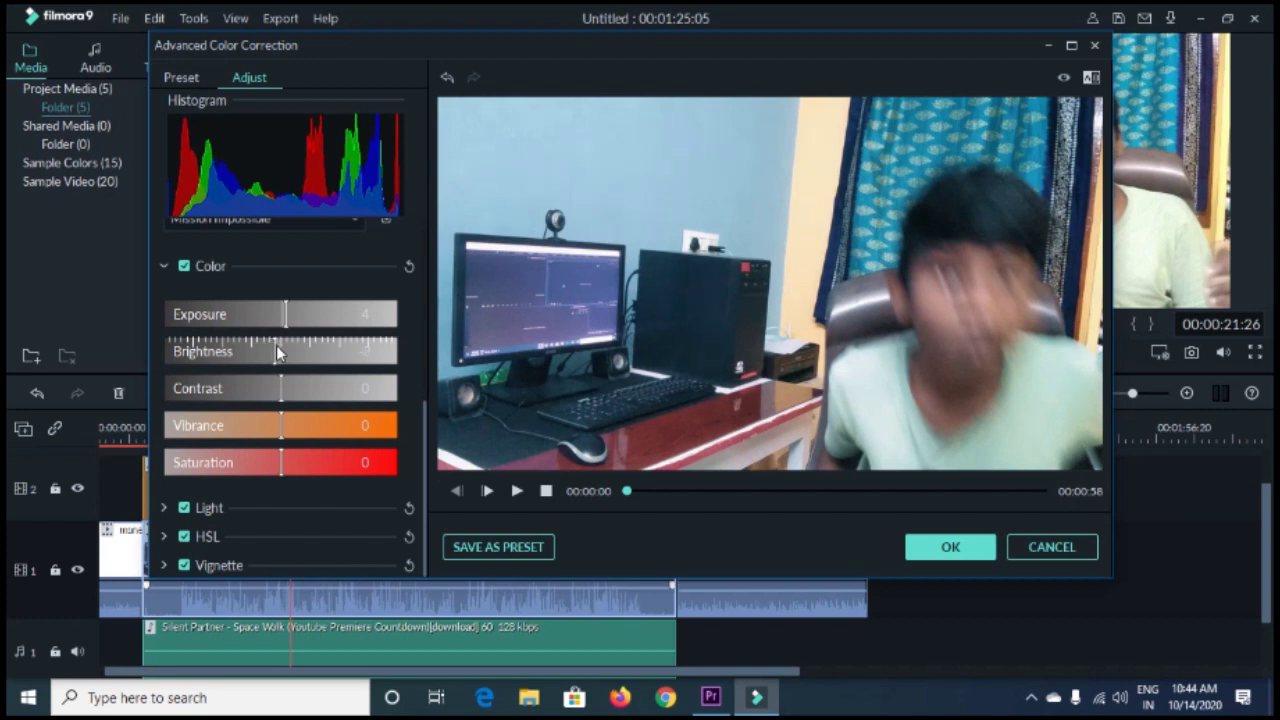
pyautogui.click(306, 395)
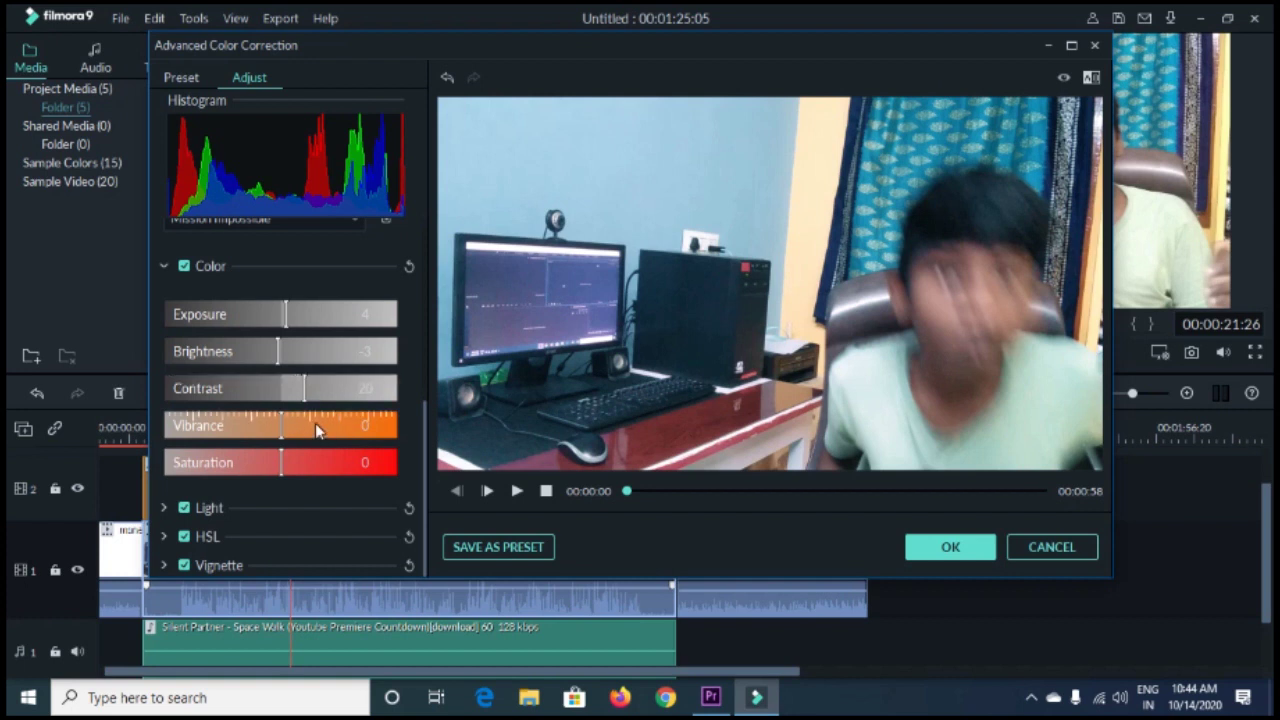
pyautogui.click(322, 425)
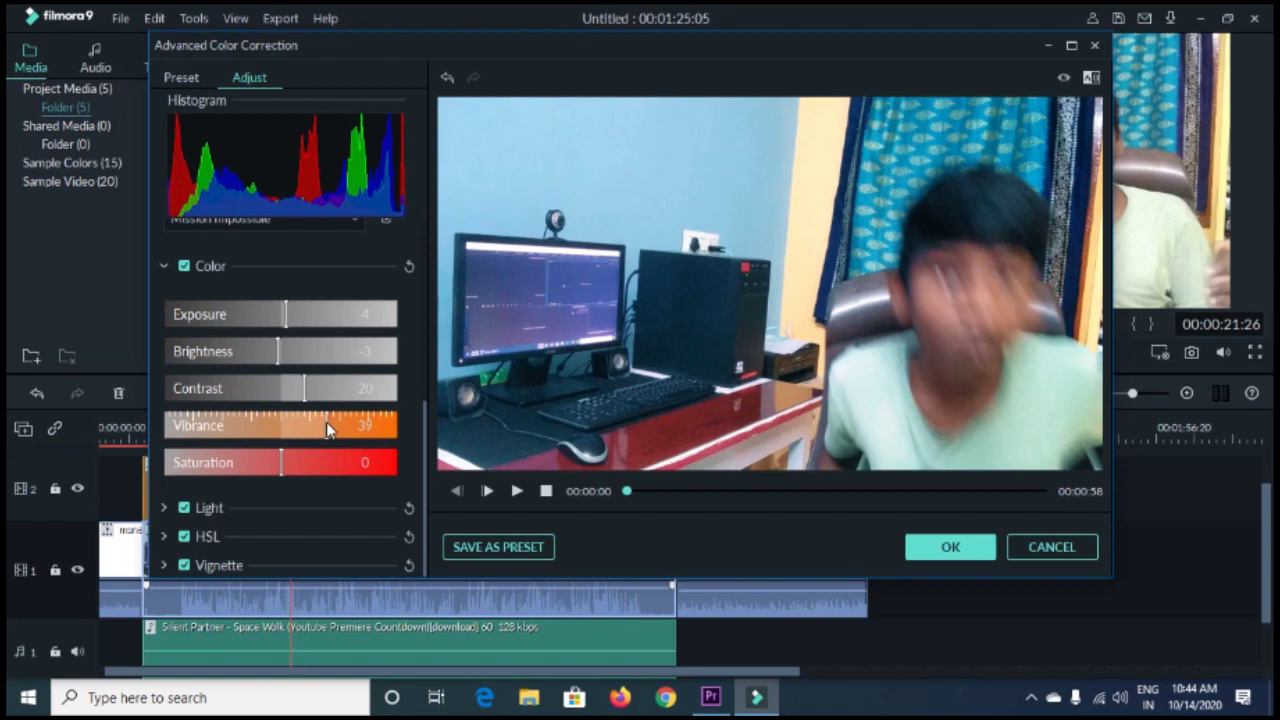
pyautogui.moveTo(327, 428); pyautogui.dragTo(293, 460)
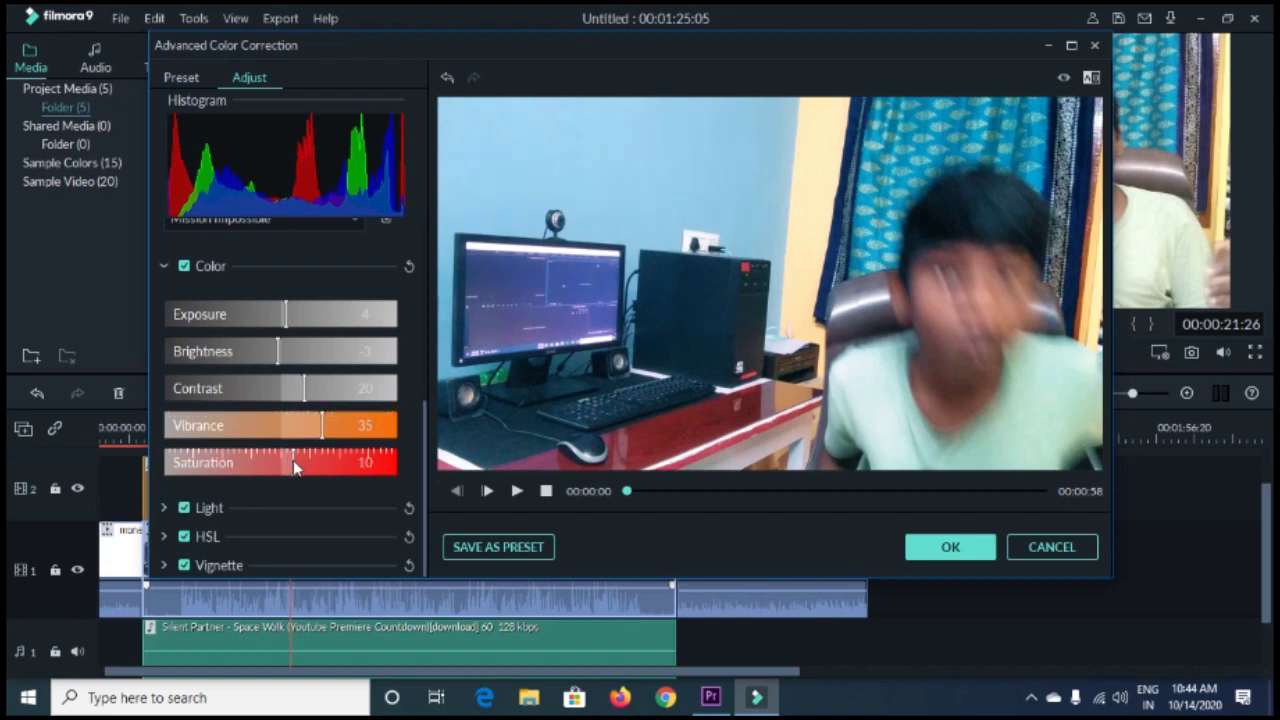
pyautogui.moveTo(293, 460); pyautogui.dragTo(290, 461)
pyautogui.click(955, 550)
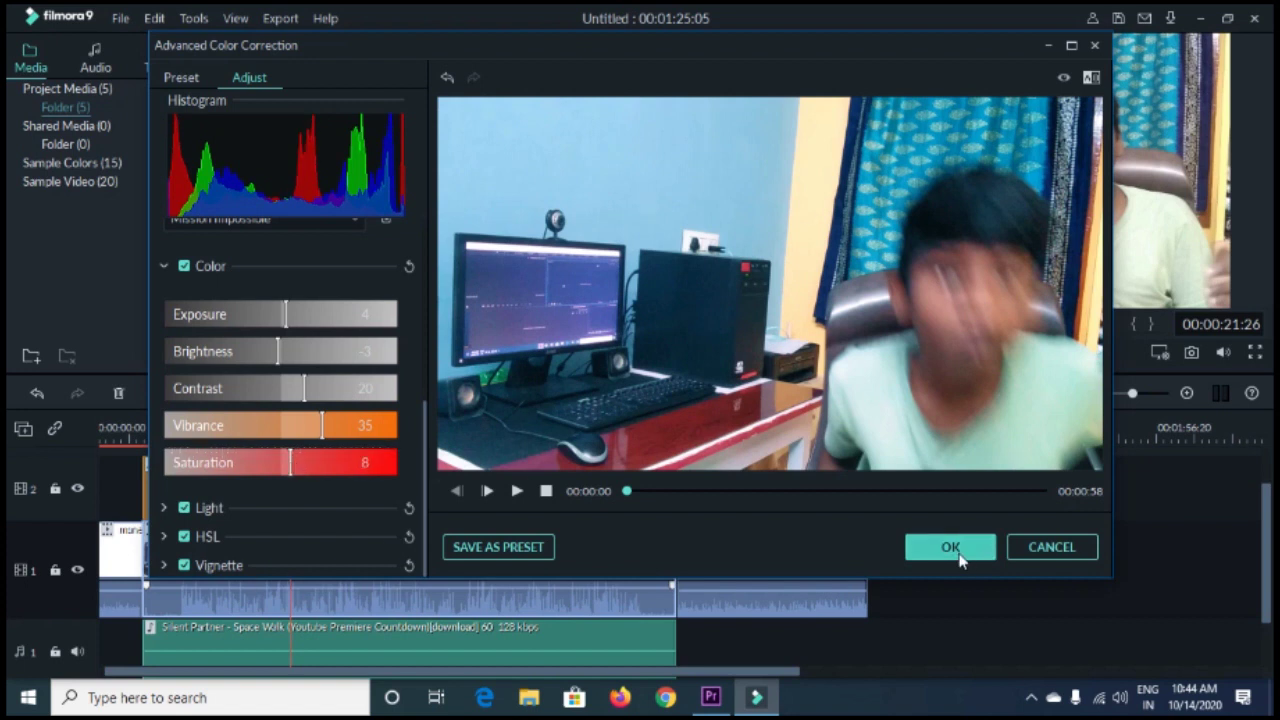
pyautogui.click(948, 548)
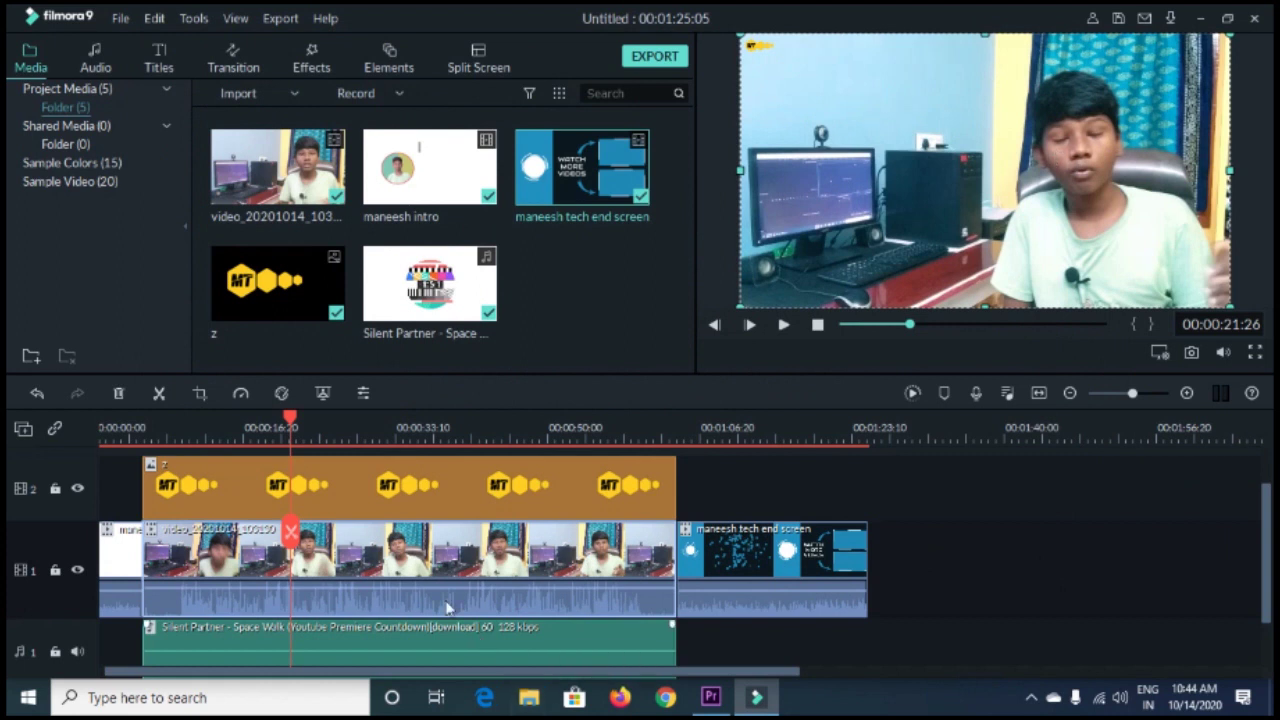
pyautogui.rightClick(440, 566)
pyautogui.click(505, 447)
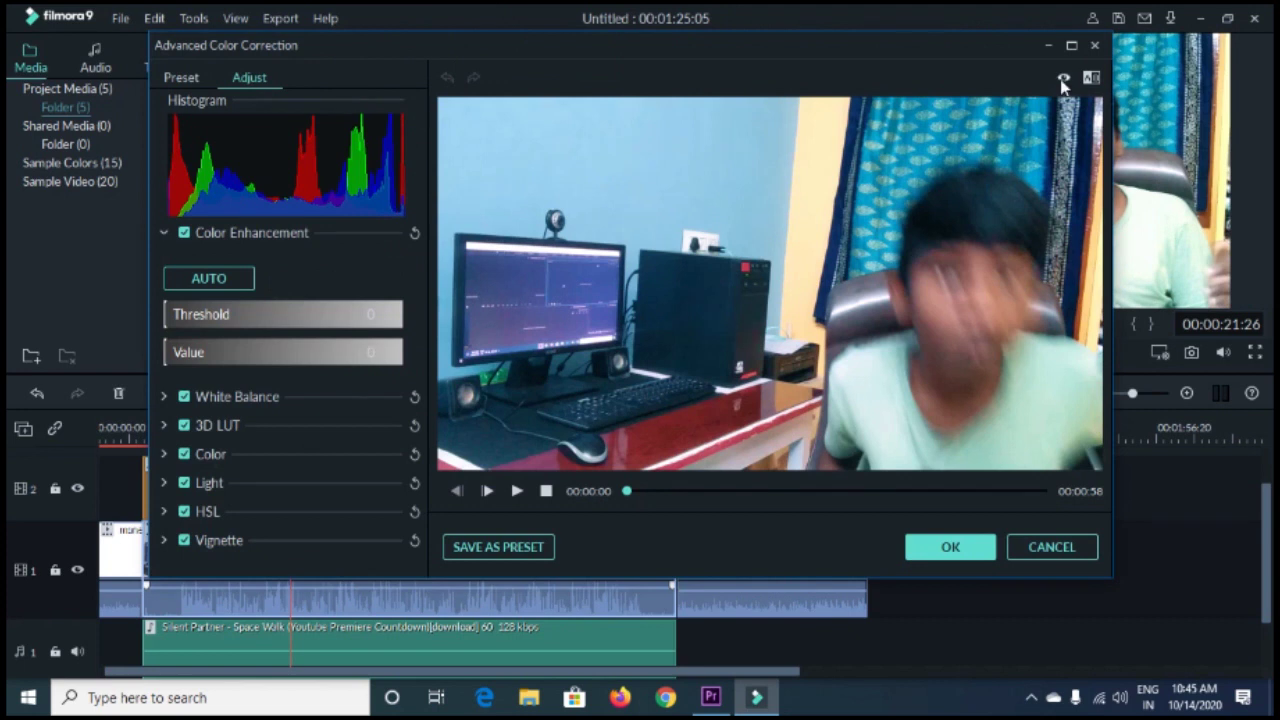
pyautogui.click(1063, 82)
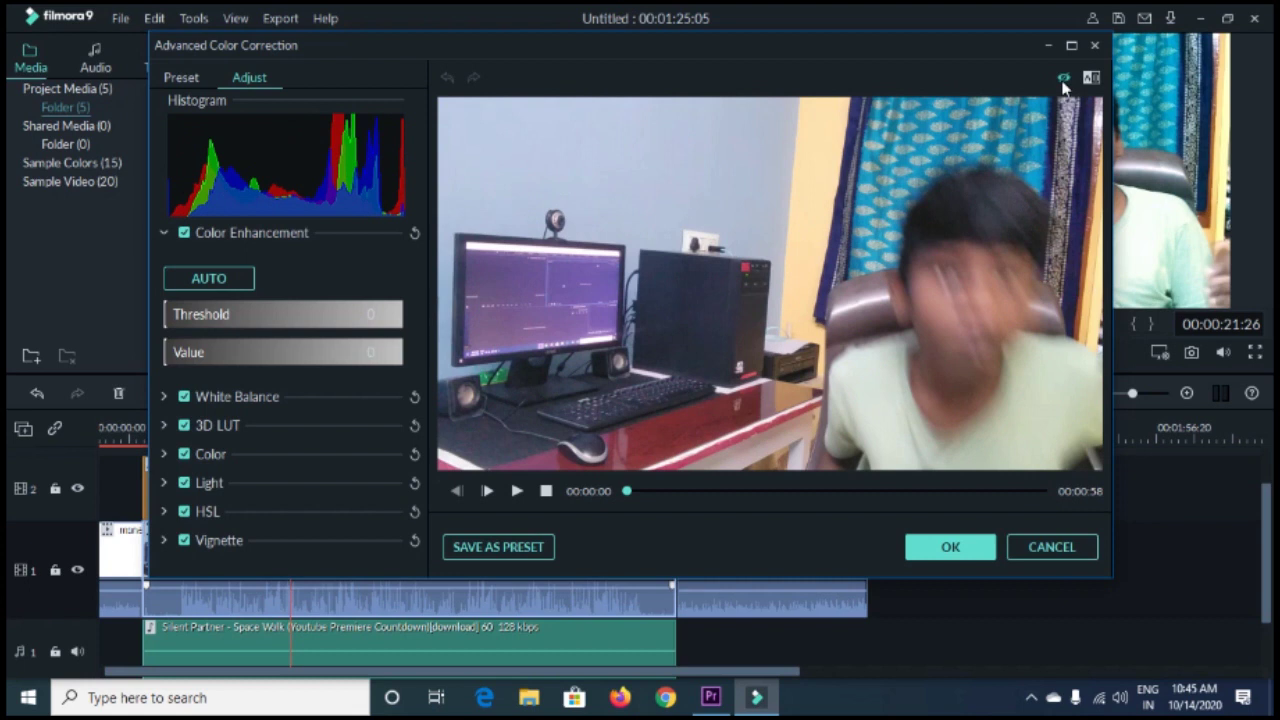
pyautogui.click(1063, 80)
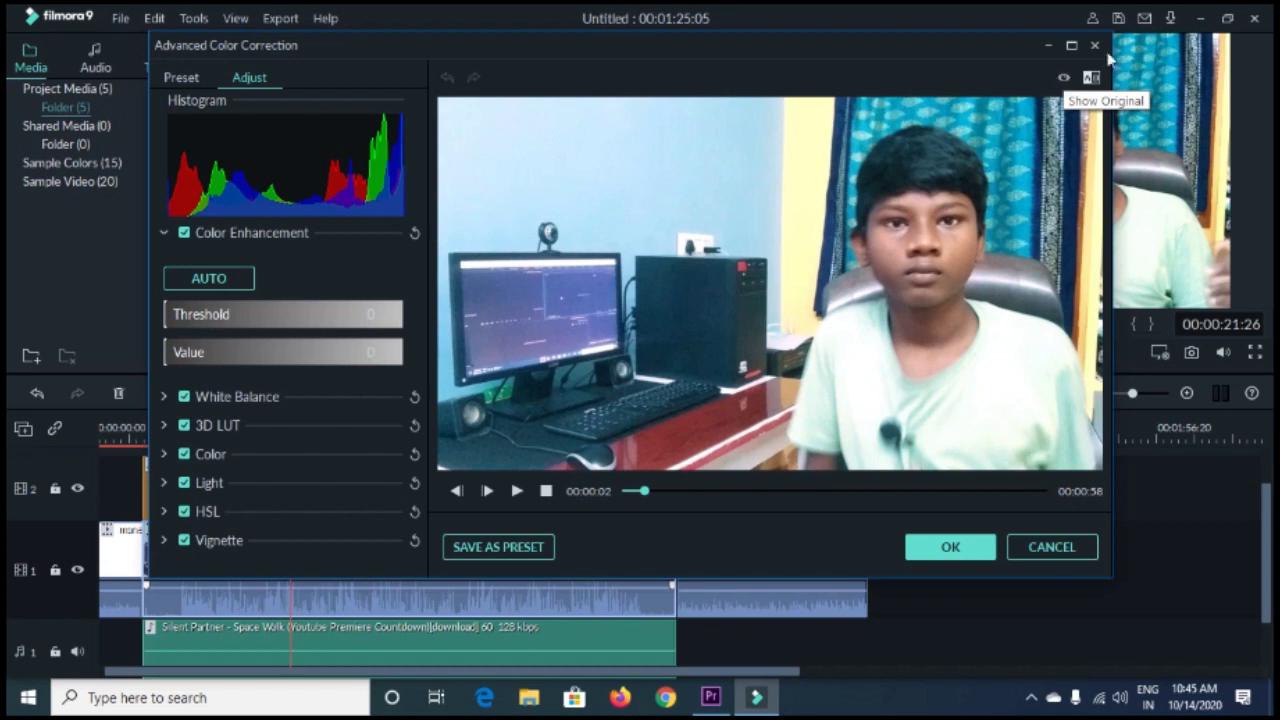
pyautogui.click(1063, 79)
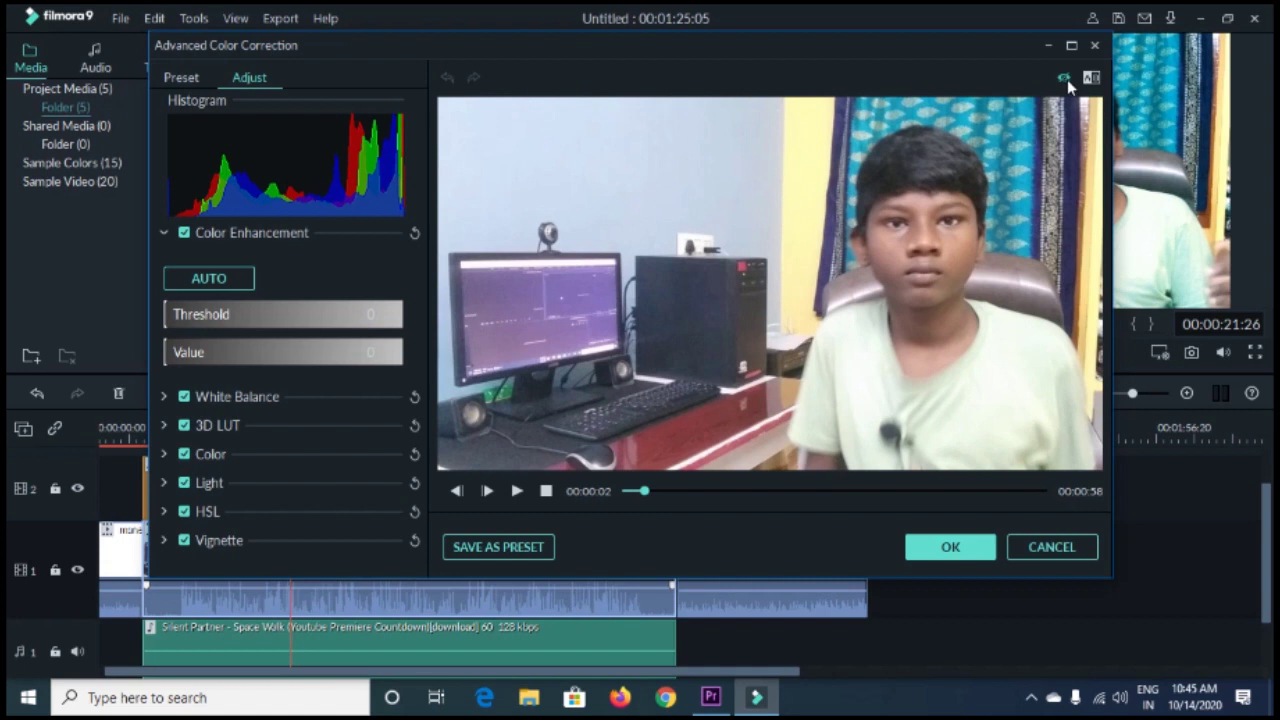
pyautogui.click(1064, 79)
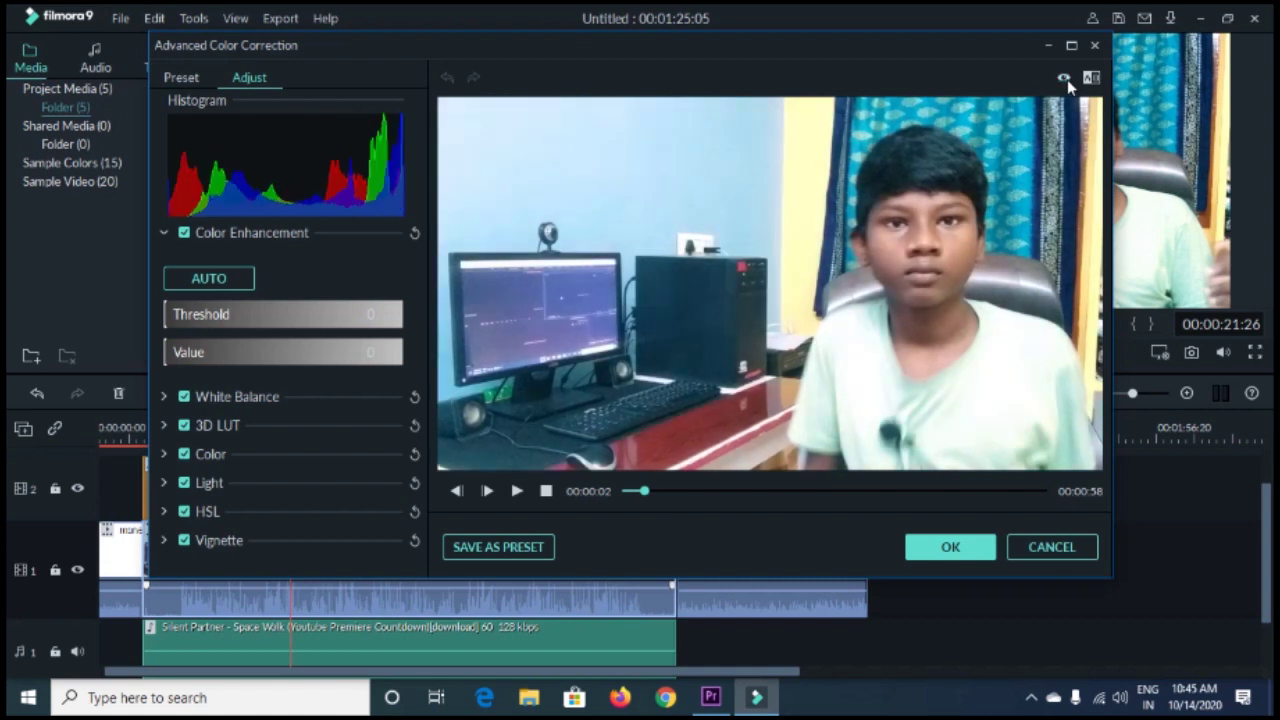
pyautogui.click(958, 546)
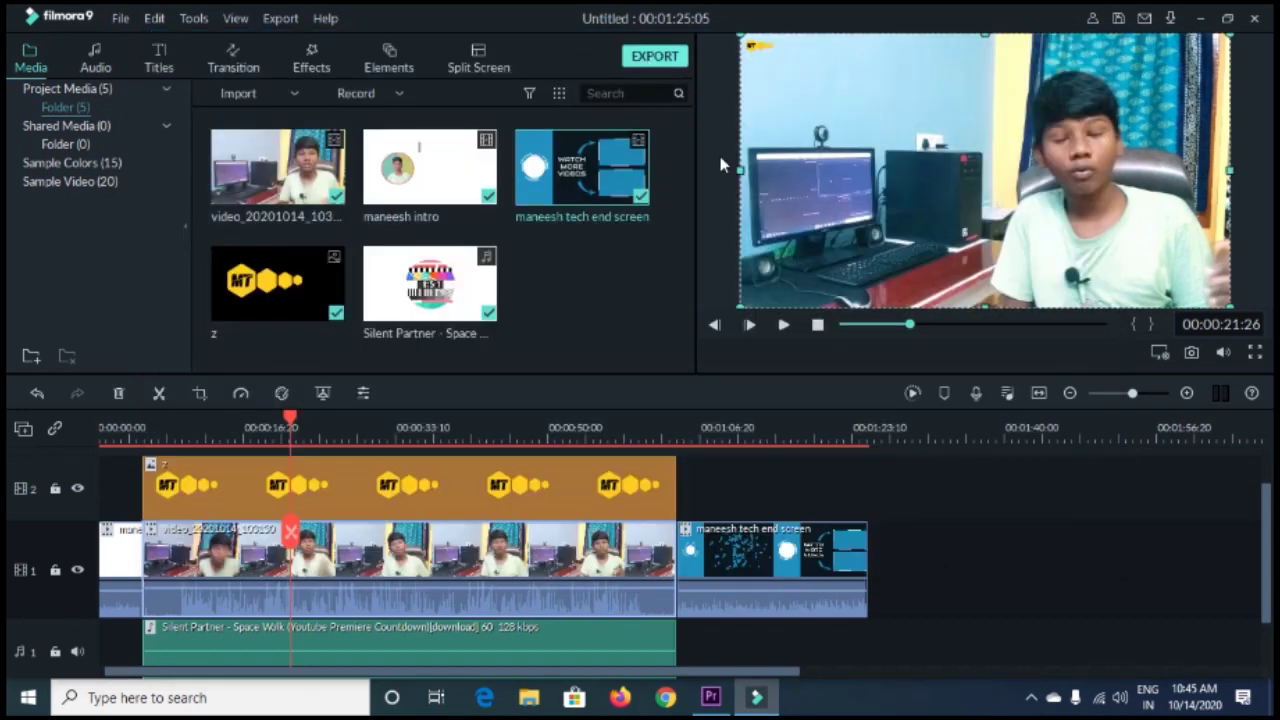
# Step: Review the Local MP4 export and encoding settings, then close the export window without exporting
pyautogui.click(654, 56)
pyautogui.hotkey('ctrl', 'a')
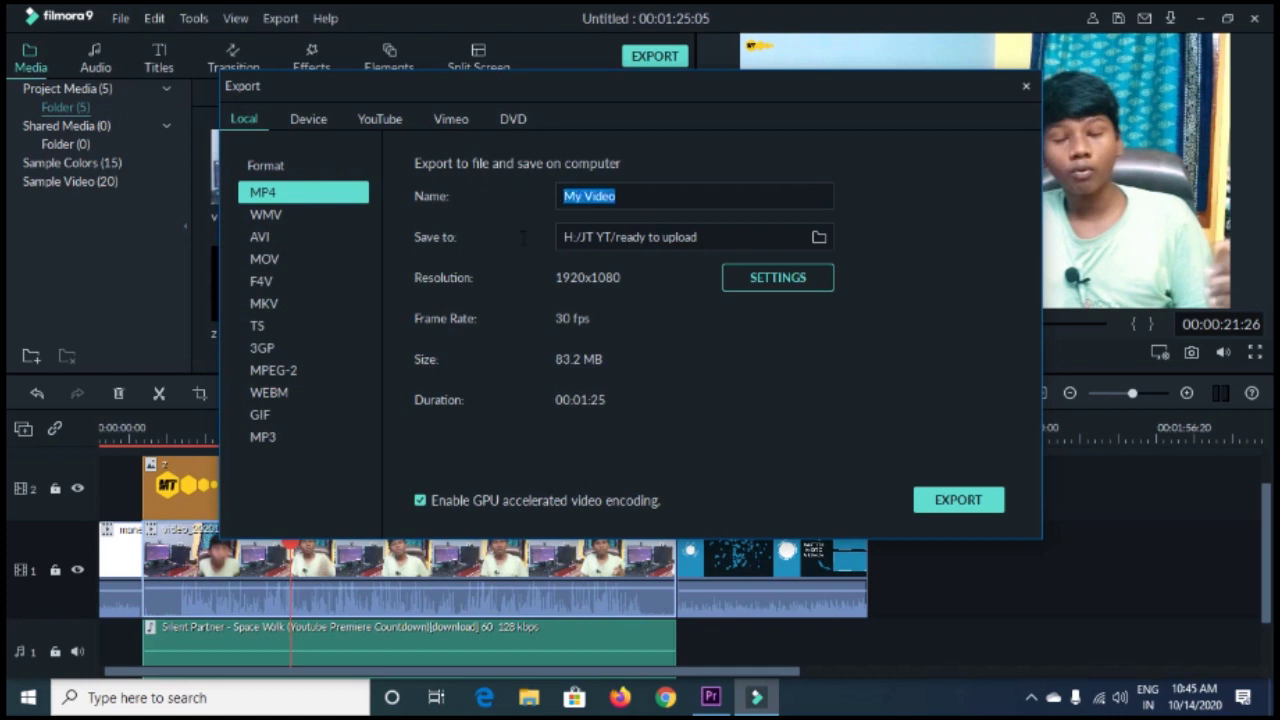
pyautogui.click(780, 277)
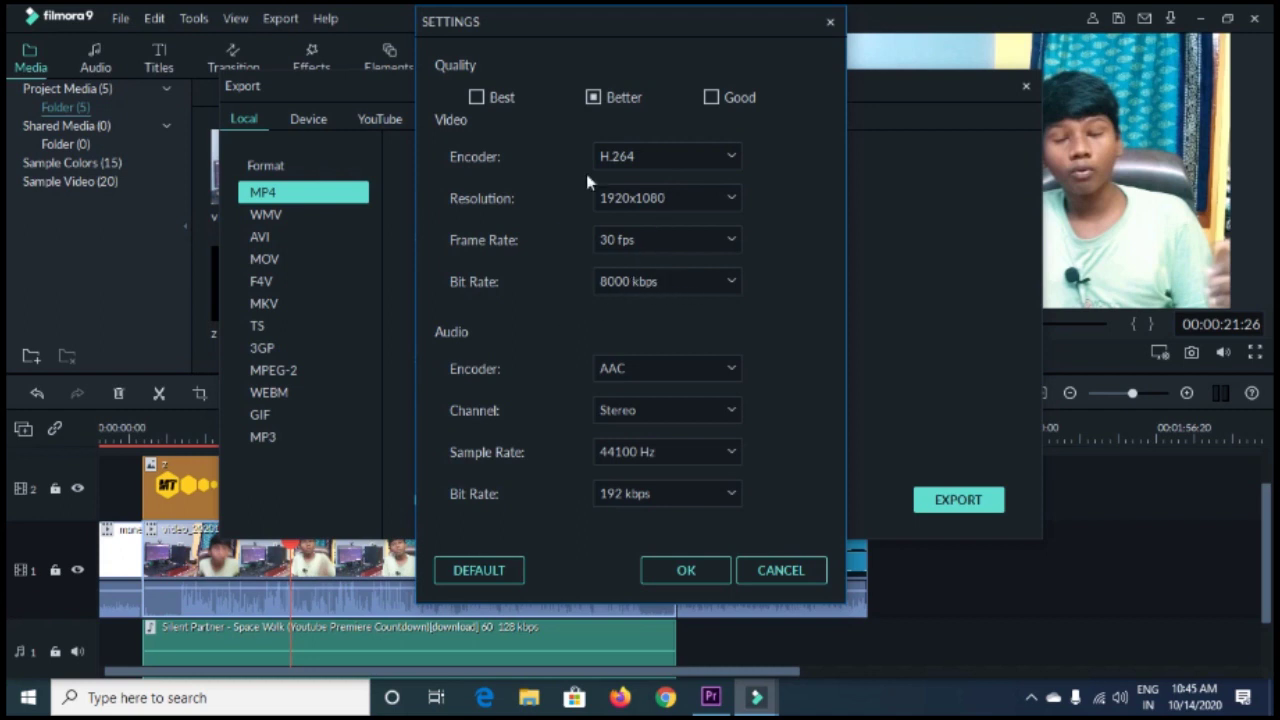
pyautogui.click(829, 23)
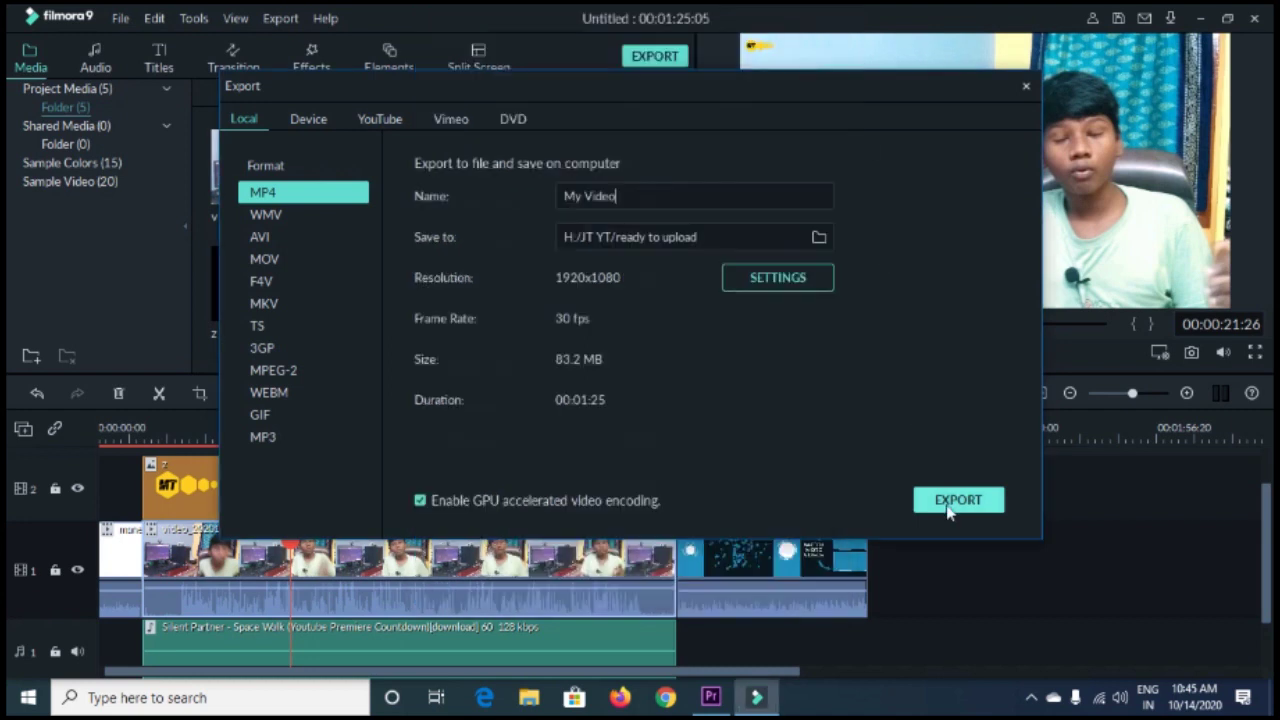
pyautogui.click(1026, 86)
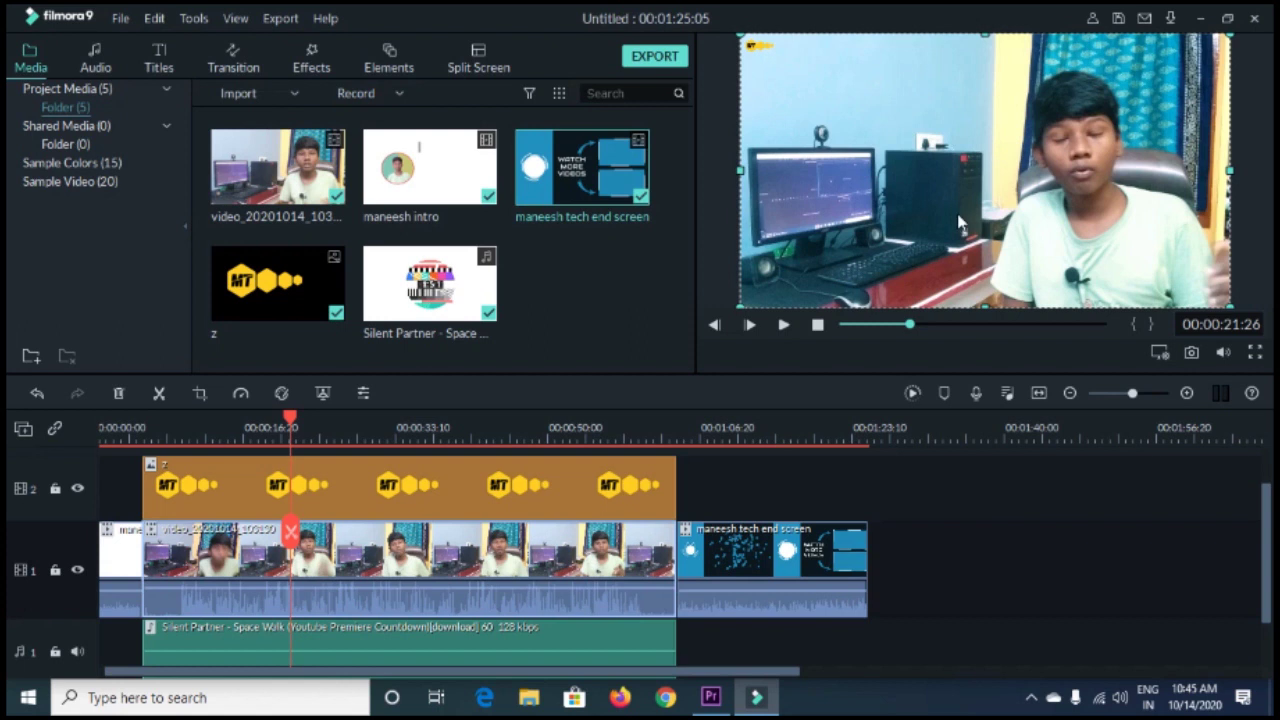
pyautogui.click(710, 700)
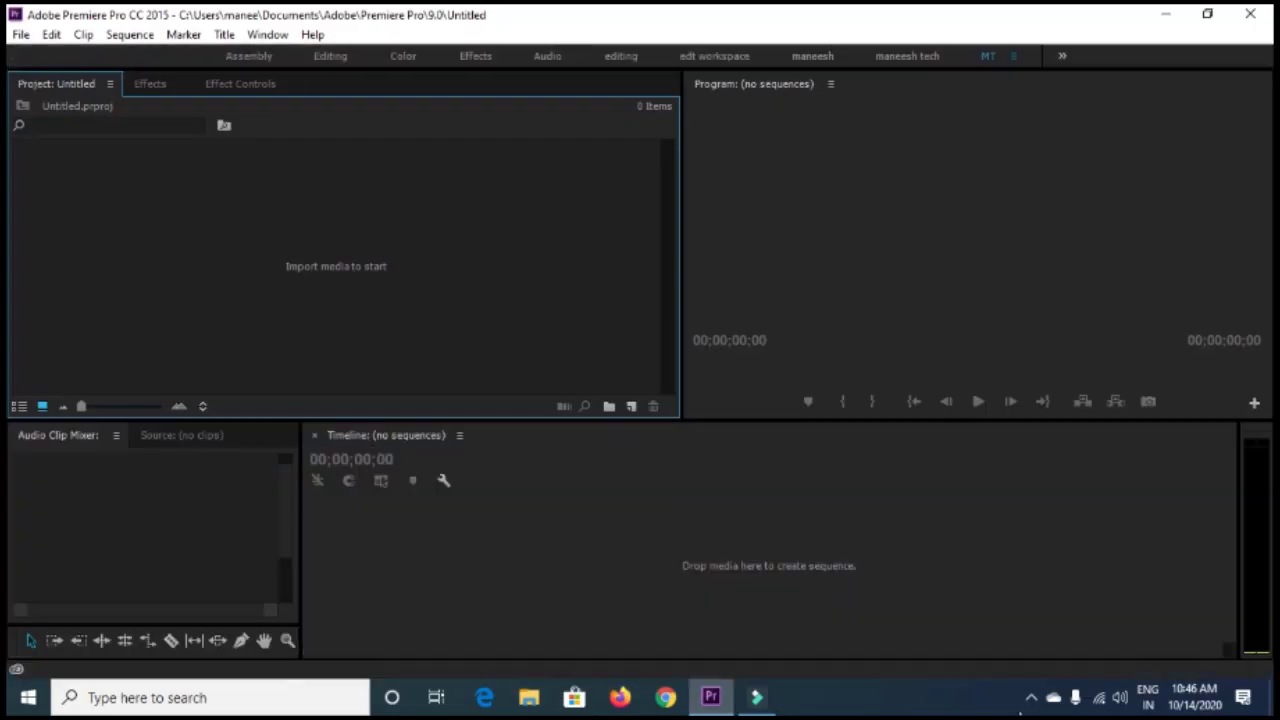
pyautogui.click(1030, 698)
pyautogui.click(1030, 698)
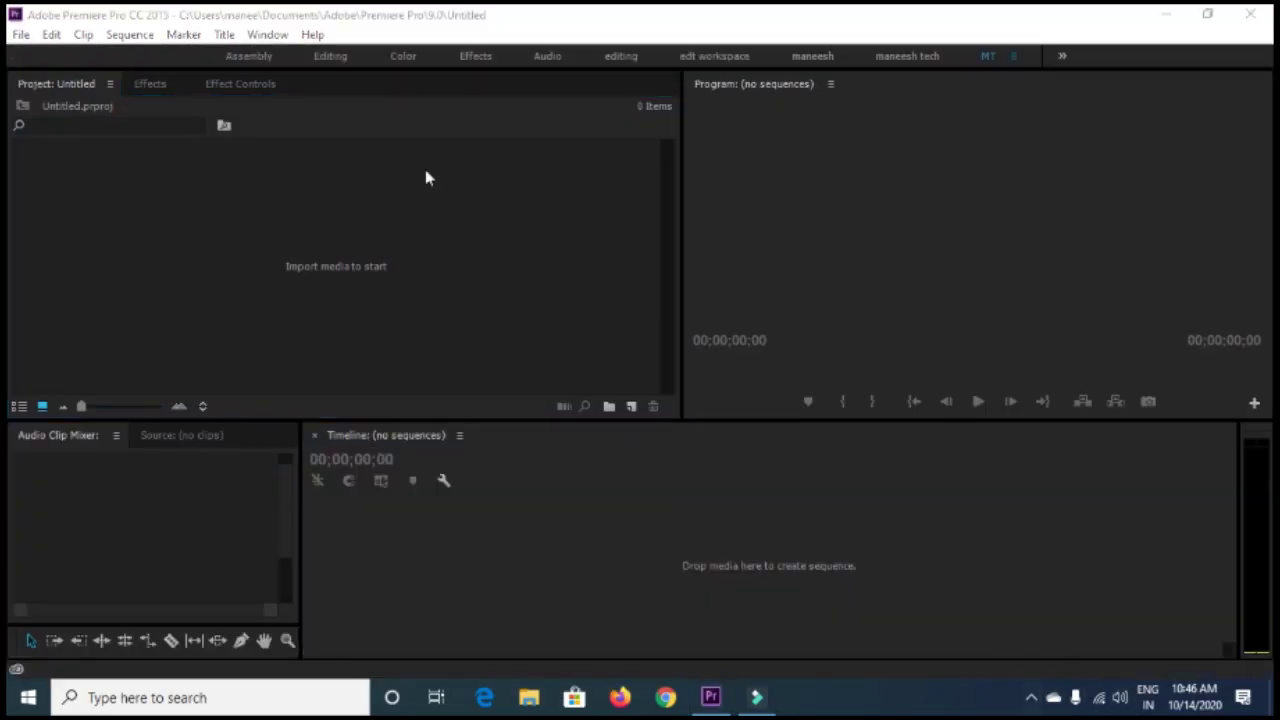
pyautogui.click(20, 35)
pyautogui.click(340, 34)
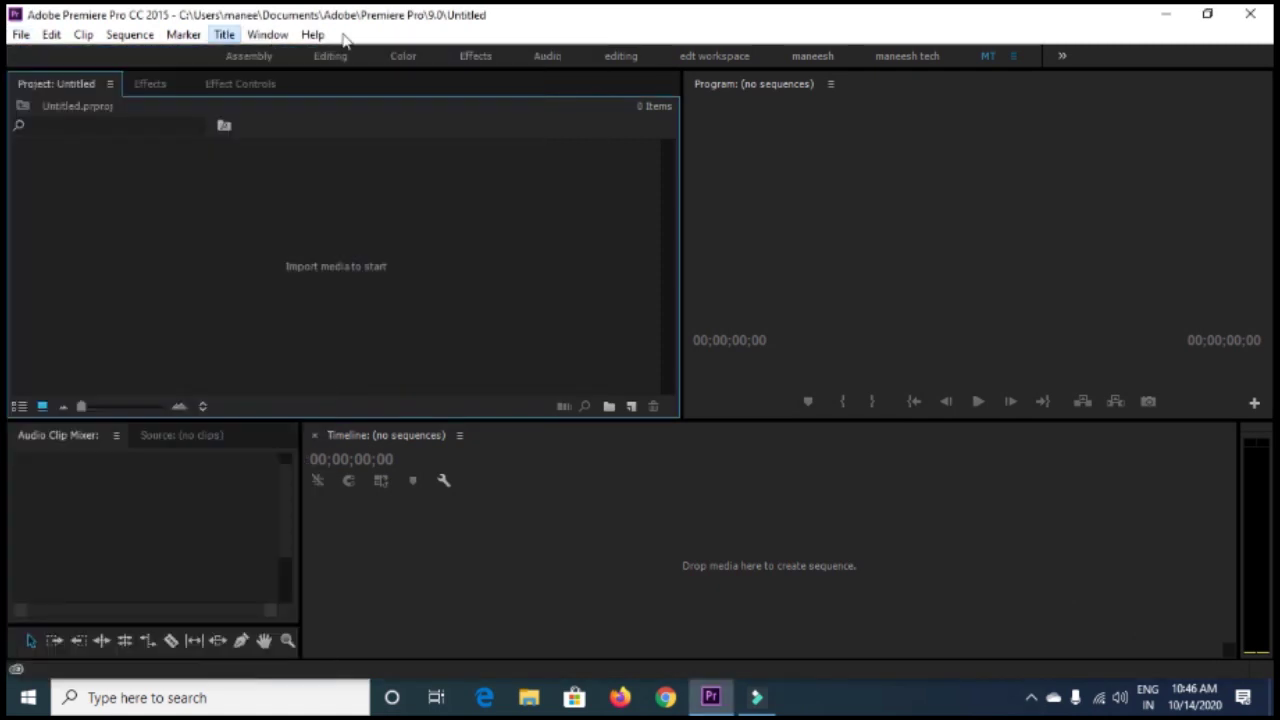
pyautogui.click(83, 34)
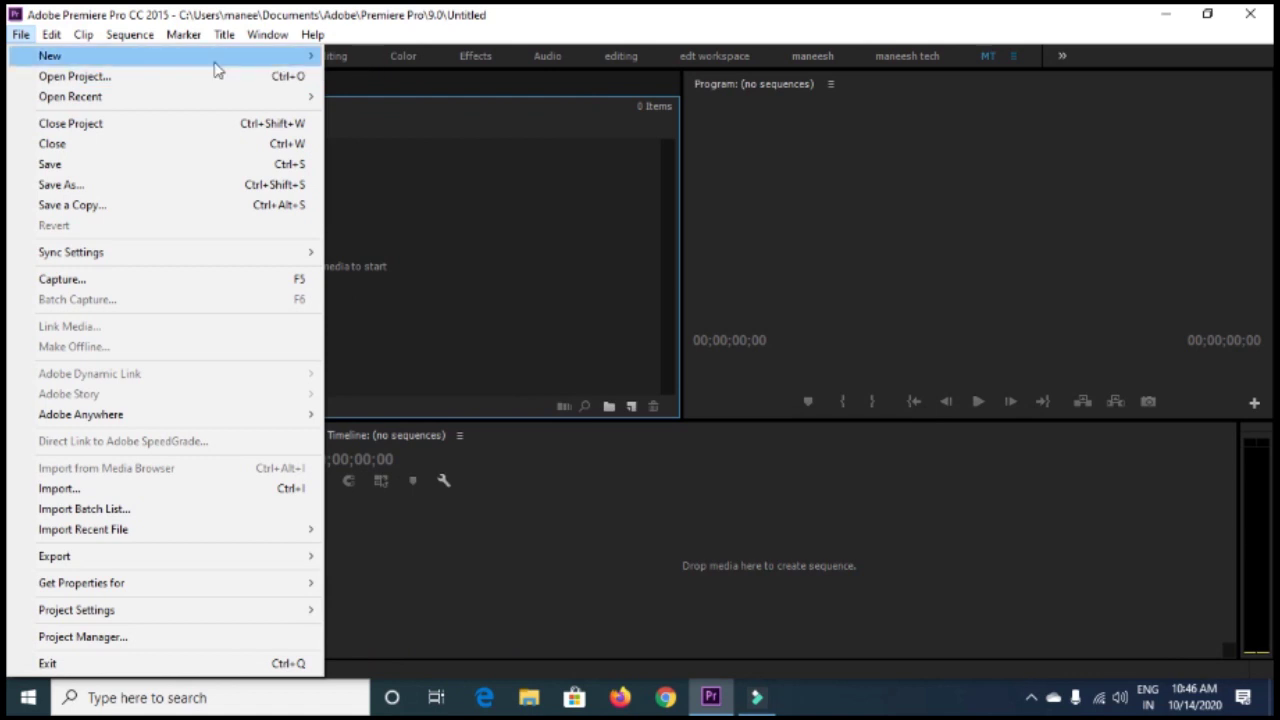
pyautogui.moveTo(230, 58)
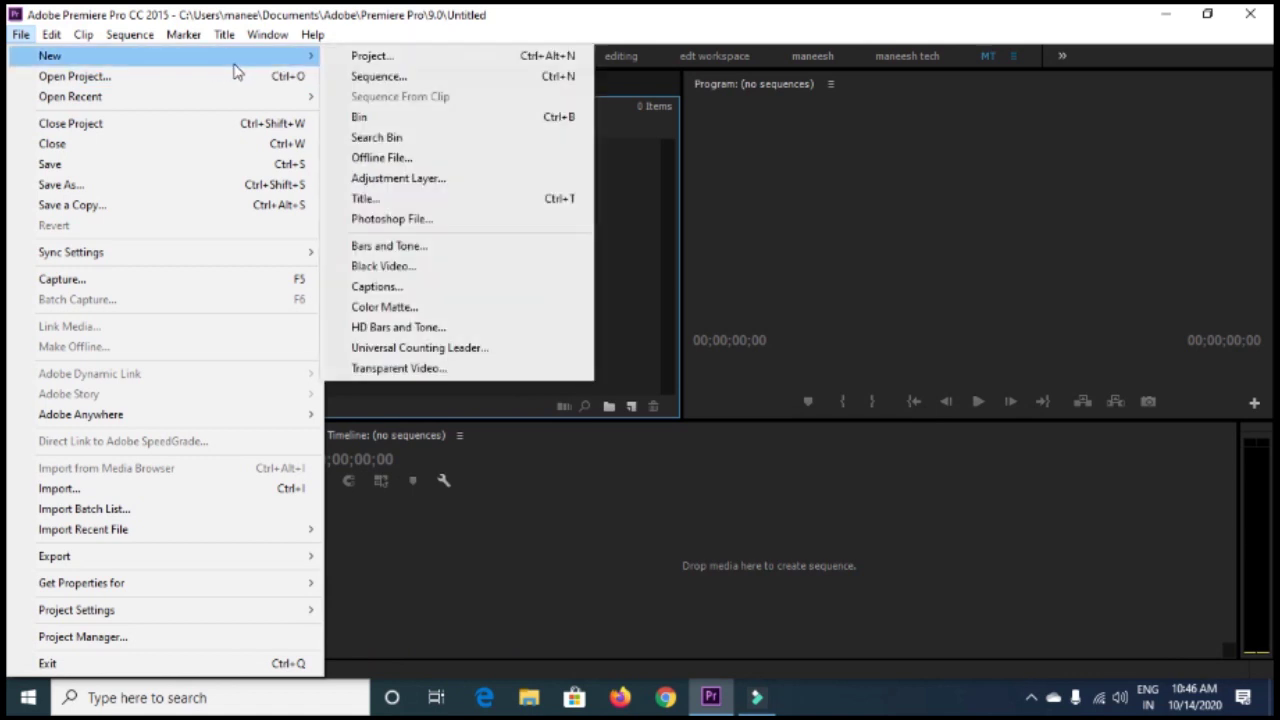
pyautogui.click(904, 337)
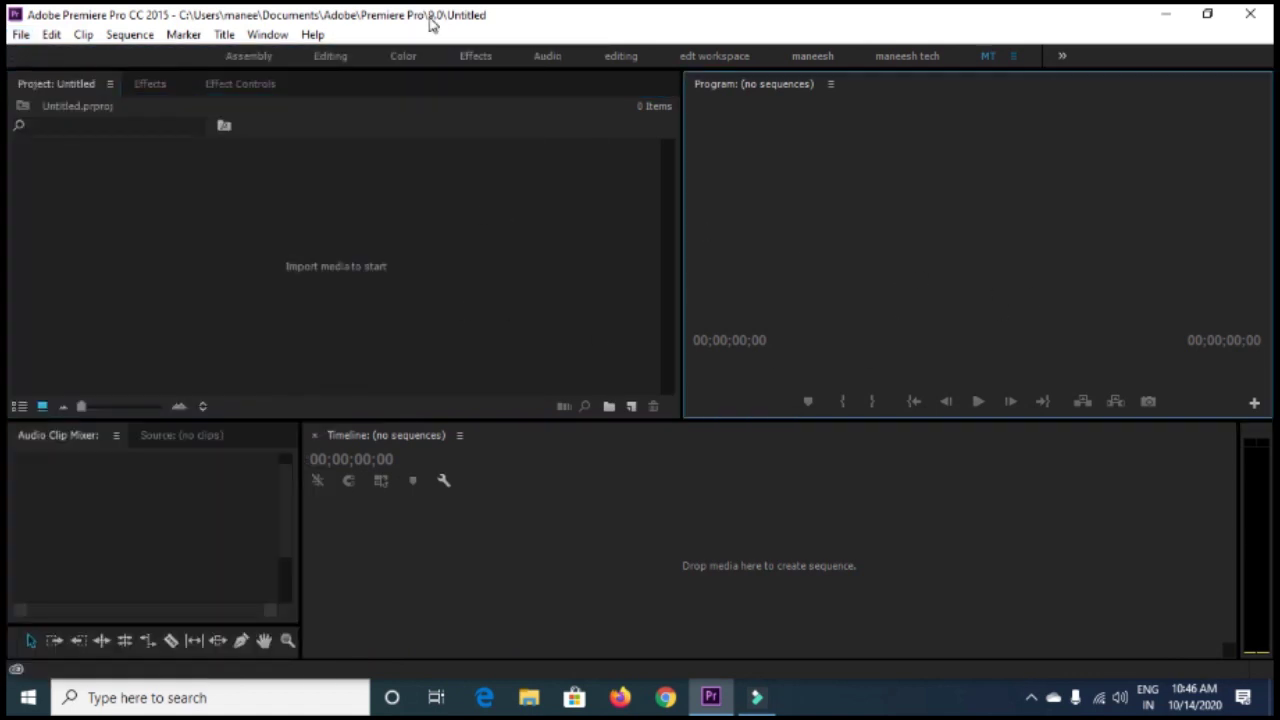
pyautogui.click(21, 36)
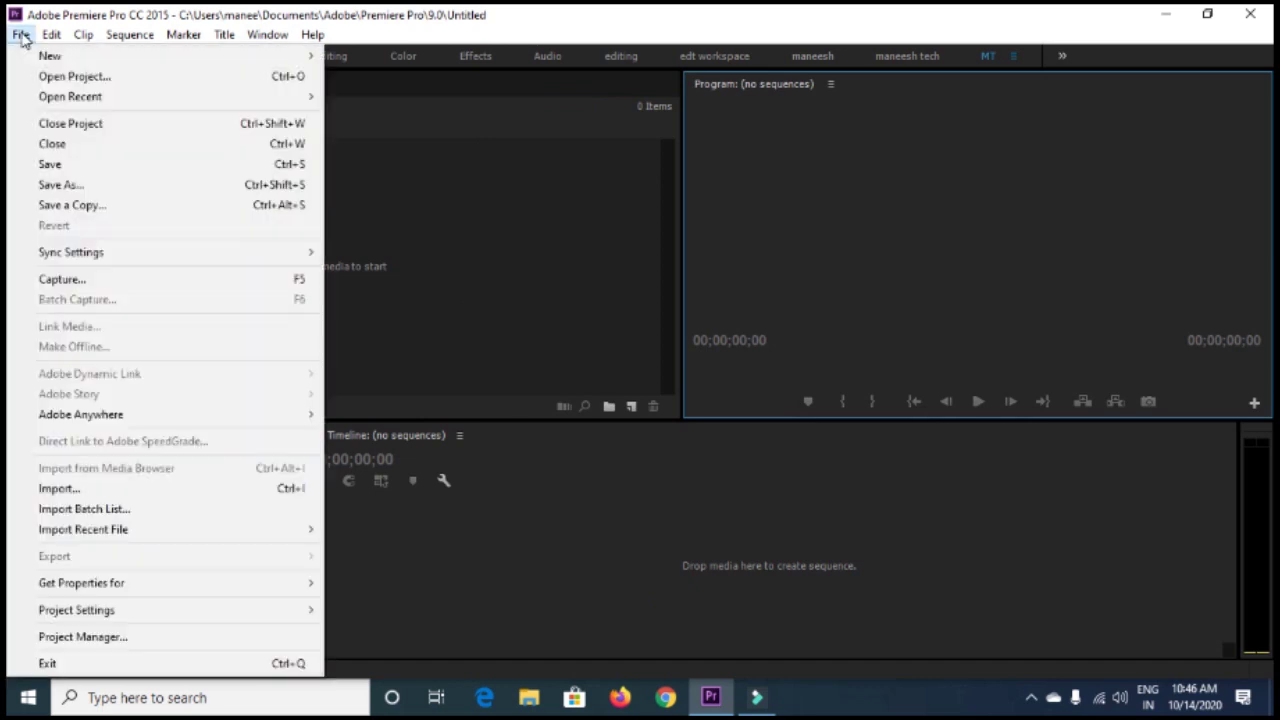
pyautogui.click(506, 219)
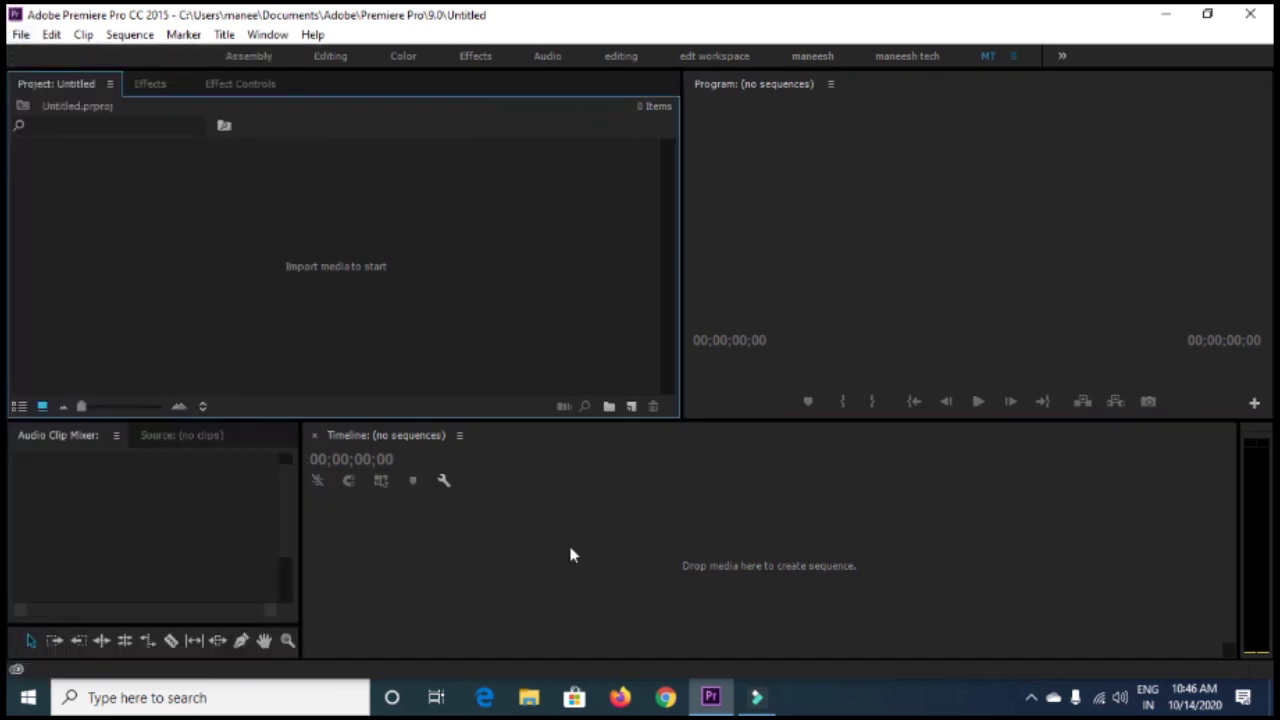
pyautogui.click(760, 698)
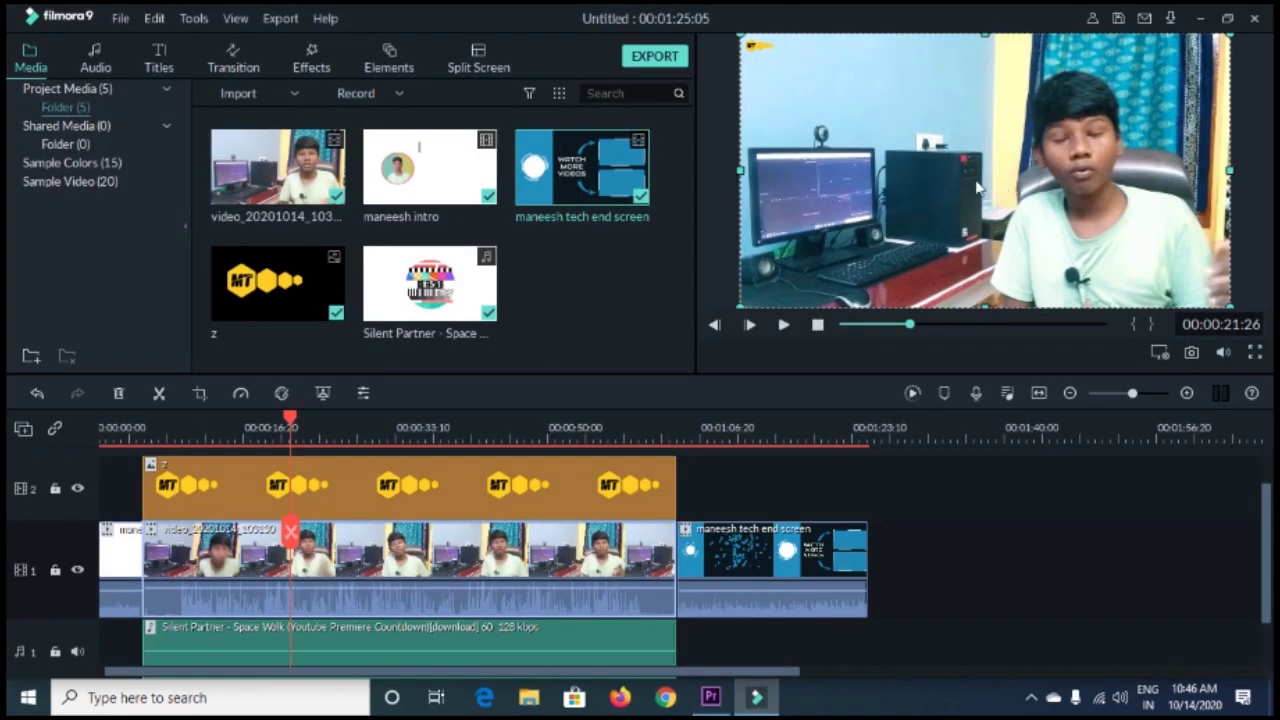
pyautogui.click(711, 698)
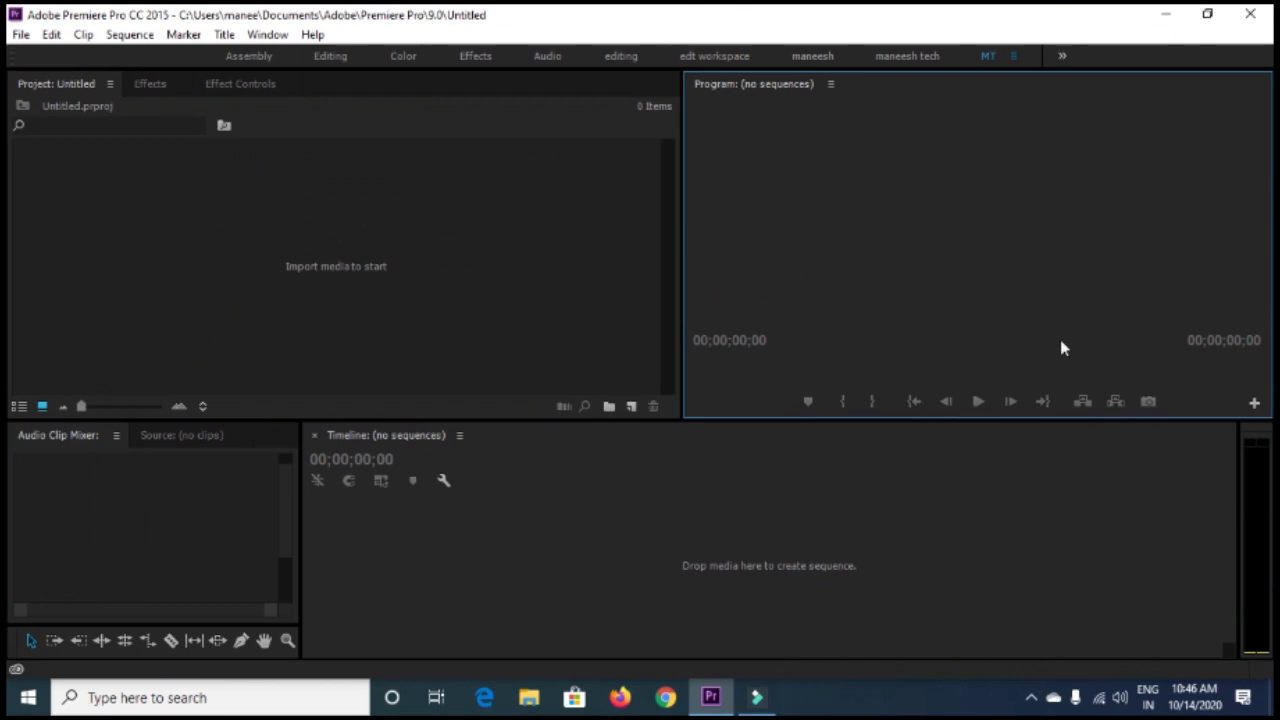
pyautogui.click(757, 698)
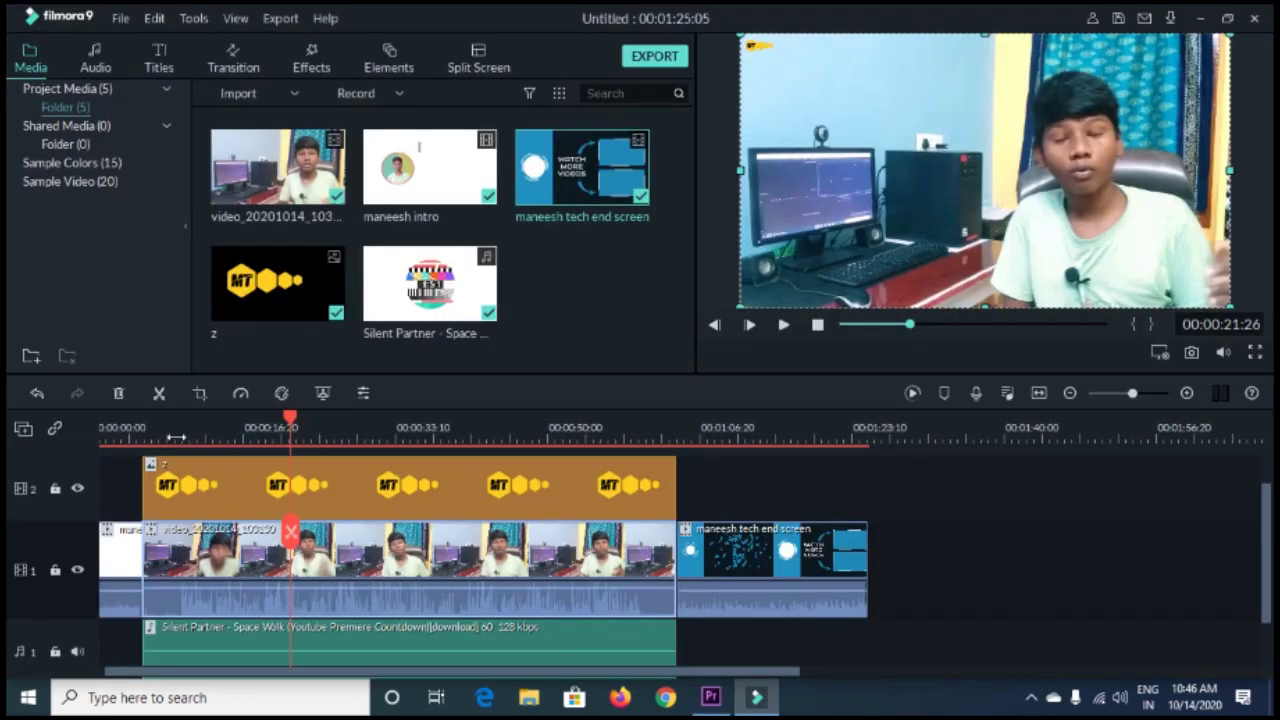
pyautogui.click(712, 700)
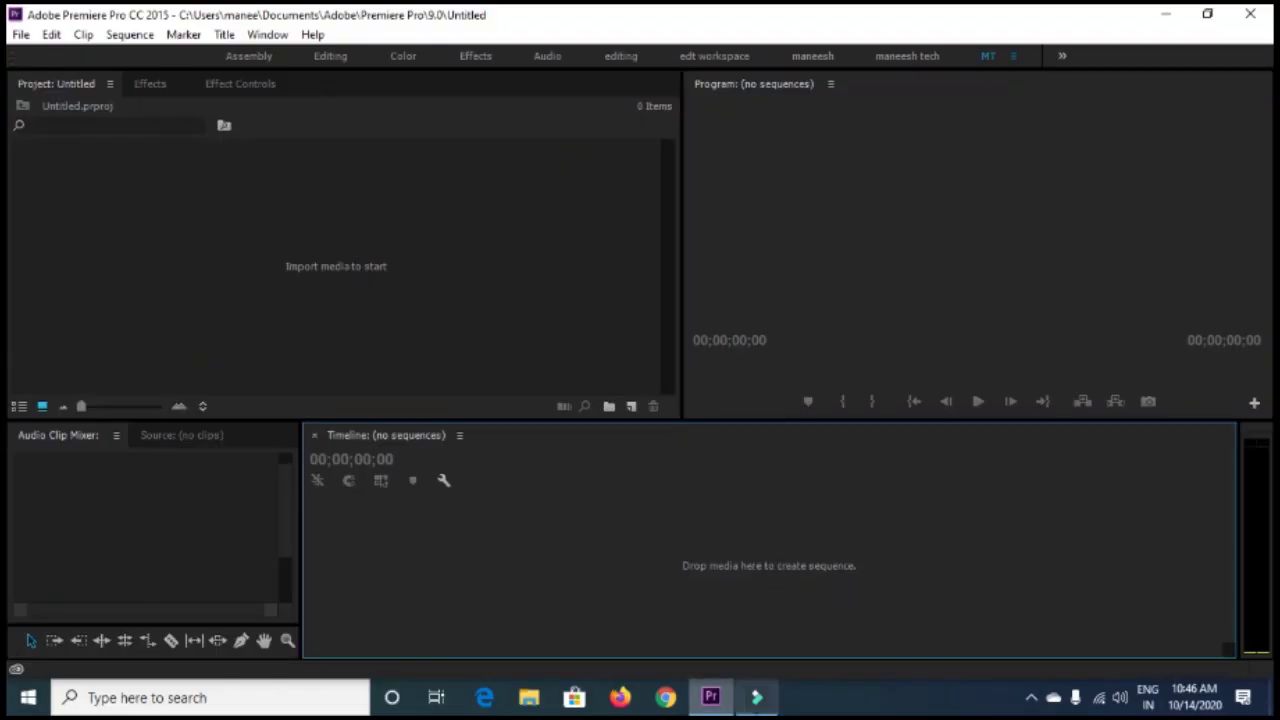
pyautogui.click(712, 698)
pyautogui.click(712, 698)
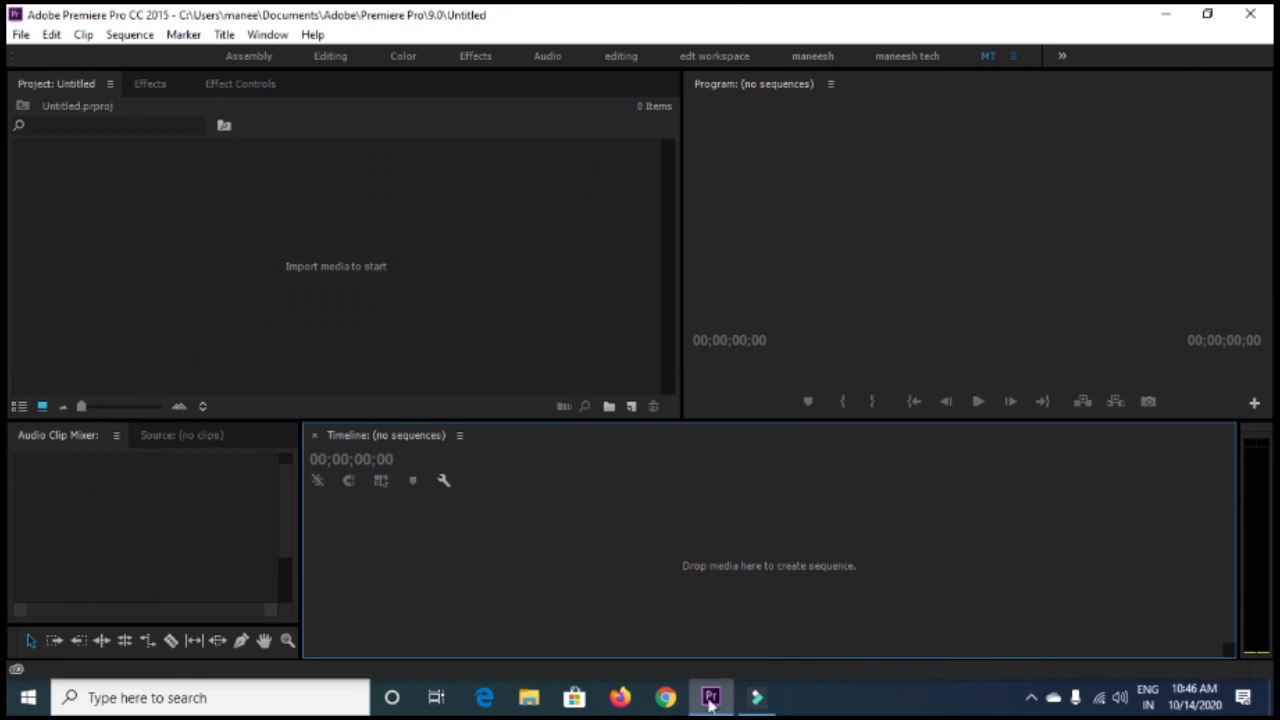
pyautogui.click(757, 697)
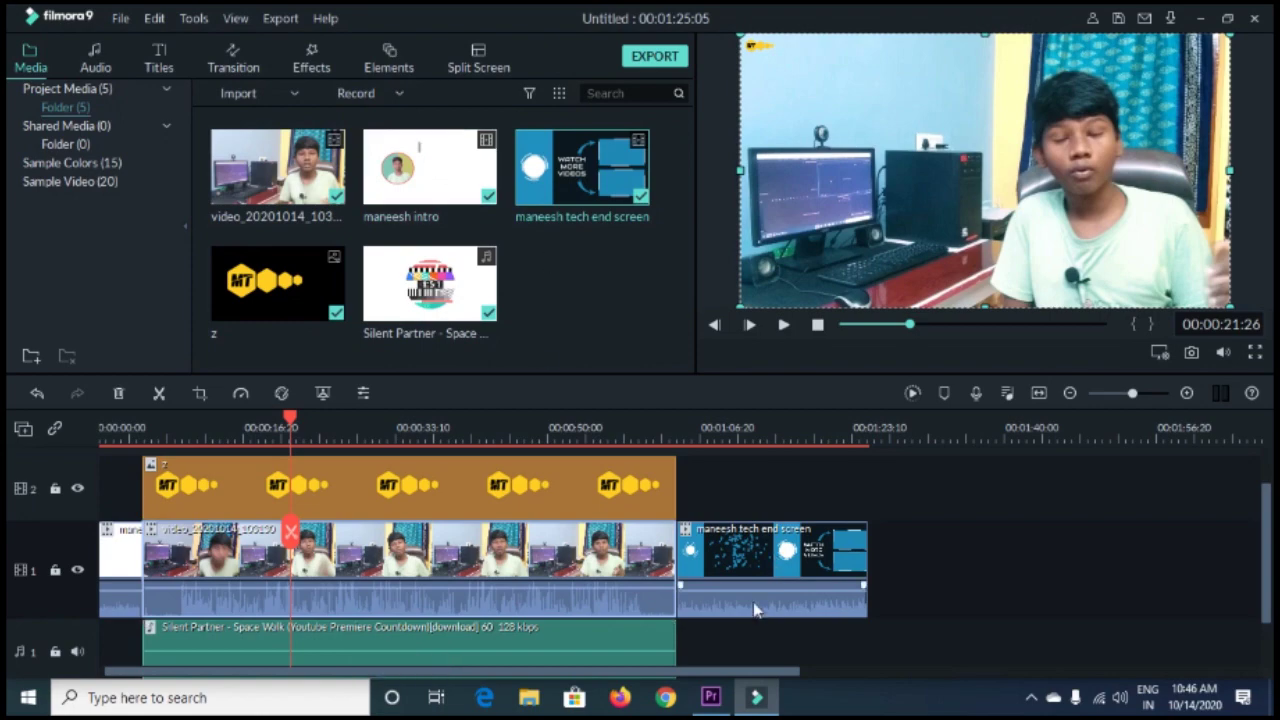
pyautogui.click(716, 698)
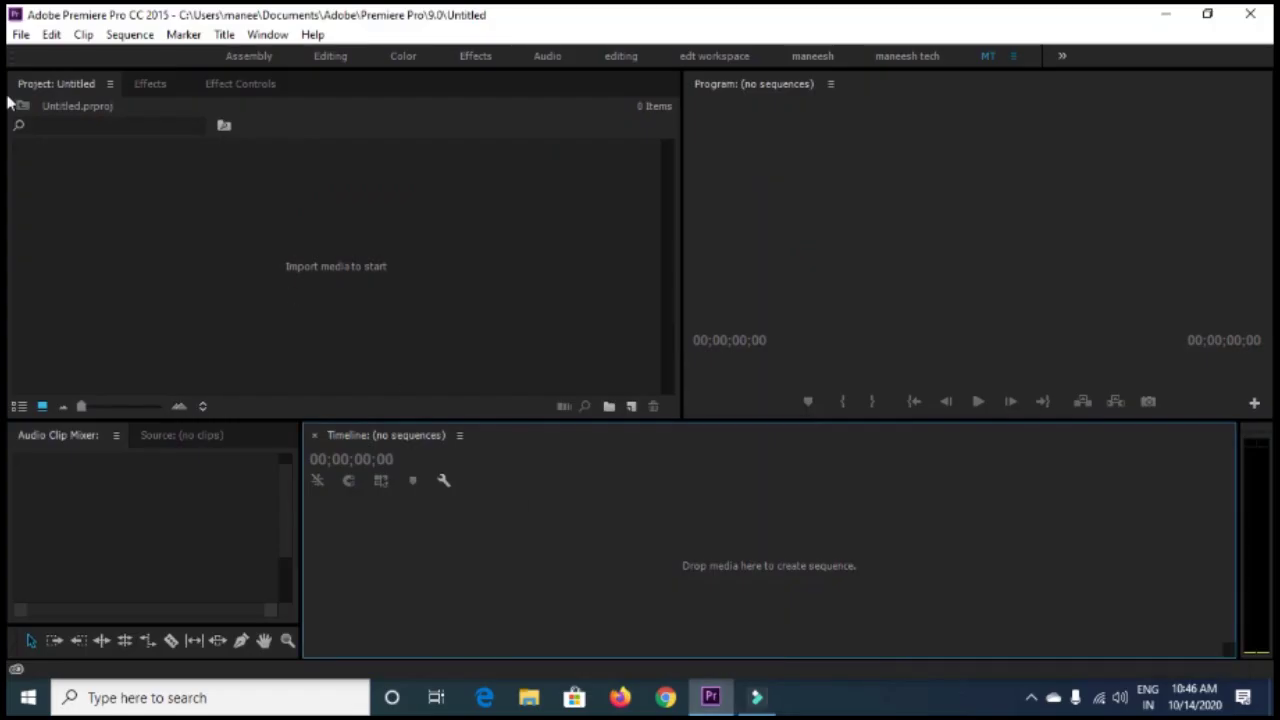
pyautogui.click(138, 289)
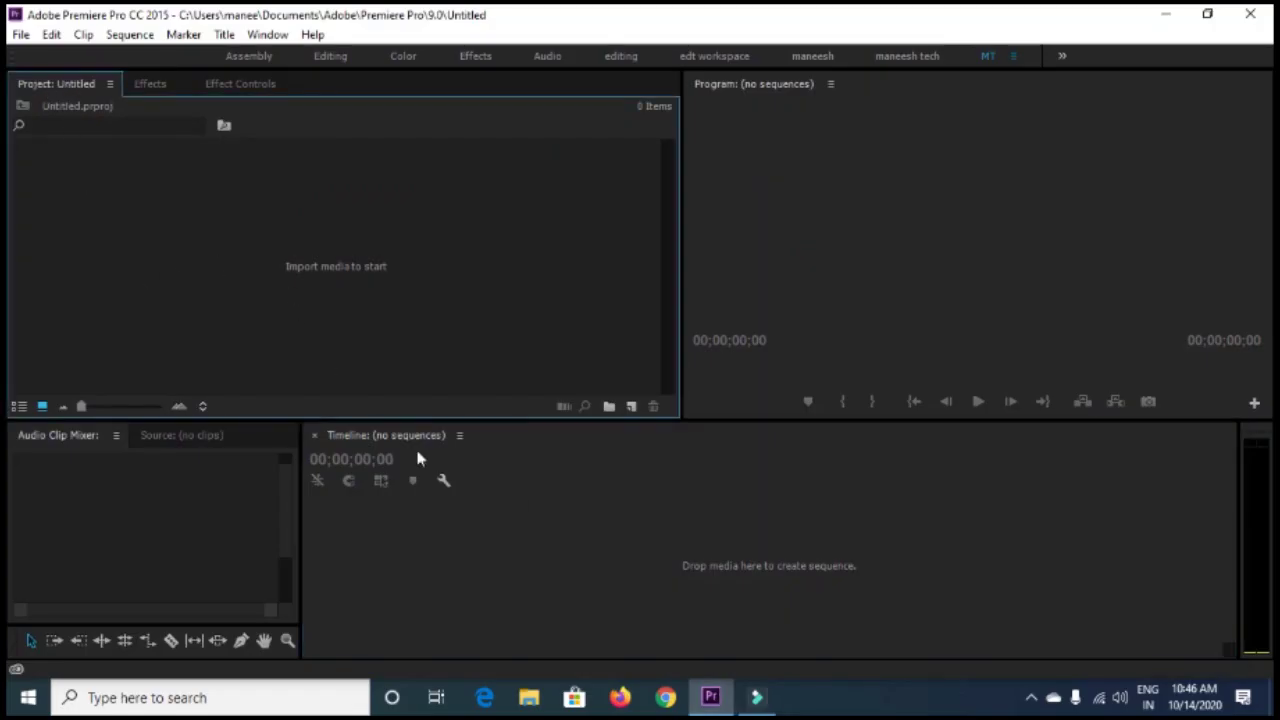
pyautogui.click(146, 85)
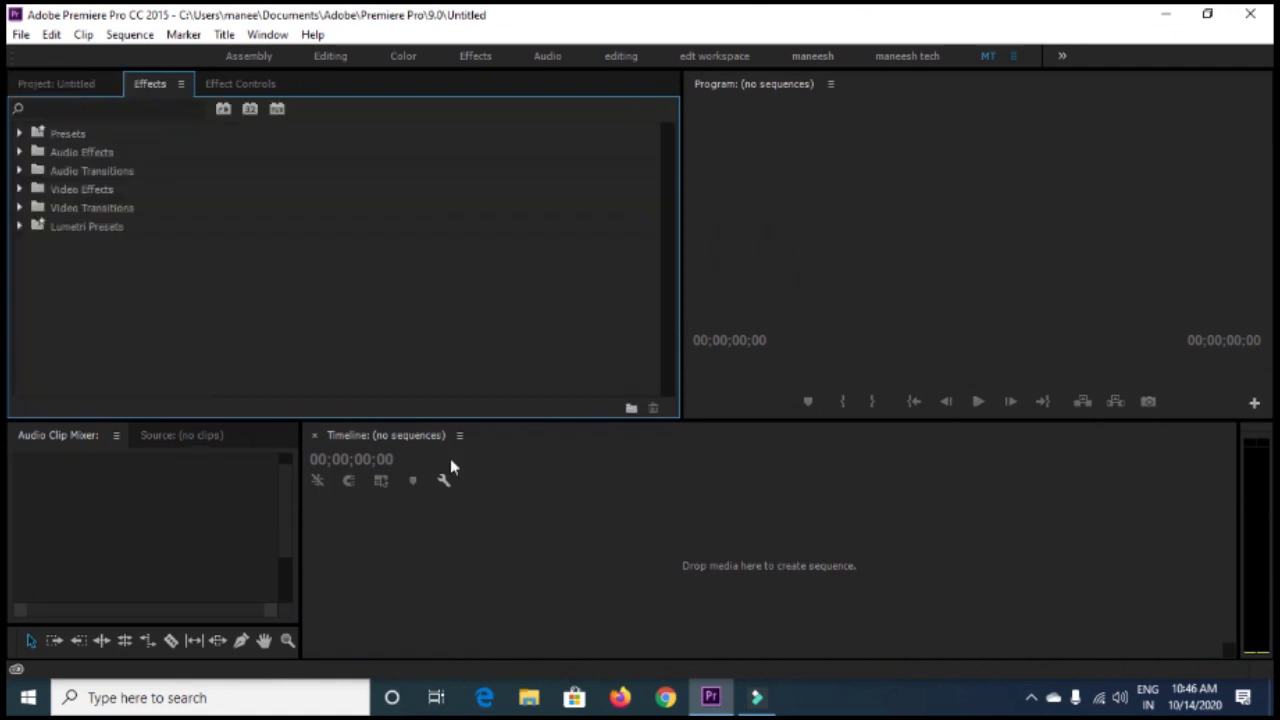
pyautogui.click(757, 698)
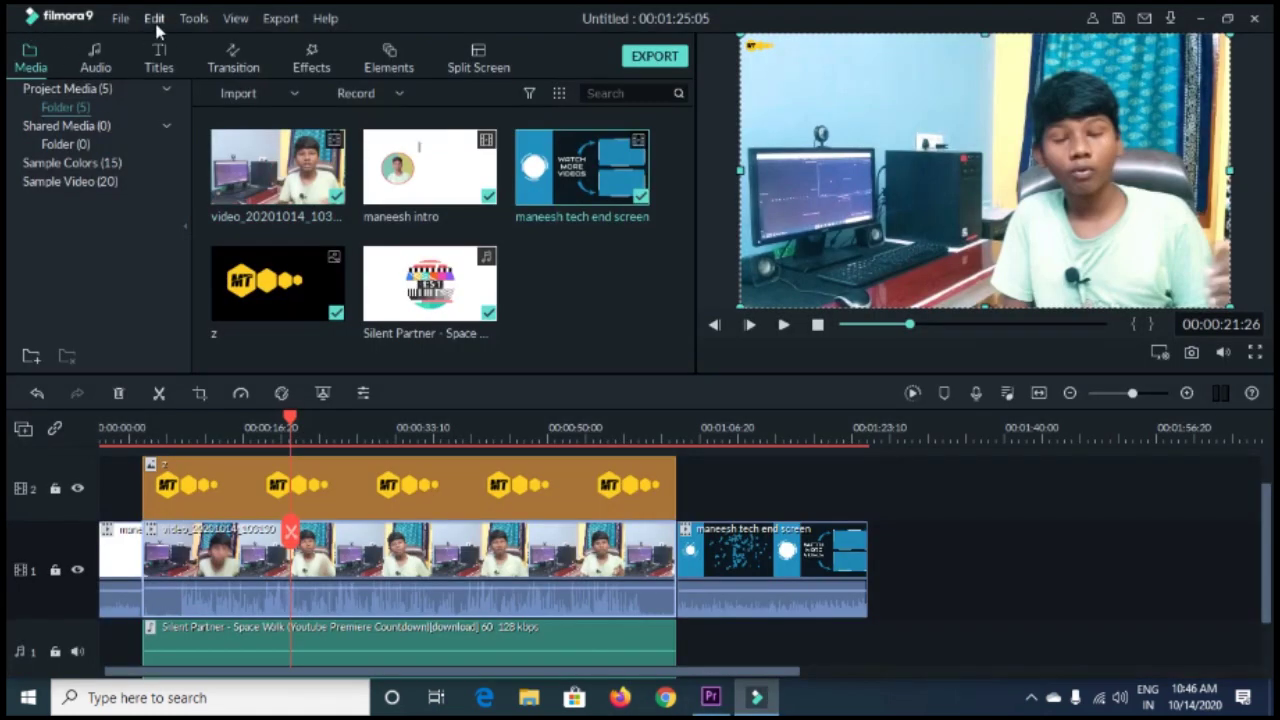
# Step: Browse Filmora9's Transitions and Effects libraries, then return to Media and bring Premiere Pro forward
pyautogui.click(238, 64)
pyautogui.click(309, 58)
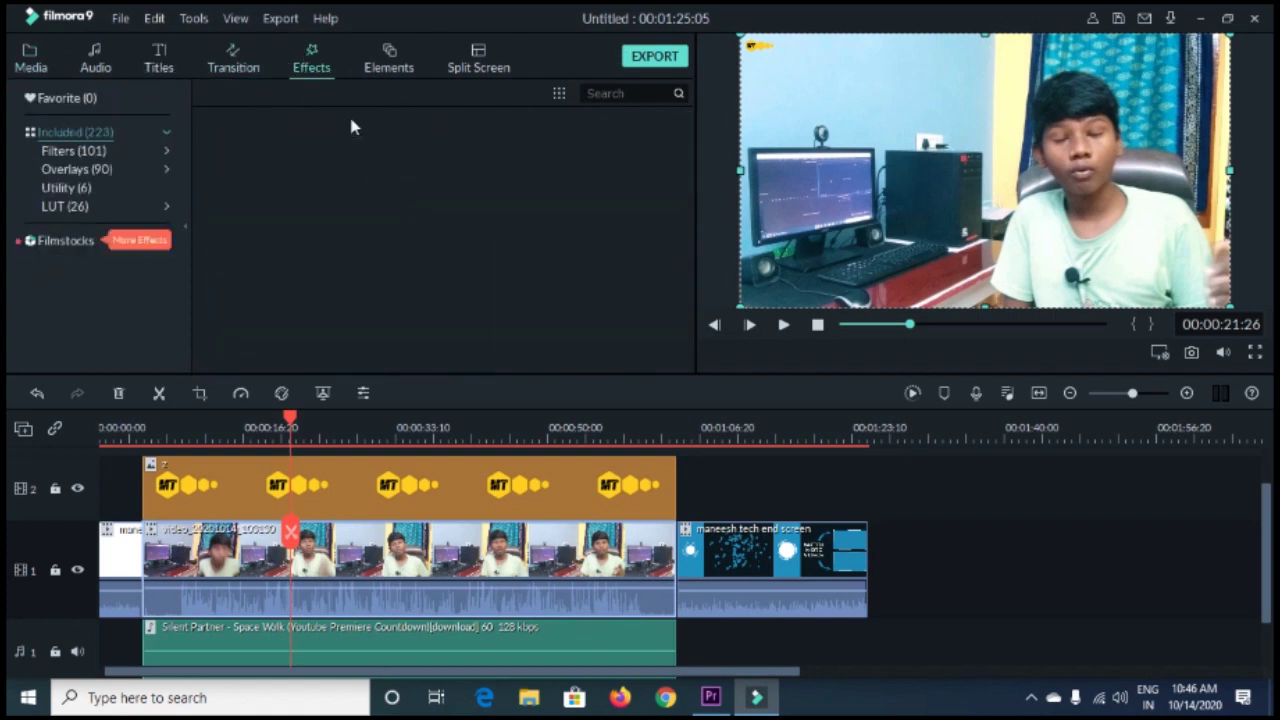
pyautogui.scroll(-10, 436, 186)
pyautogui.scroll(-10, 436, 186)
pyautogui.scroll(-10, 458, 173)
pyautogui.scroll(-10, 466, 235)
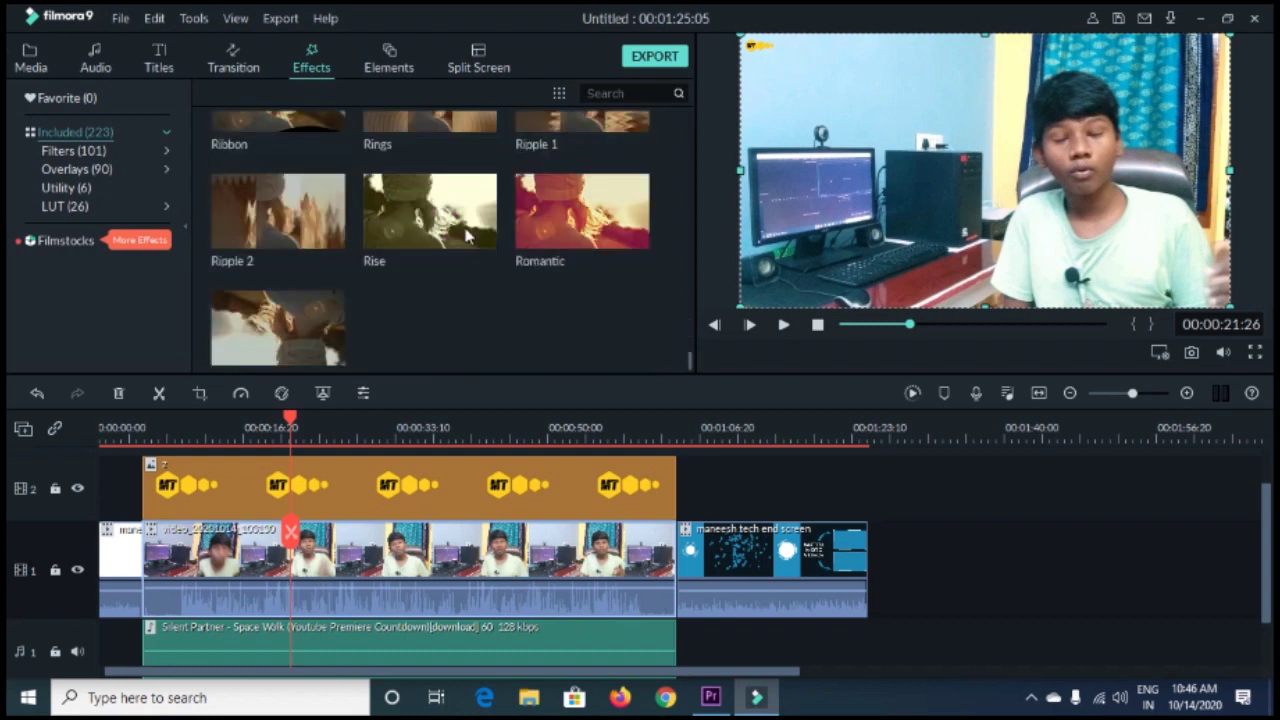
pyautogui.scroll(-5, 466, 235)
pyautogui.scroll(-10, 430, 220)
pyautogui.scroll(-10, 400, 205)
pyautogui.scroll(-10, 415, 200)
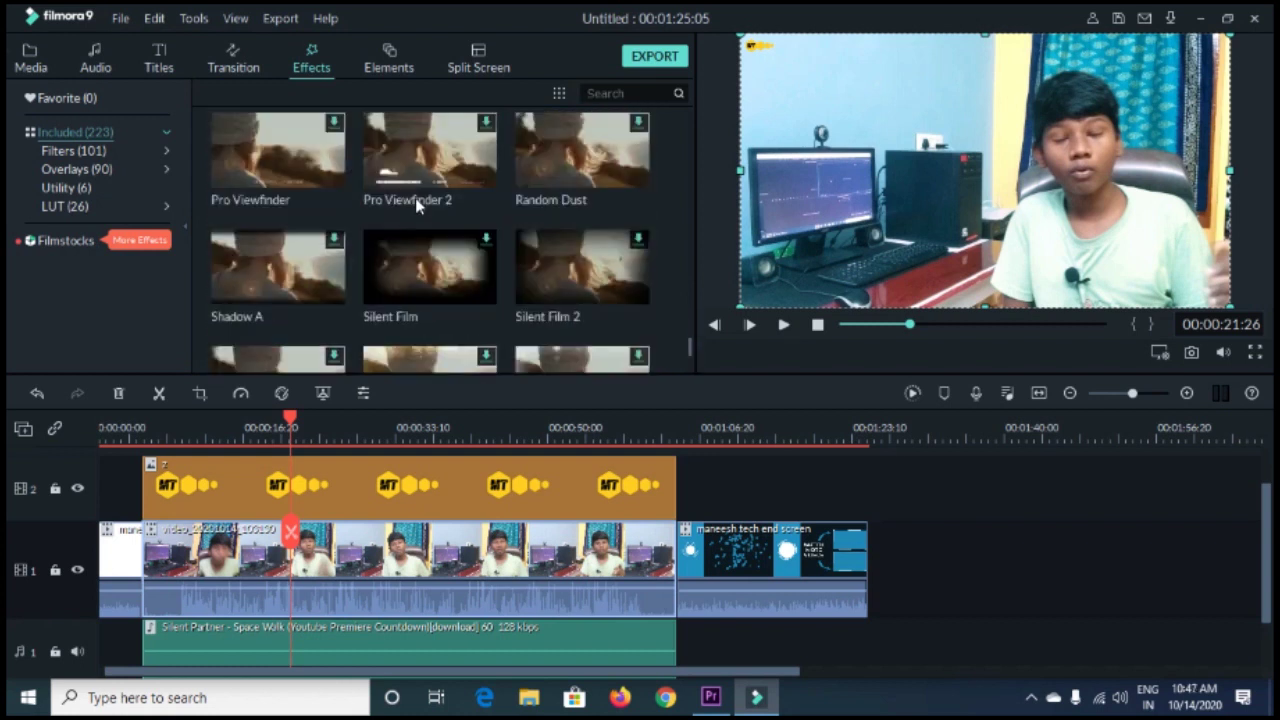
pyautogui.scroll(-10, 420, 210)
pyautogui.scroll(-10, 480, 240)
pyautogui.scroll(-10, 558, 266)
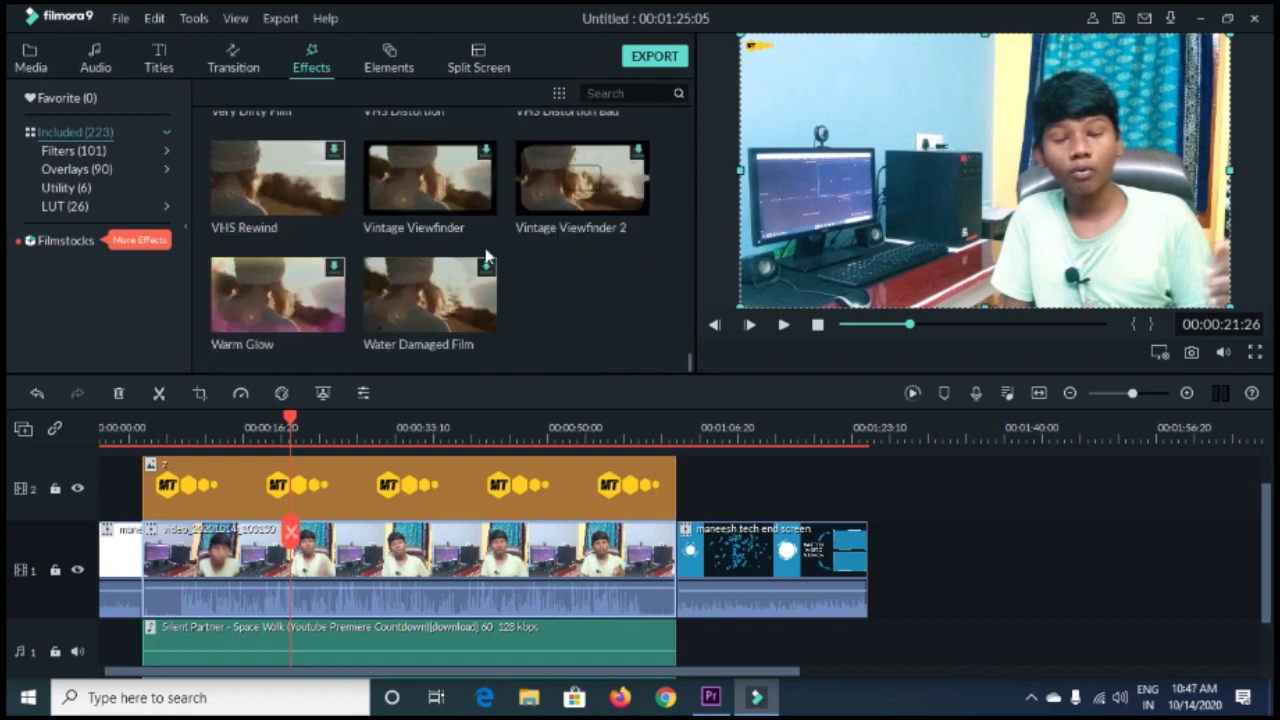
pyautogui.scroll(10, 487, 258)
pyautogui.click(28, 60)
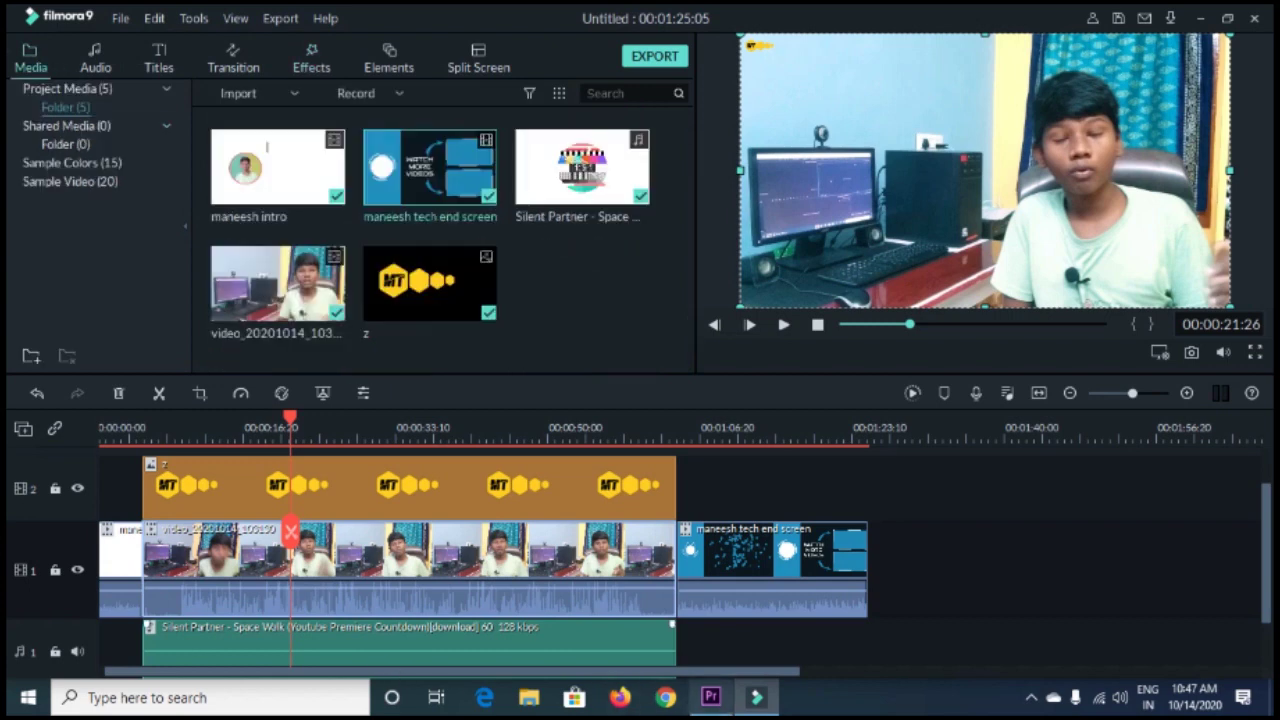
pyautogui.click(711, 697)
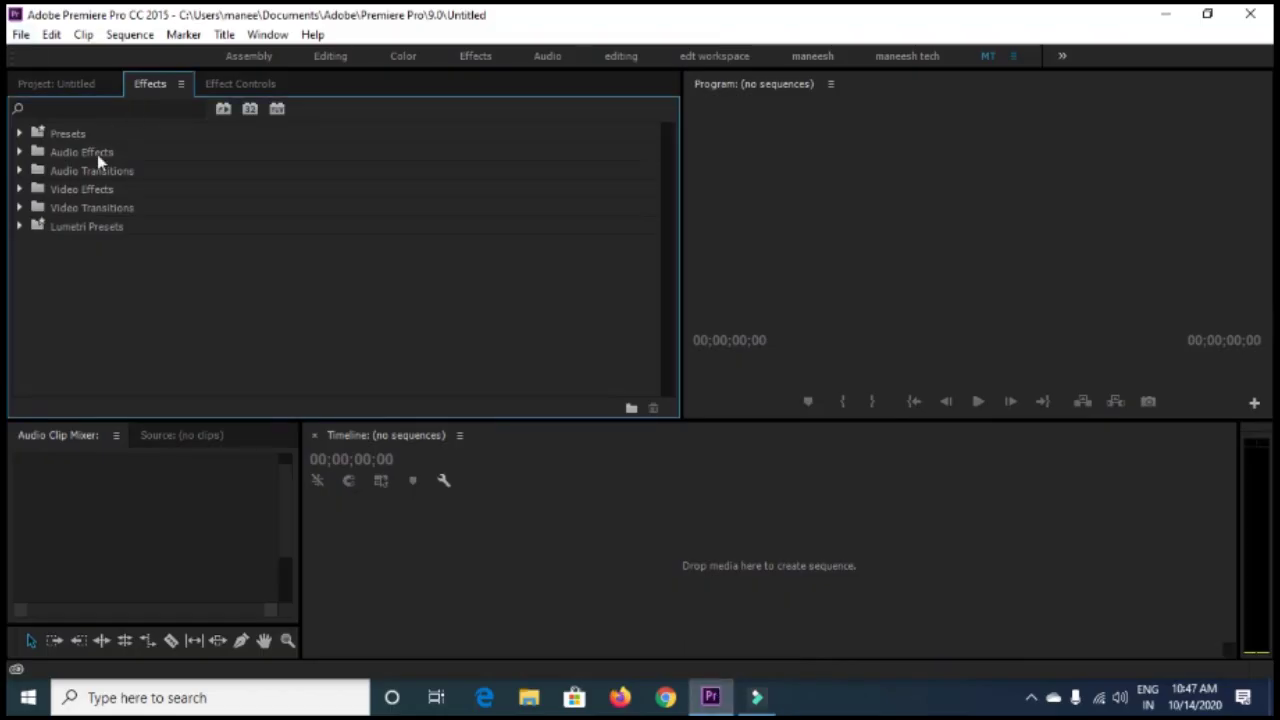
# Step: Expand Lumetri Presets in the Effects panel to list the Cinematic presets
pyautogui.click(20, 210)
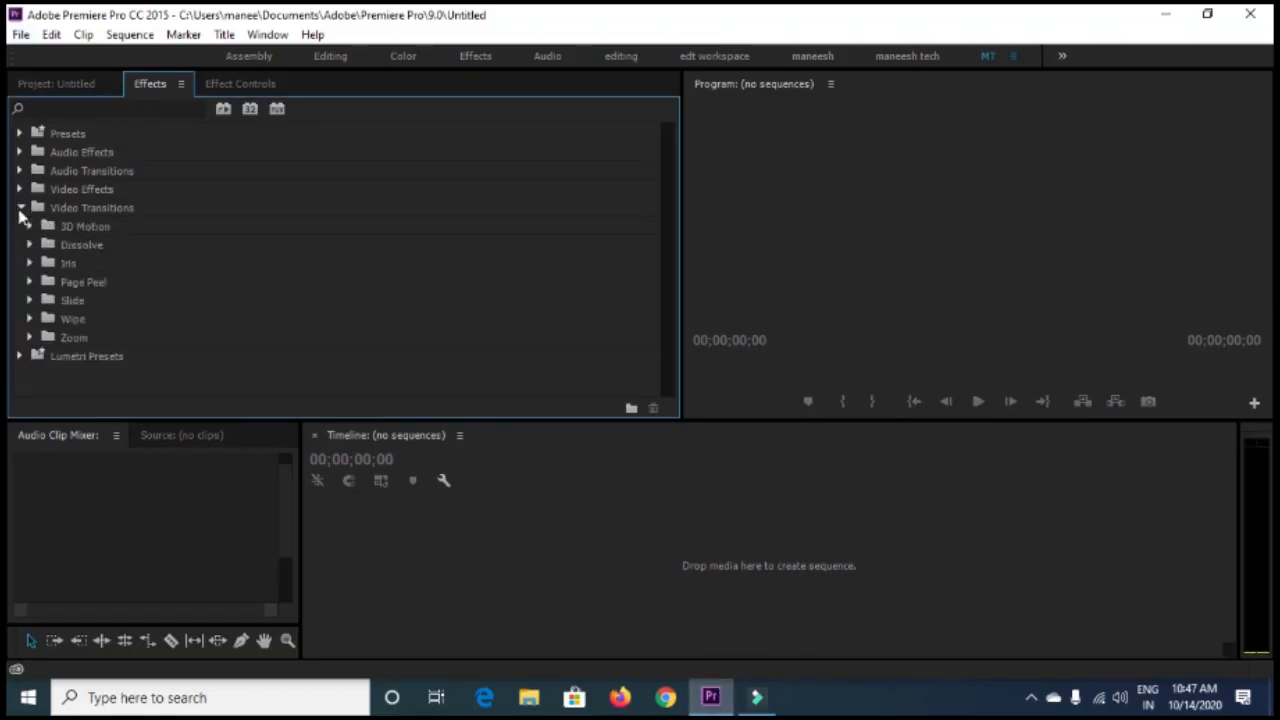
pyautogui.click(20, 208)
pyautogui.click(22, 227)
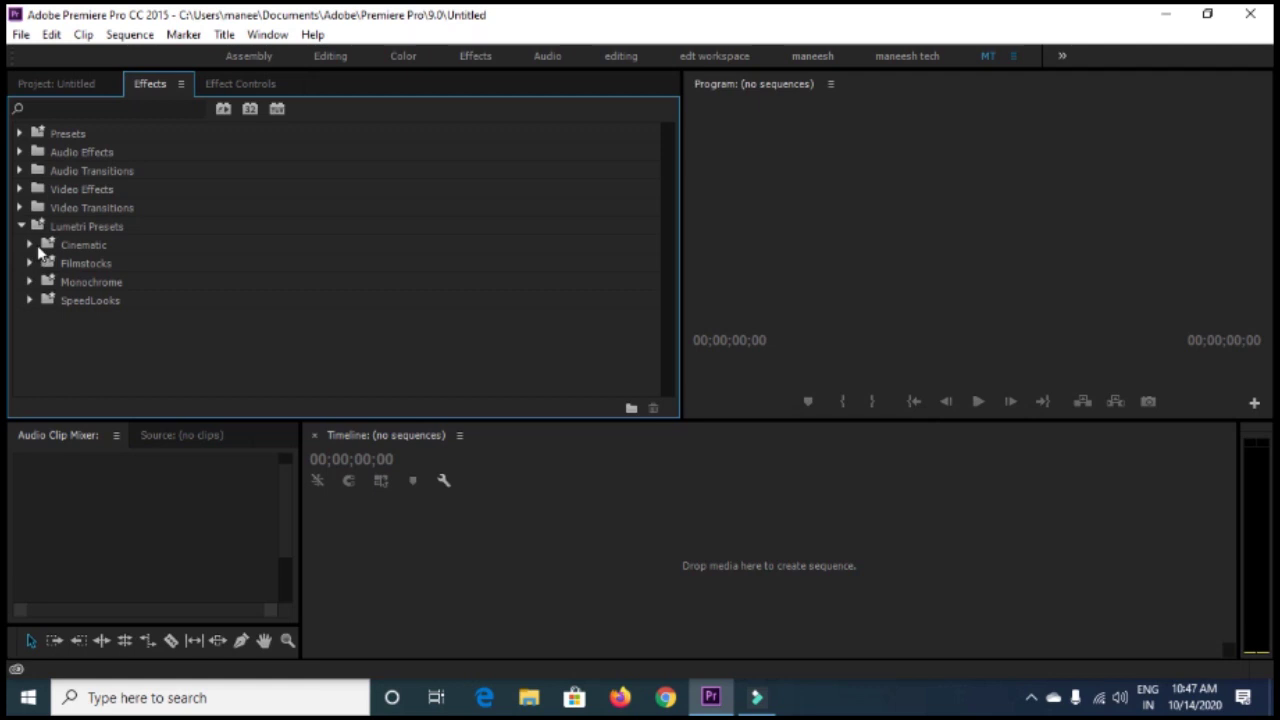
pyautogui.click(31, 246)
pyautogui.click(31, 246)
pyautogui.click(30, 245)
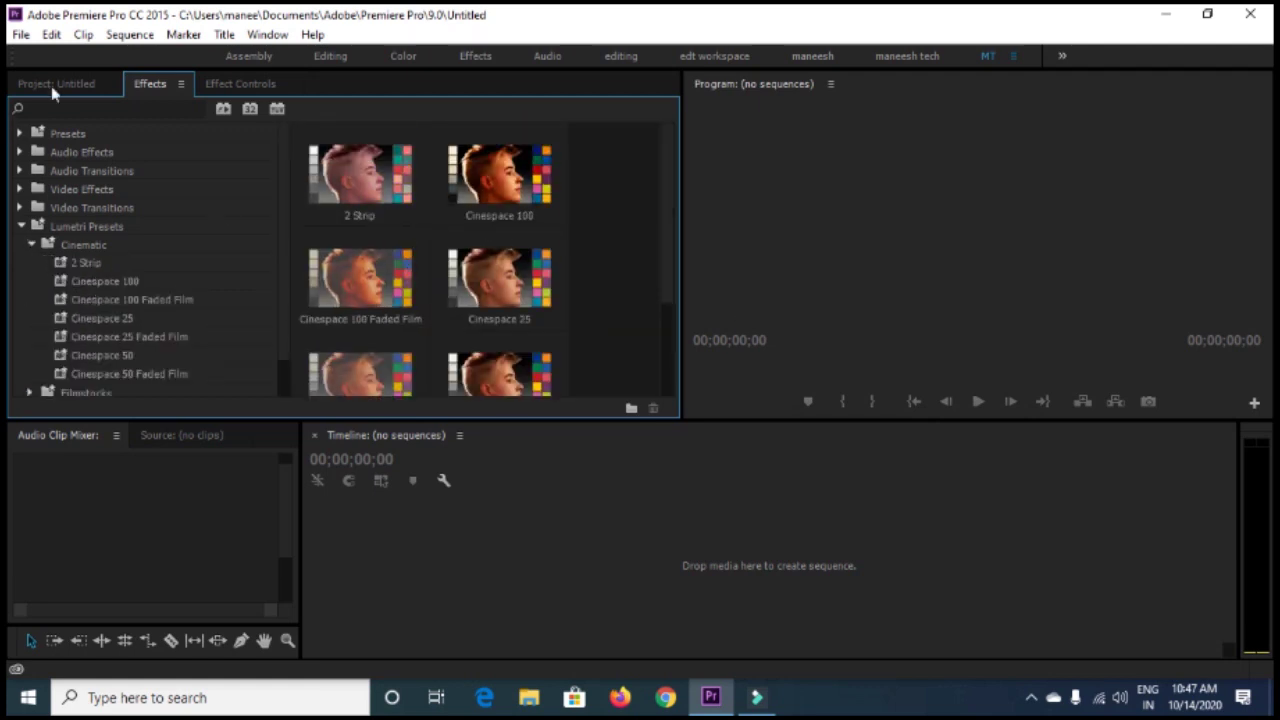
# Step: Look over the Effect Controls, Project, program monitor and audio mixer panels, then return to Filmora9
pyautogui.click(237, 88)
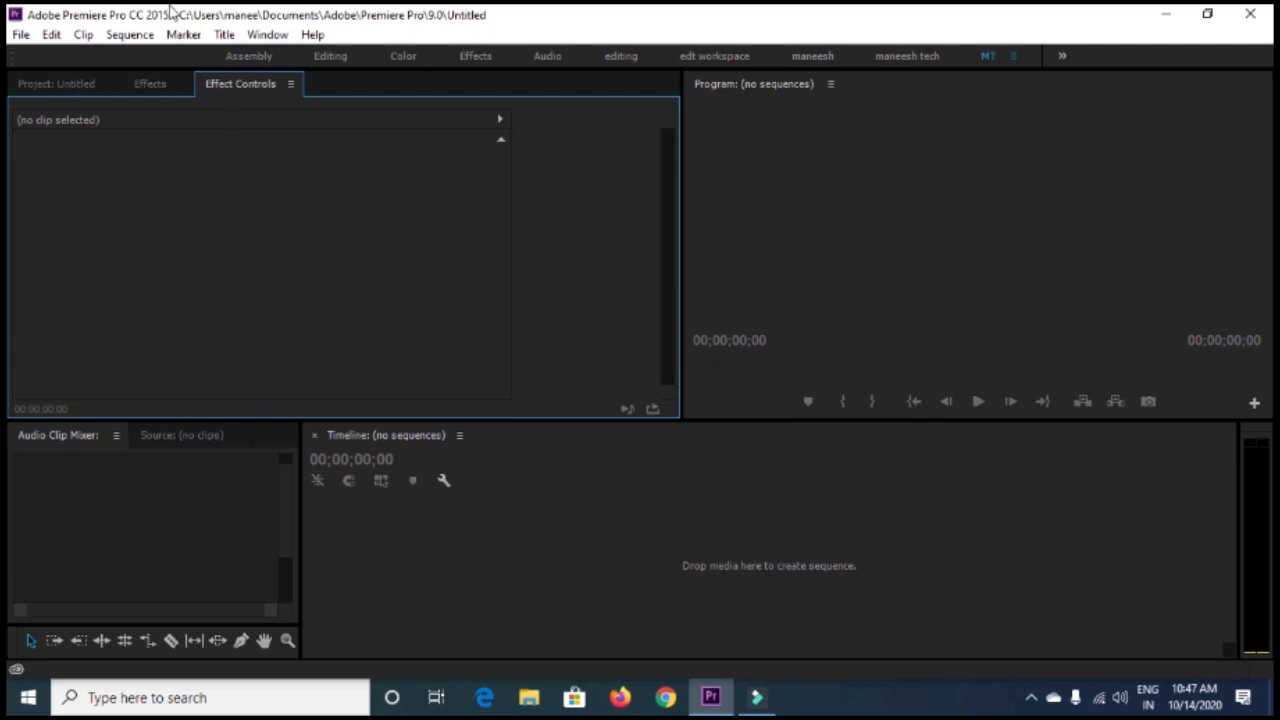
pyautogui.click(157, 86)
pyautogui.click(44, 86)
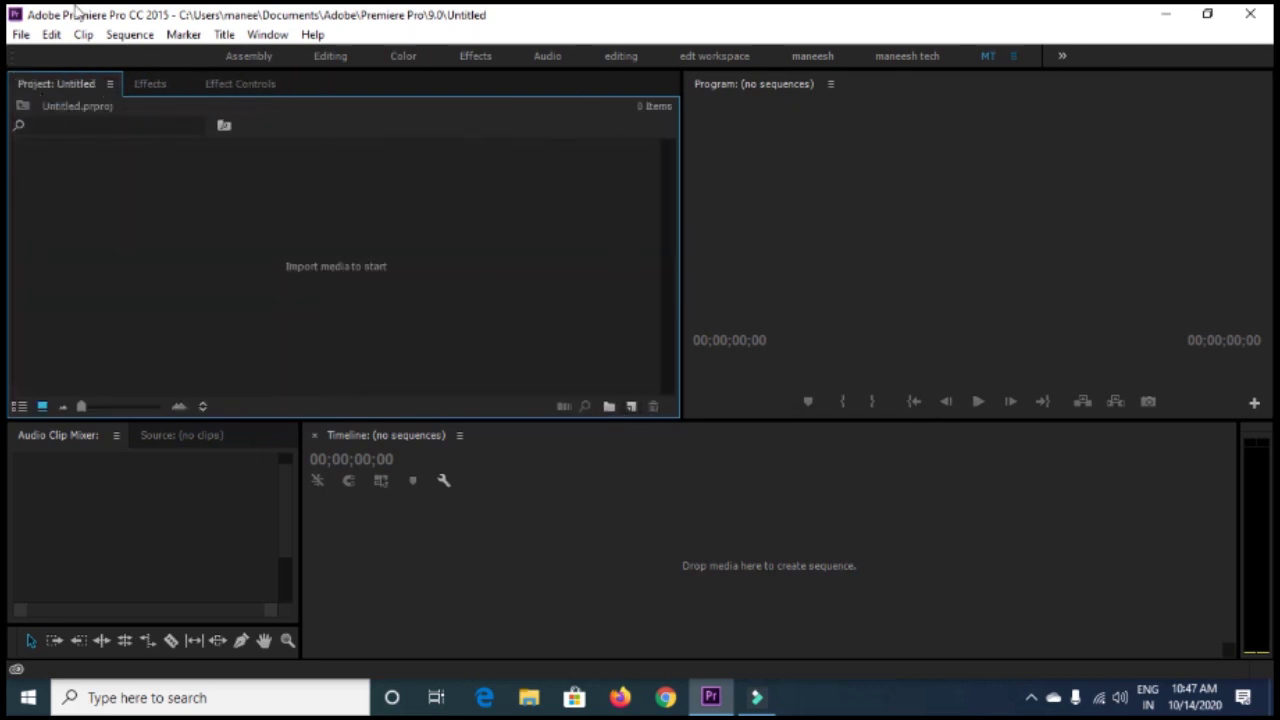
pyautogui.click(978, 251)
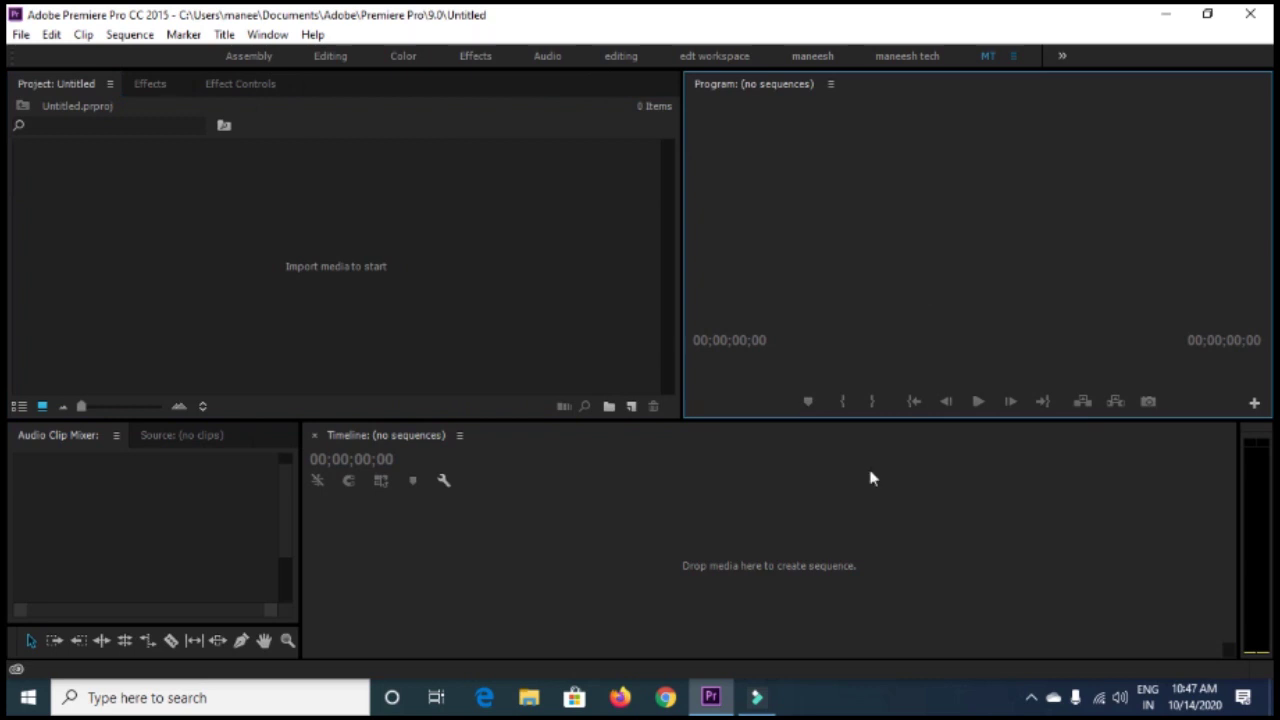
pyautogui.click(83, 517)
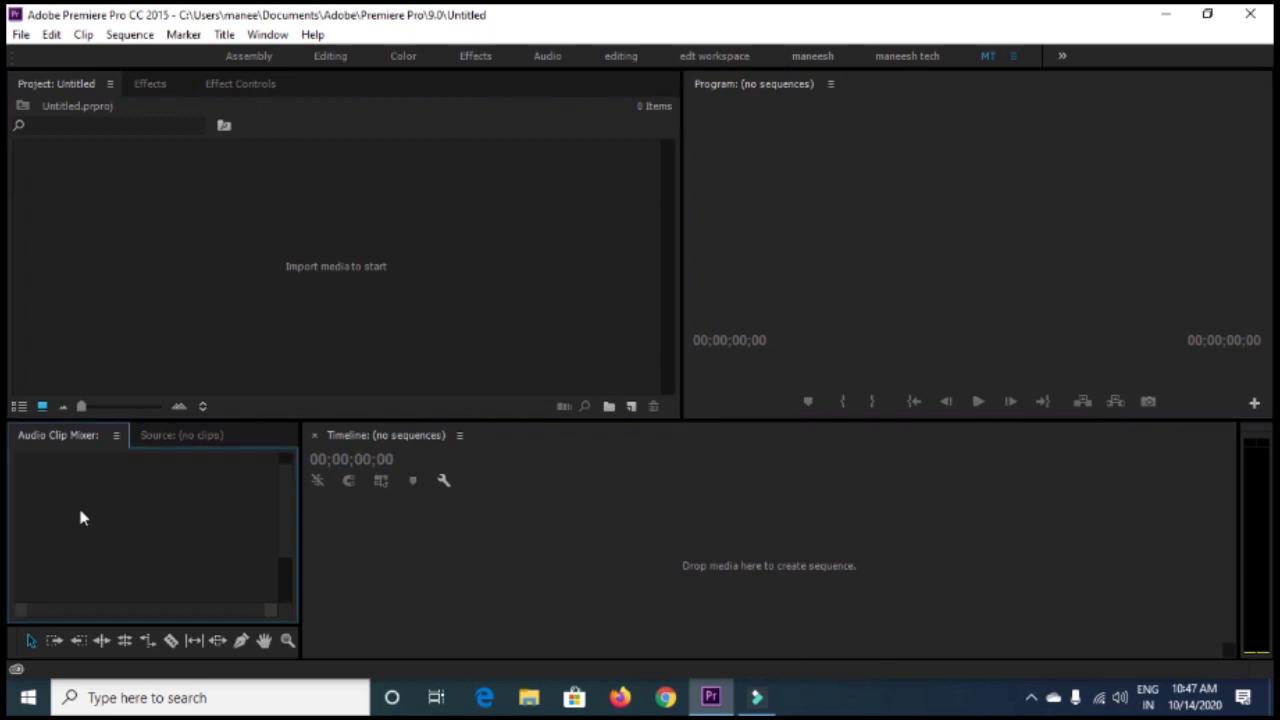
pyautogui.click(757, 697)
# Step: Check the music clip's audio properties, close them with OK, and return to Premiere Pro
pyautogui.rightClick(390, 600)
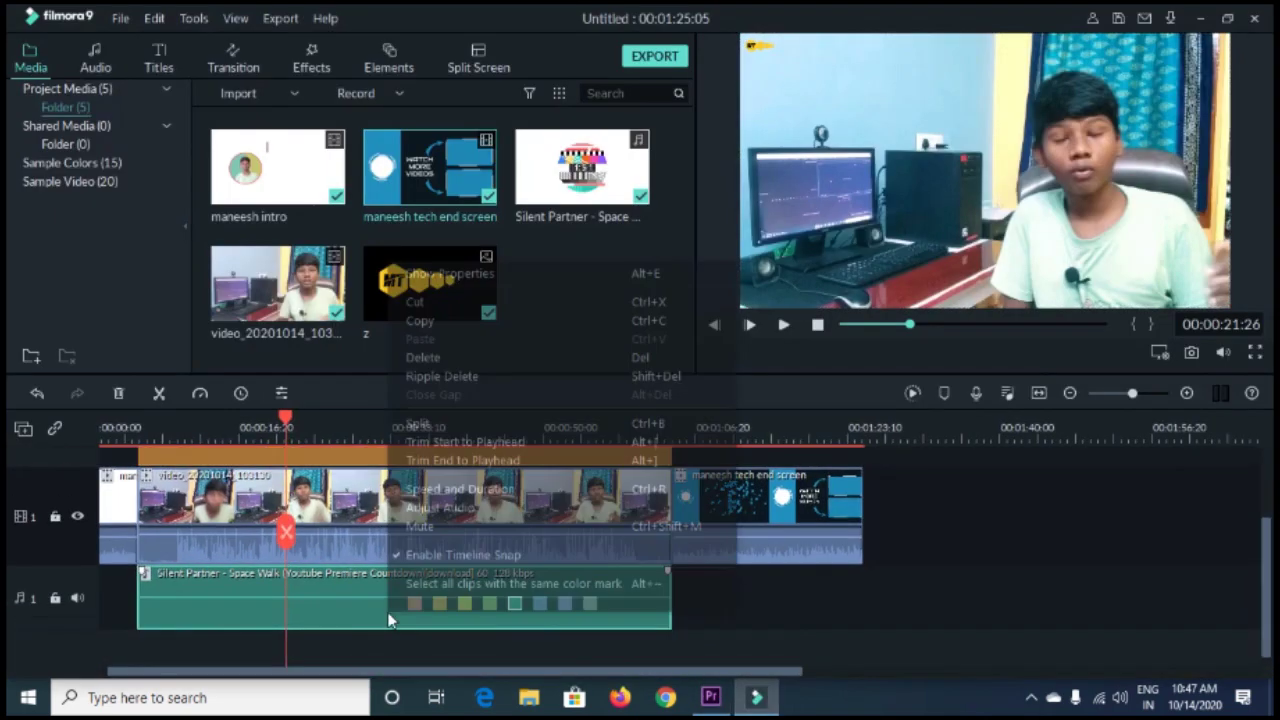
pyautogui.click(476, 287)
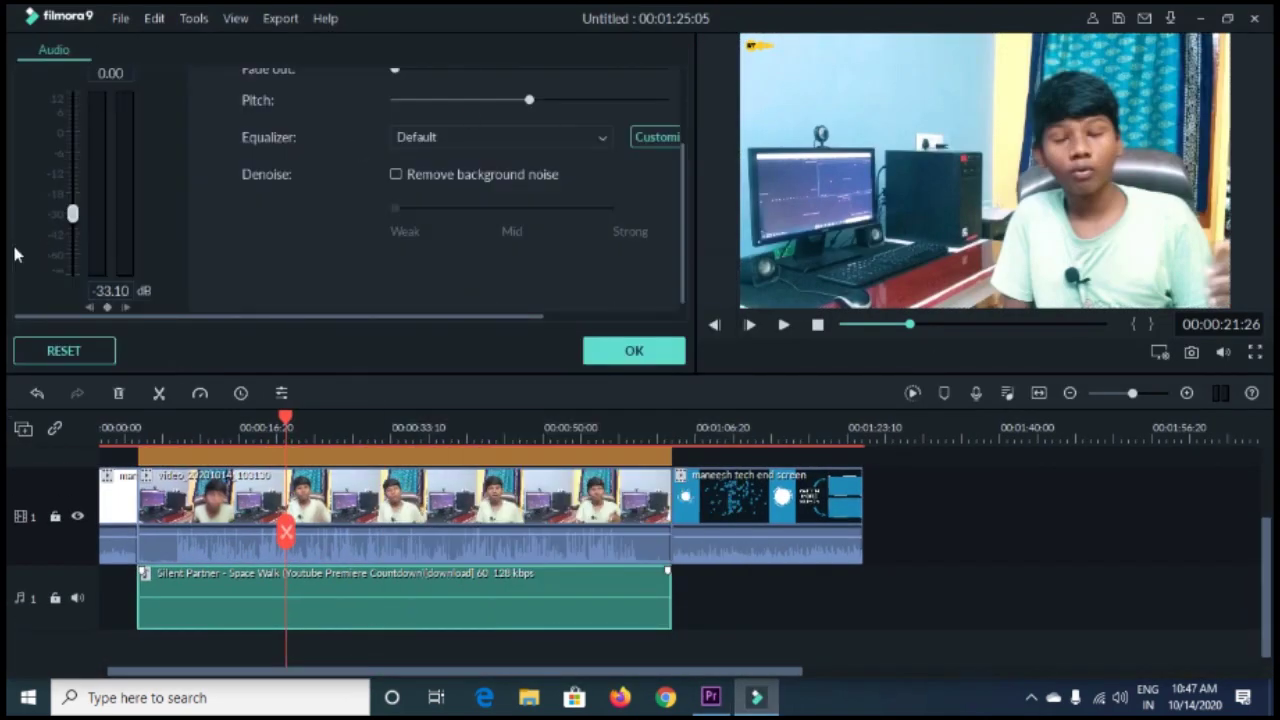
pyautogui.click(638, 351)
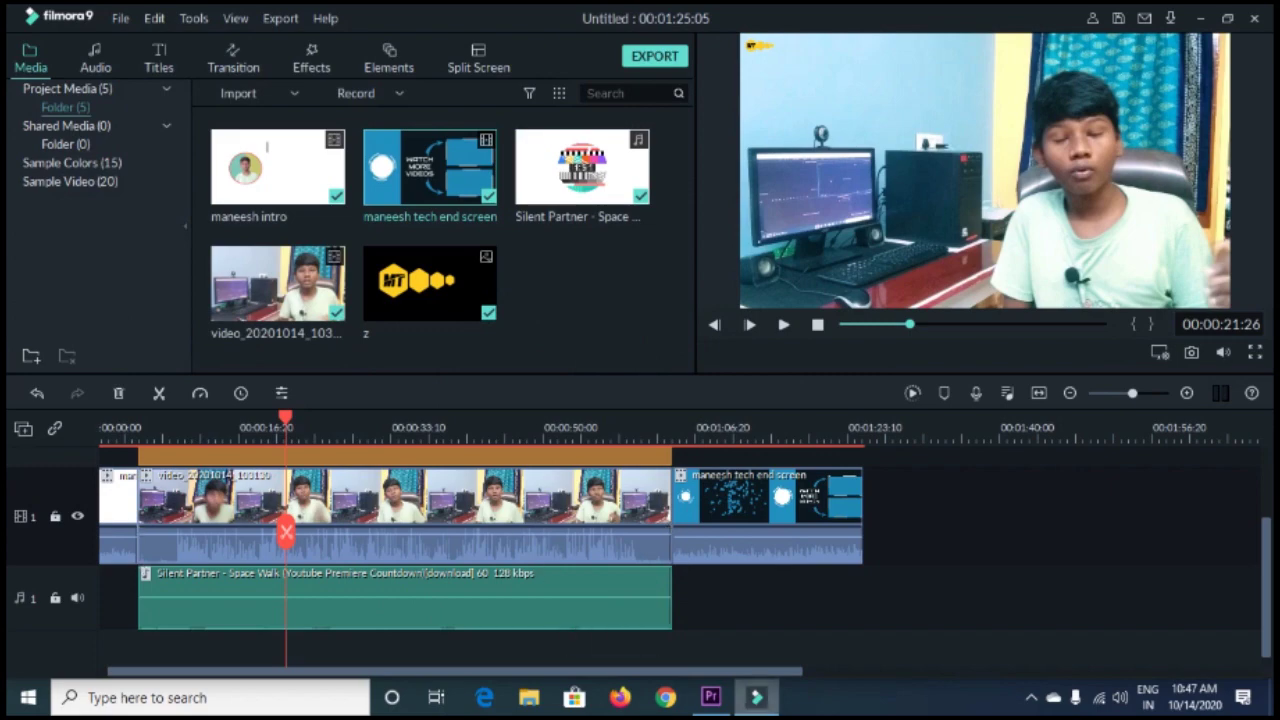
pyautogui.click(711, 697)
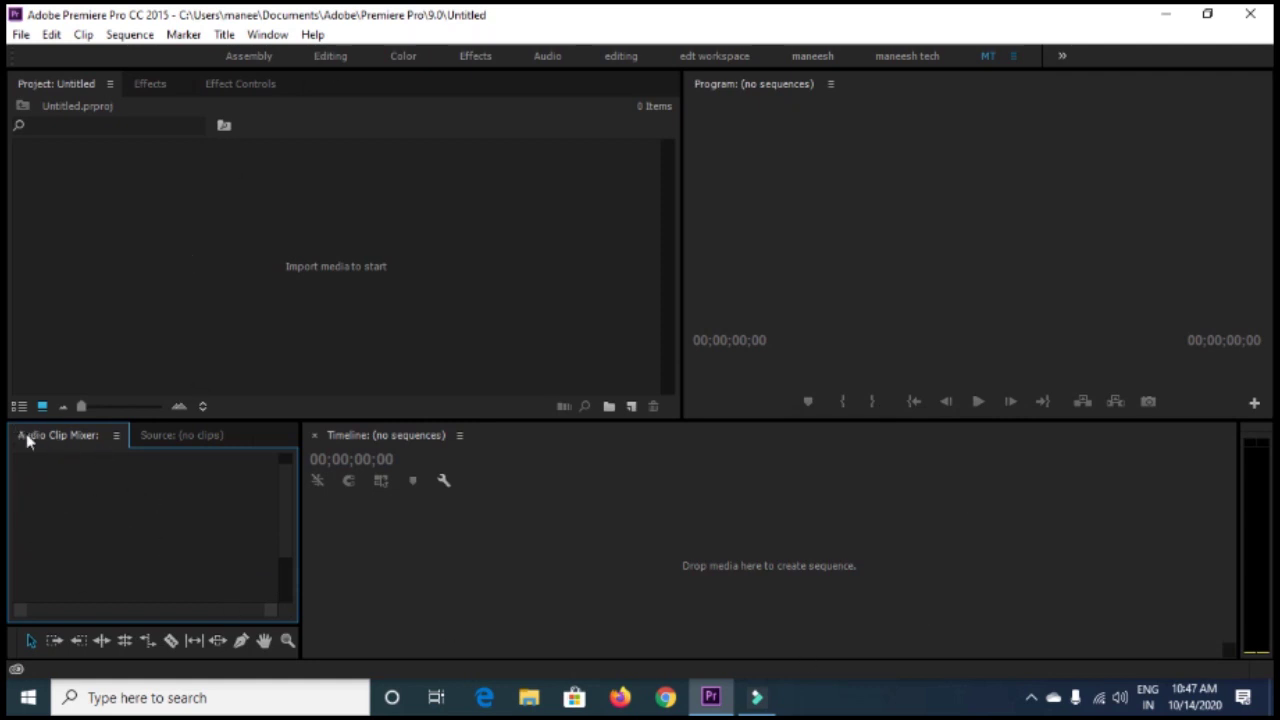
# Step: Move the Source monitor tab ahead of the Audio Clip Mixer, then return to Filmora9
pyautogui.moveTo(161, 438); pyautogui.dragTo(114, 435)
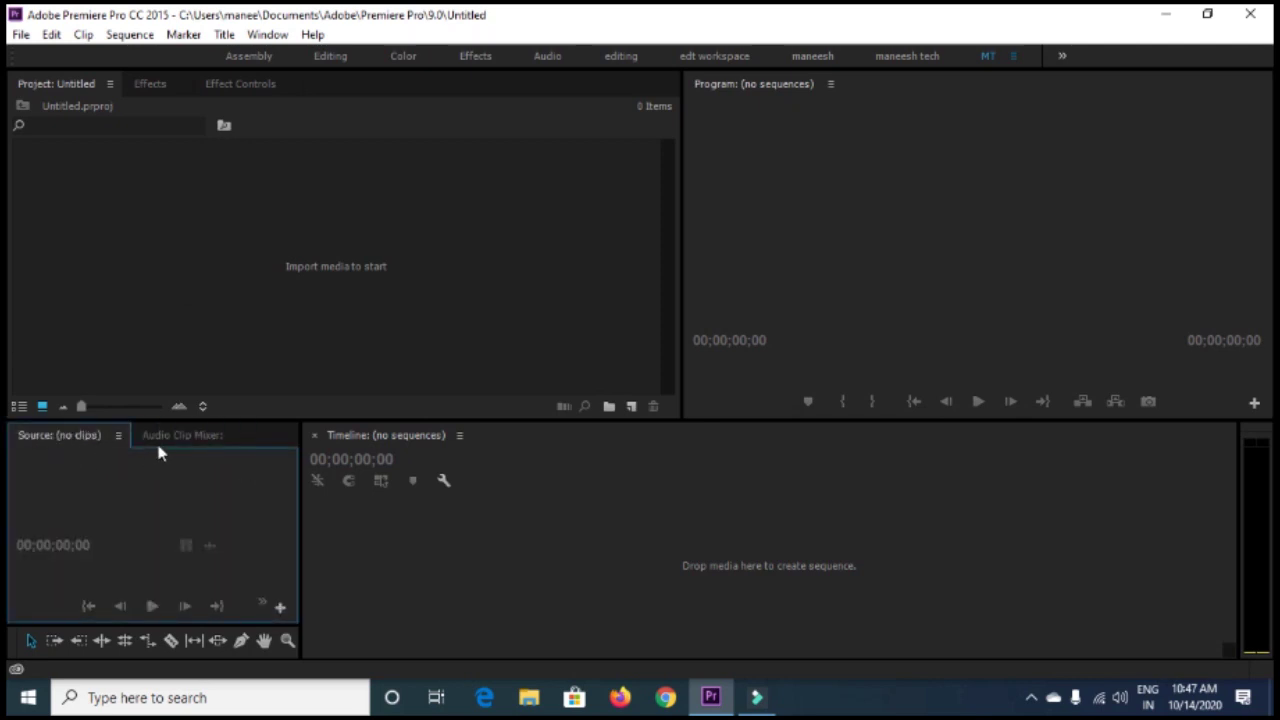
pyautogui.click(163, 437)
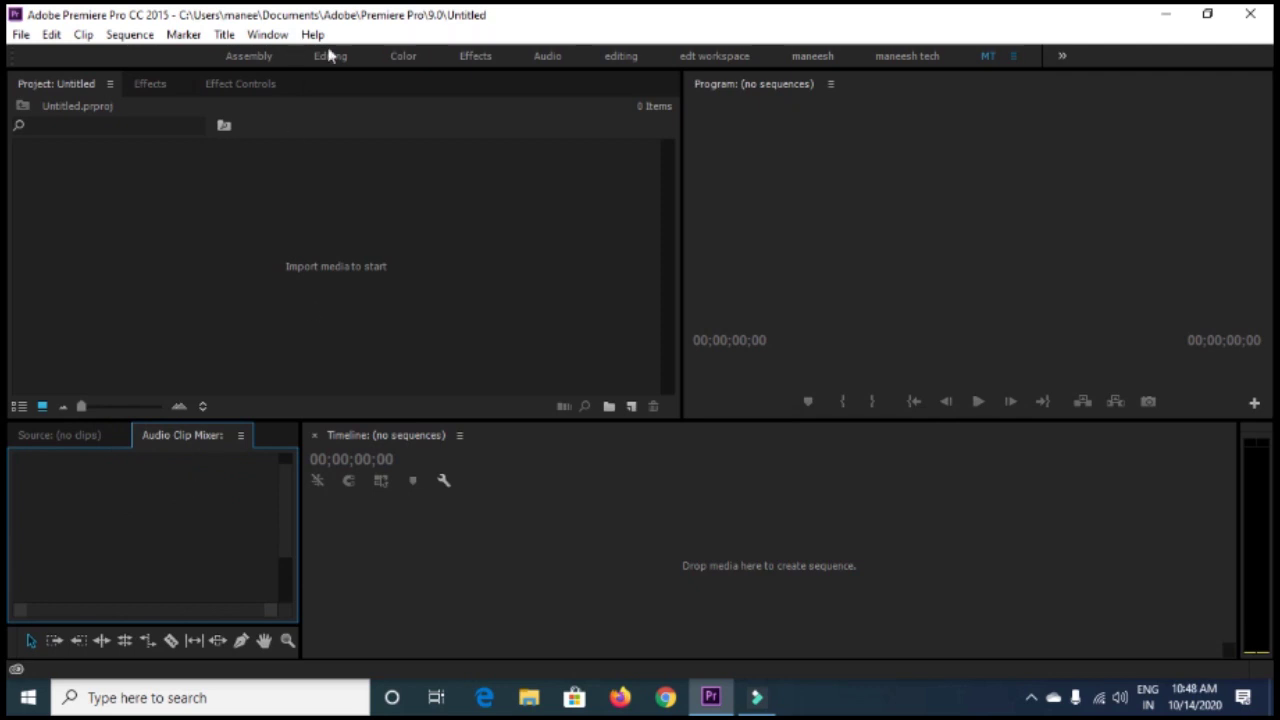
pyautogui.click(42, 437)
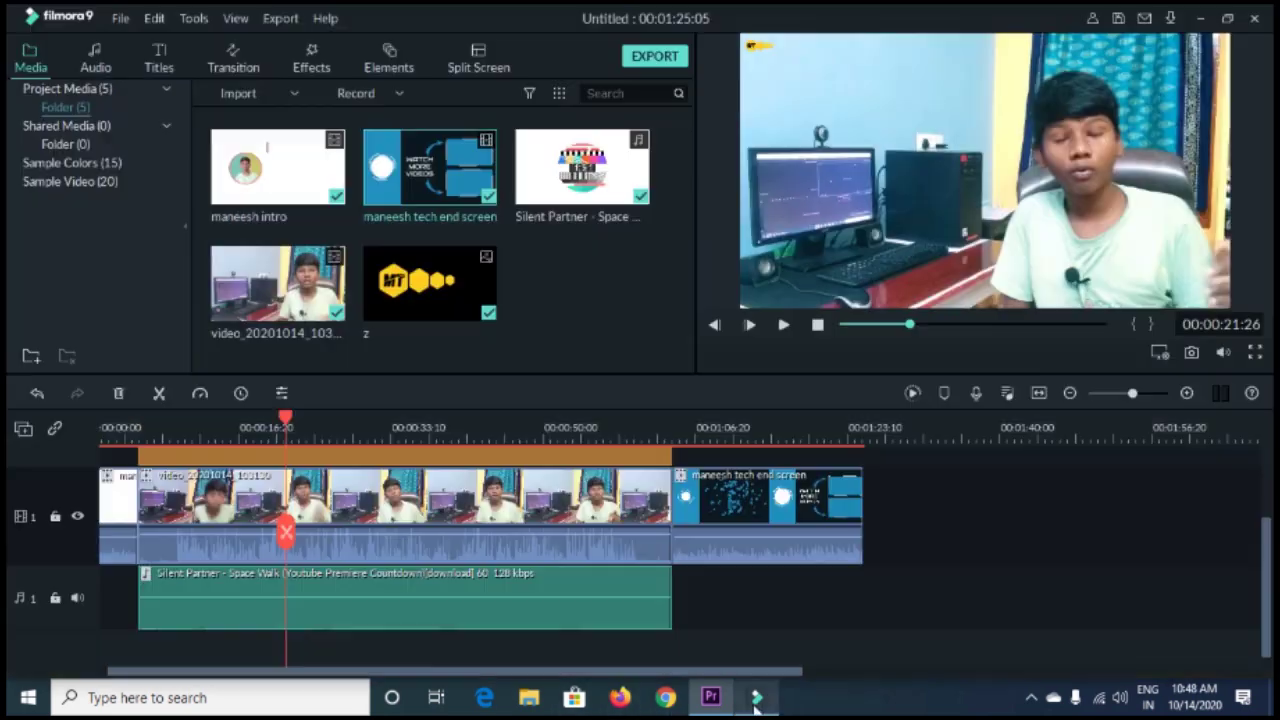
pyautogui.click(757, 697)
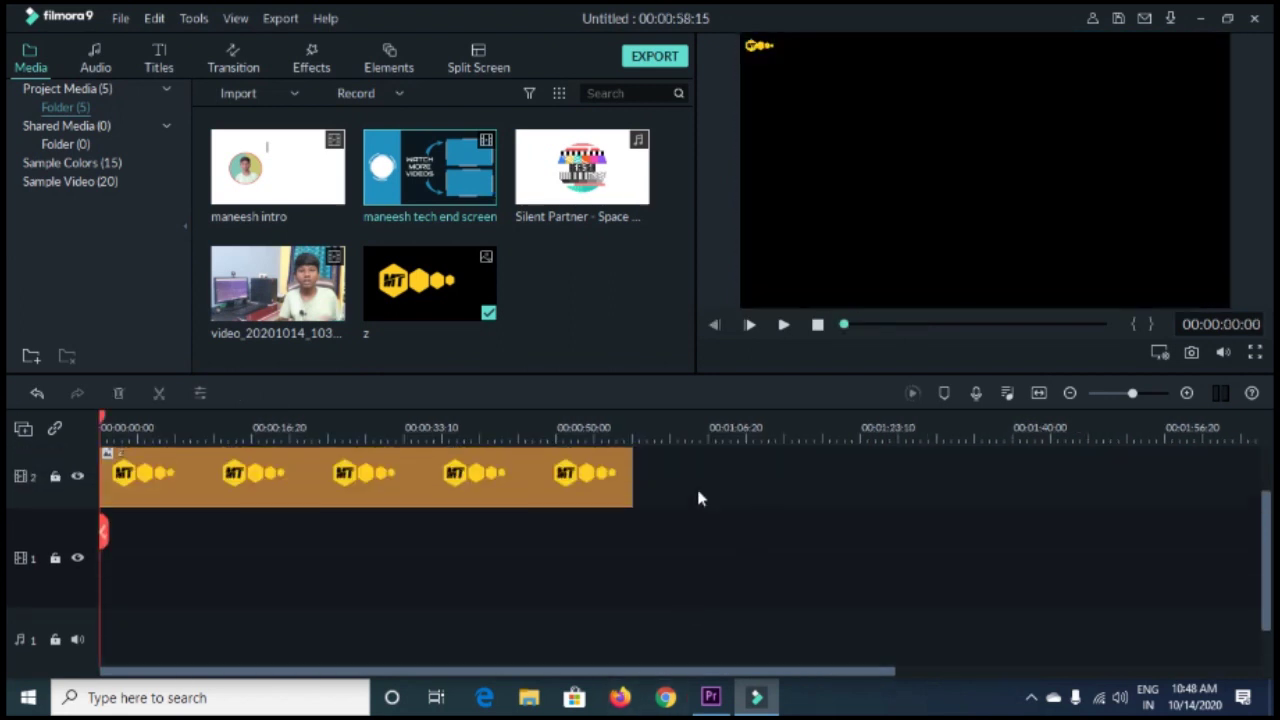
# Step: Undo the MT logo clip, then place and undo the maneesh intro clip on track 2
pyautogui.hotkey('ctrl', 'z')
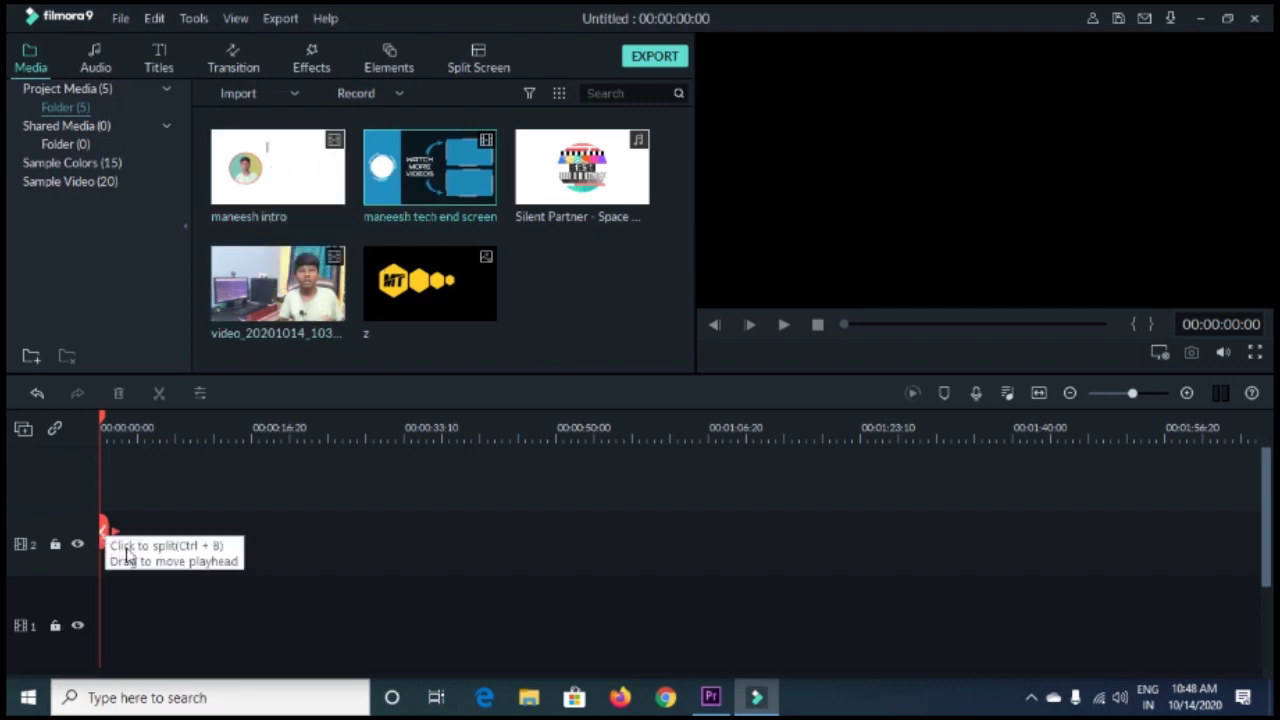
pyautogui.moveTo(278, 166); pyautogui.dragTo(222, 558)
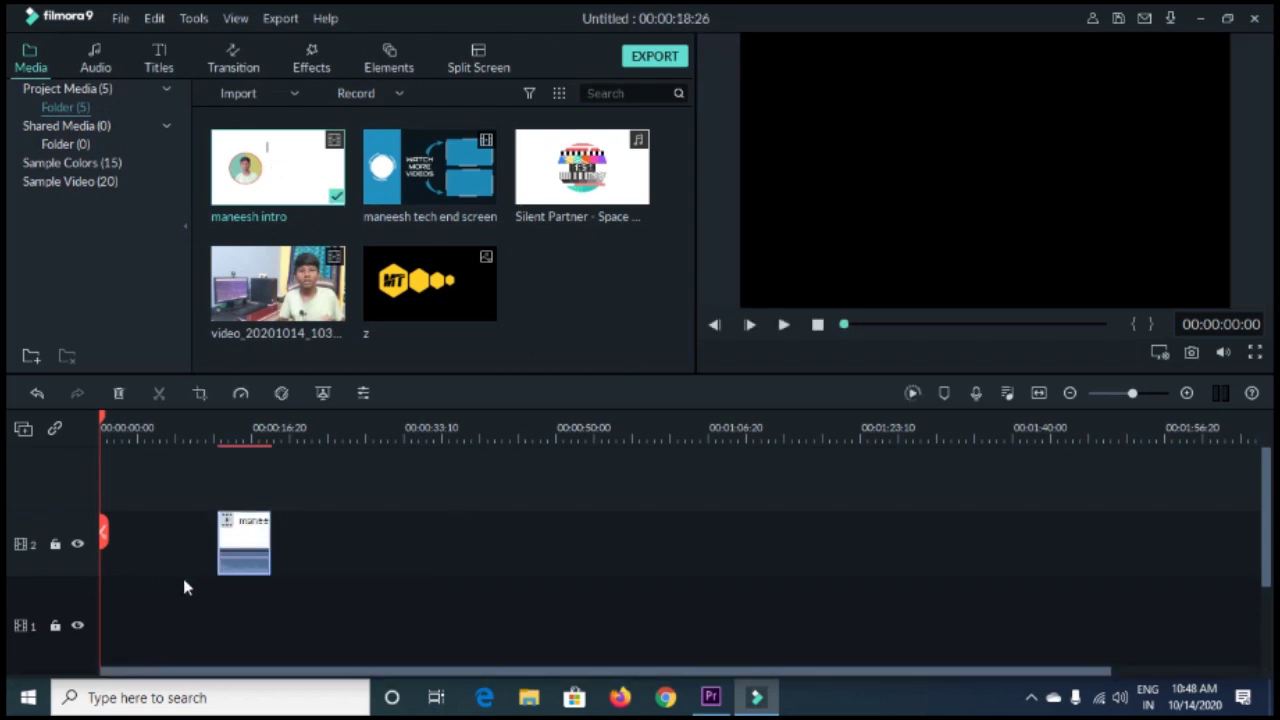
pyautogui.hotkey('ctrl', 'z')
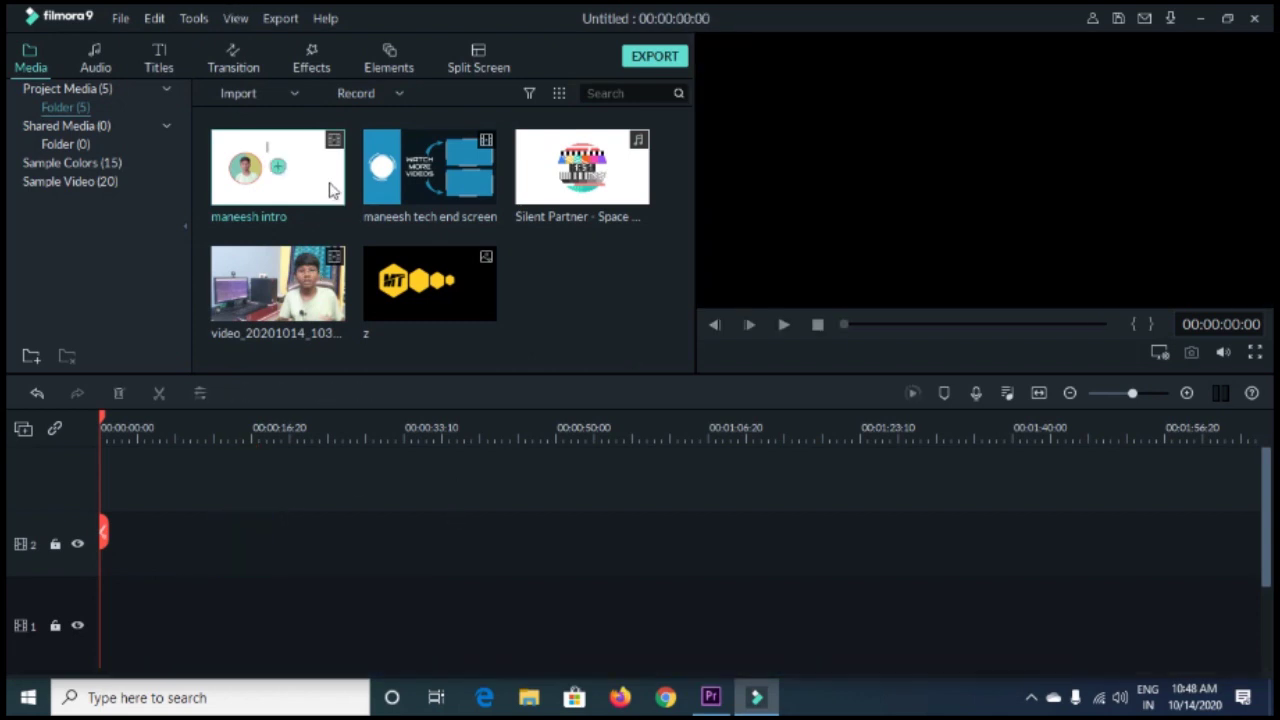
# Step: Preview the maneesh intro and maneesh tech end screen clips, then switch to Premiere Pro
pyautogui.doubleClick(332, 190)
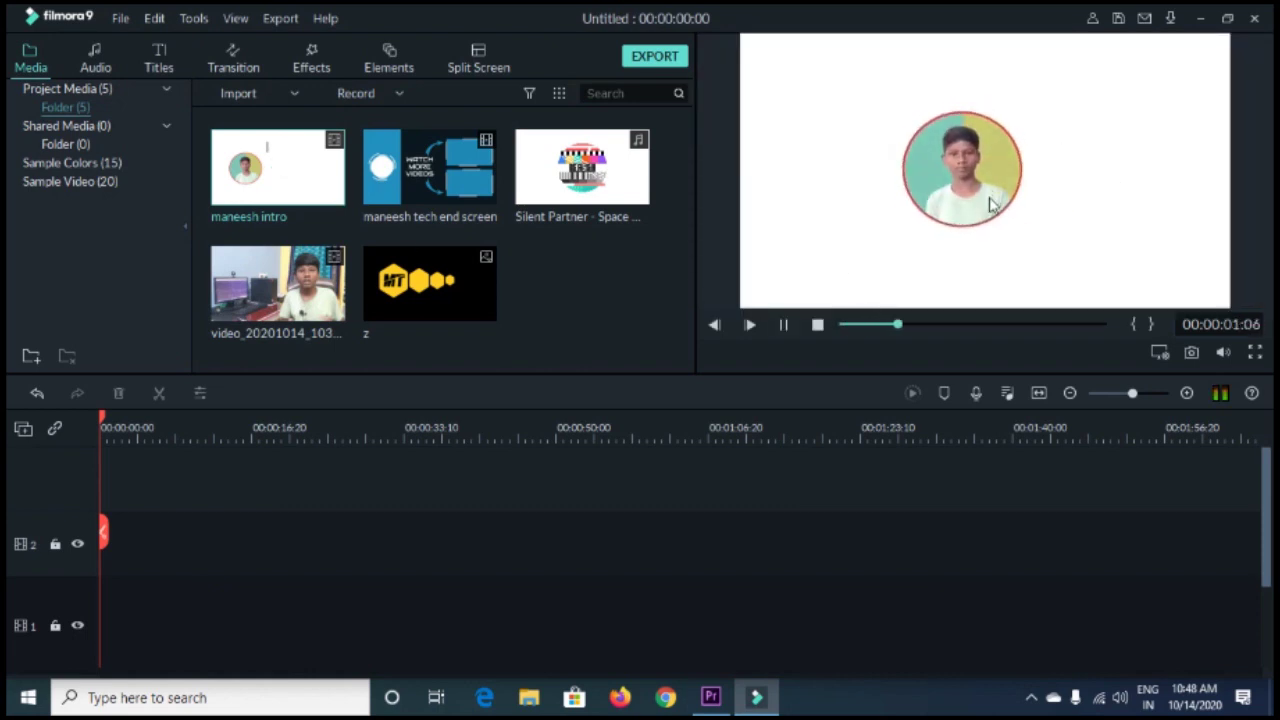
pyautogui.press('space')
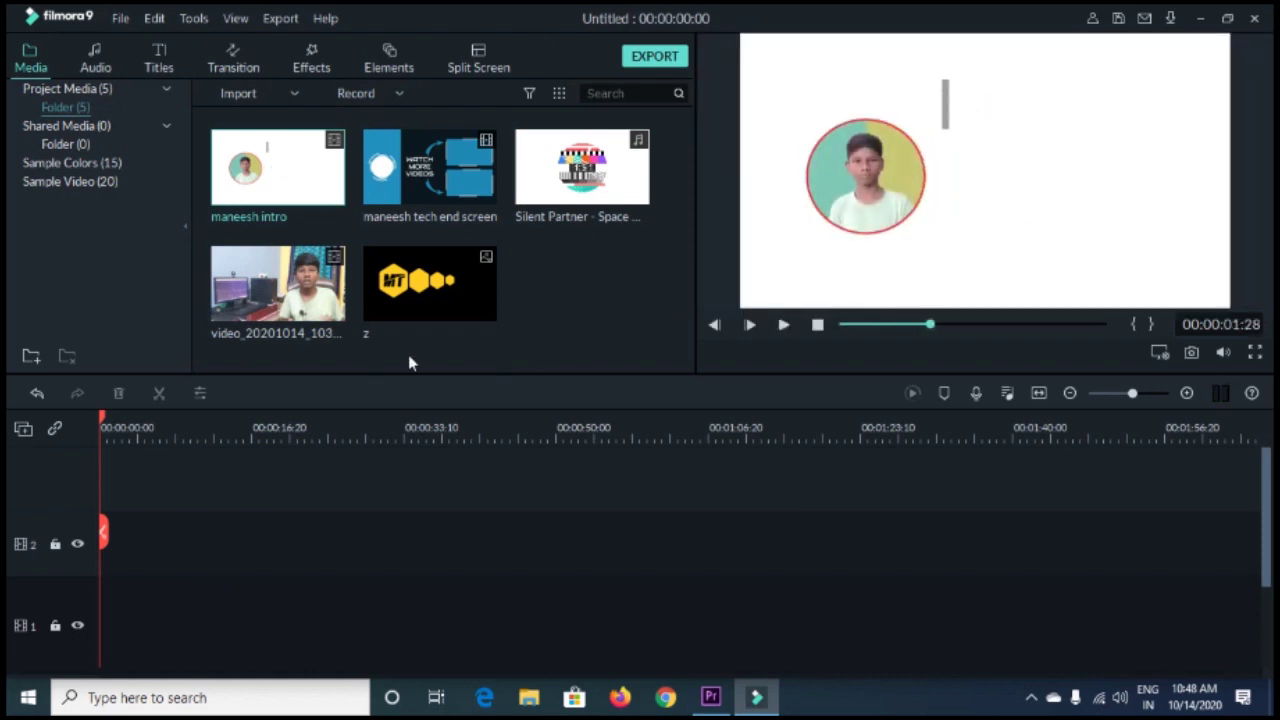
pyautogui.doubleClick(460, 181)
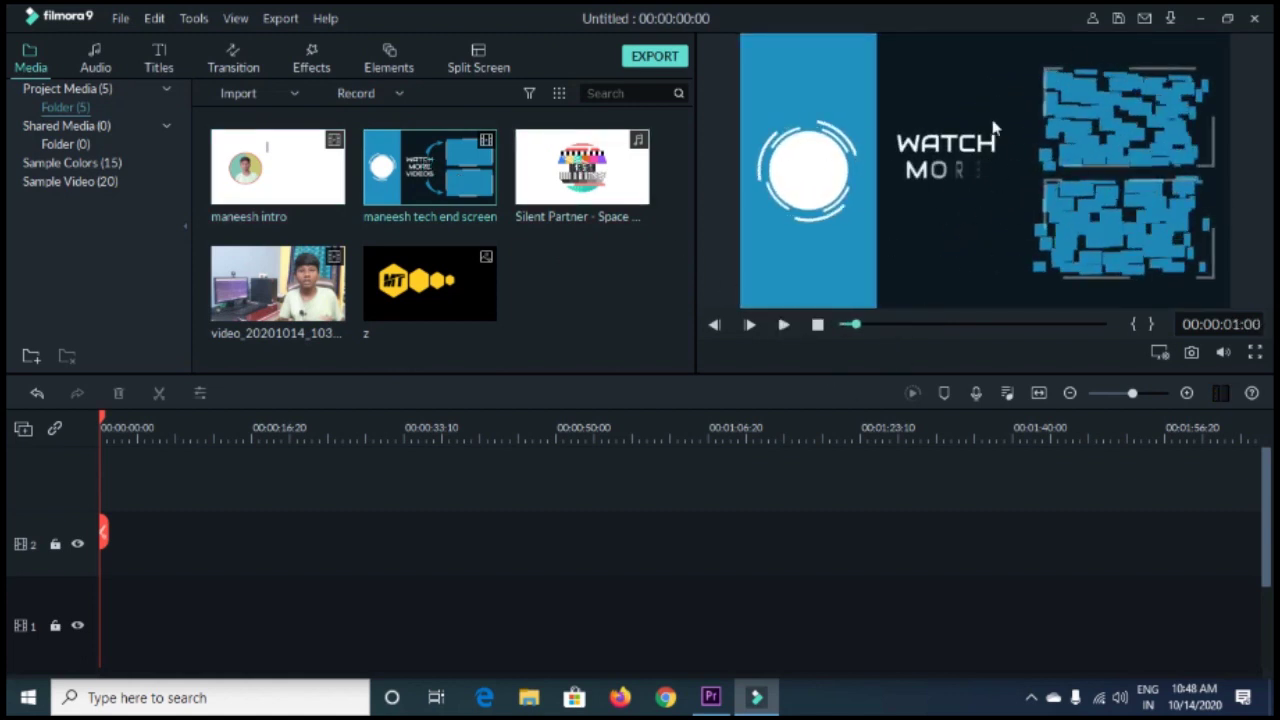
pyautogui.doubleClick(257, 165)
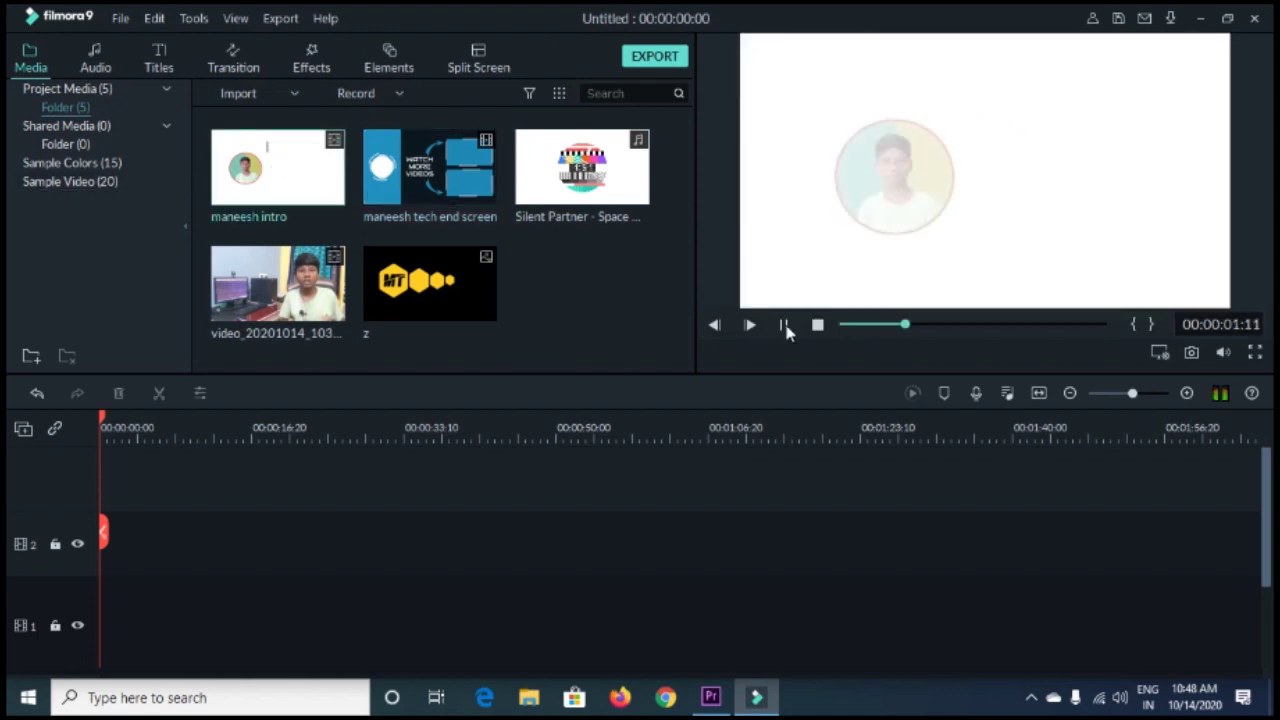
pyautogui.click(786, 333)
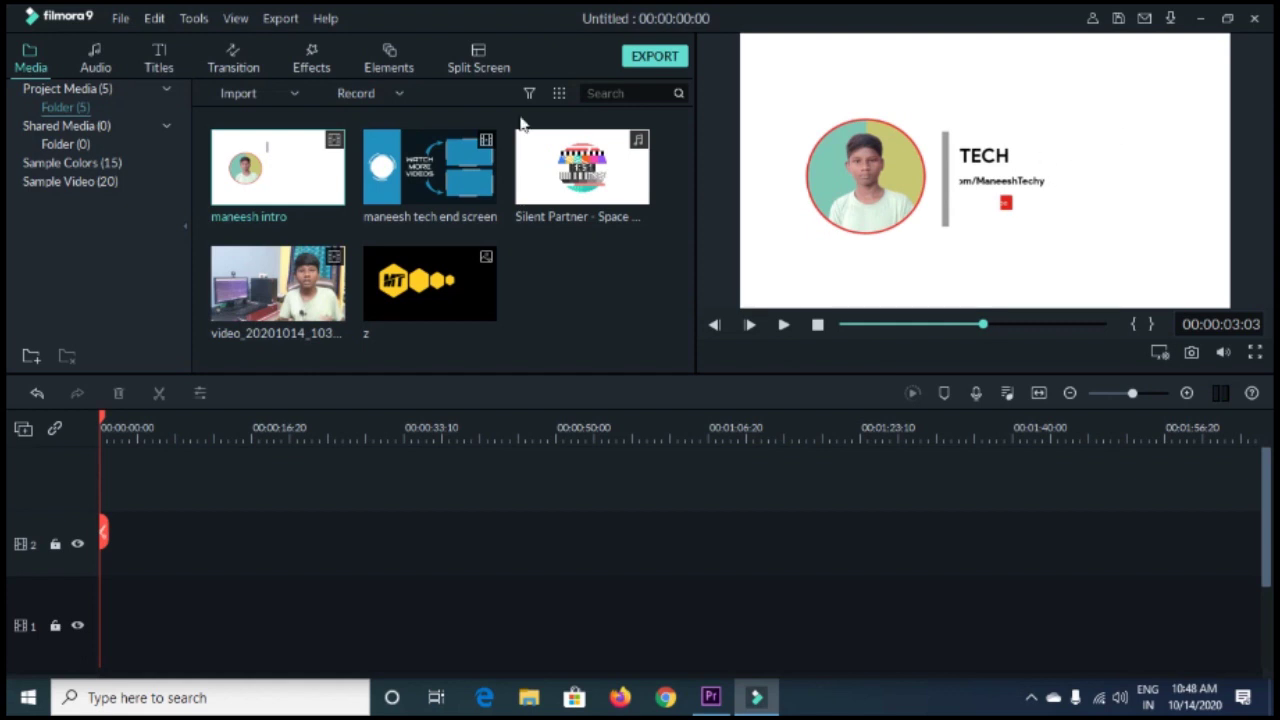
pyautogui.moveTo(308, 174)
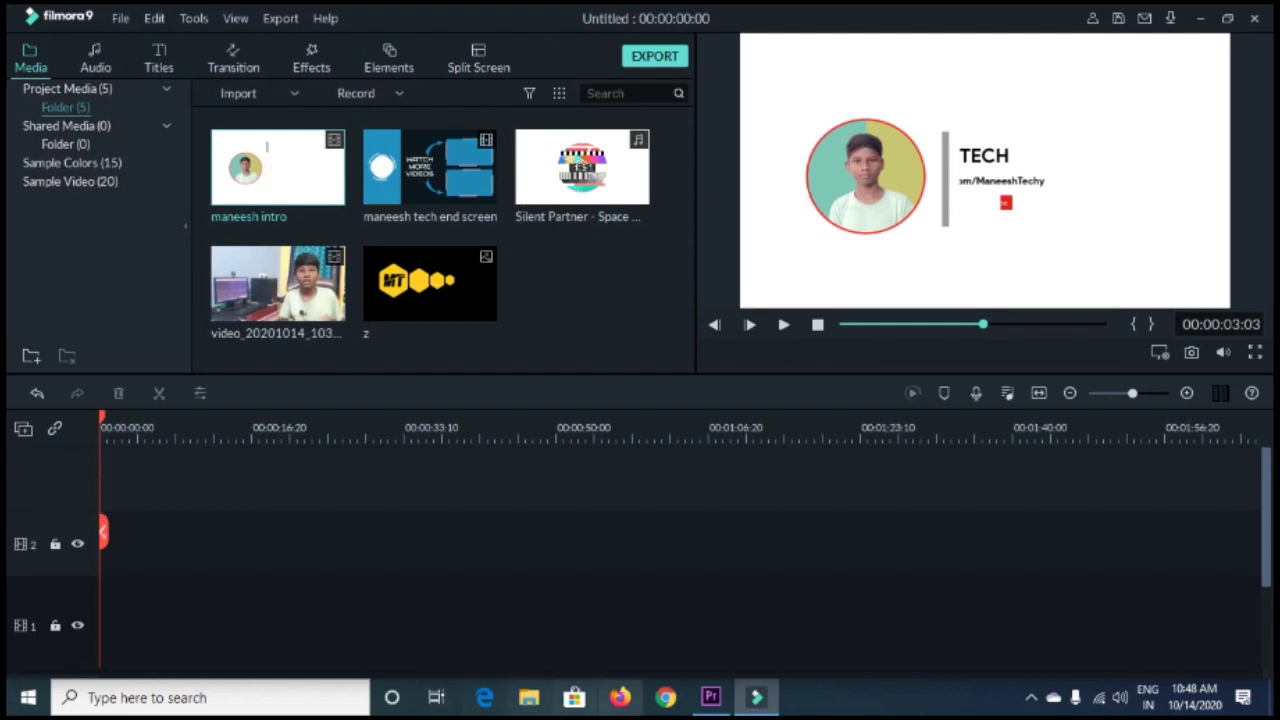
pyautogui.click(712, 704)
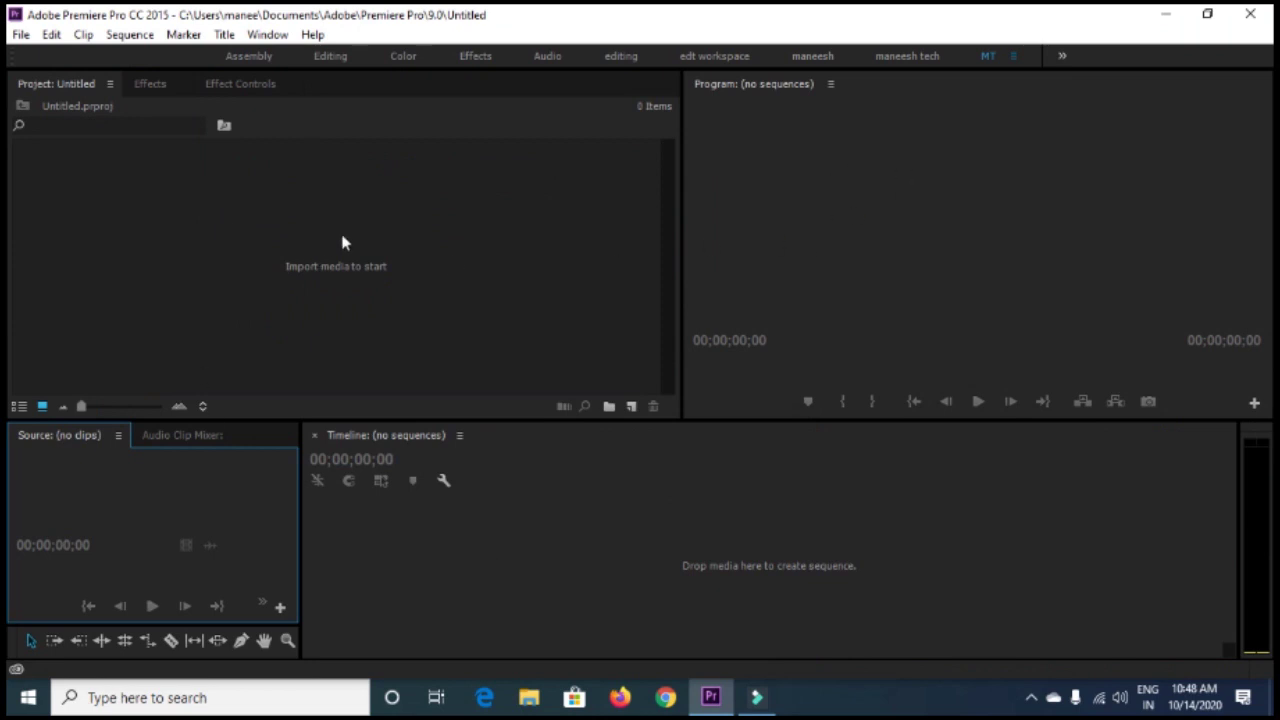
# Step: Import maneesh intro.mp4, the maneesh tech end screen and z.png from MT > REQUIRE YT
pyautogui.doubleClick(310, 272)
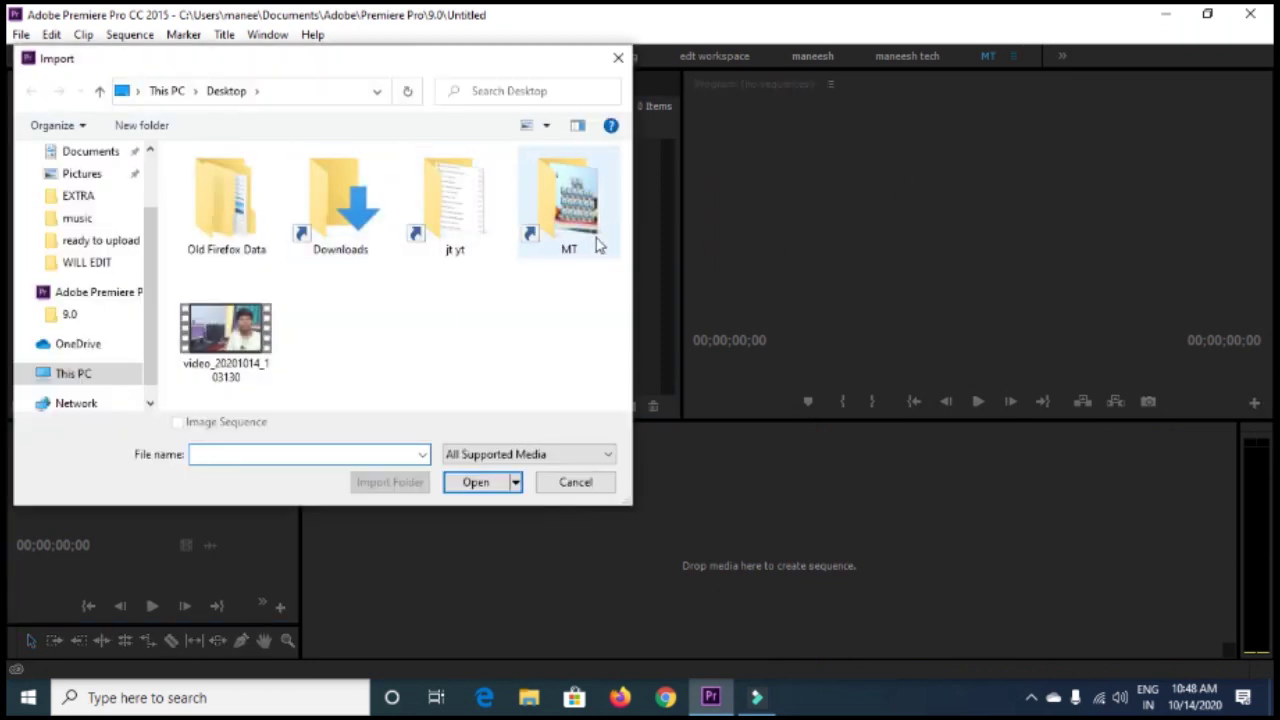
pyautogui.doubleClick(569, 210)
pyautogui.scroll(-1, 260, 303)
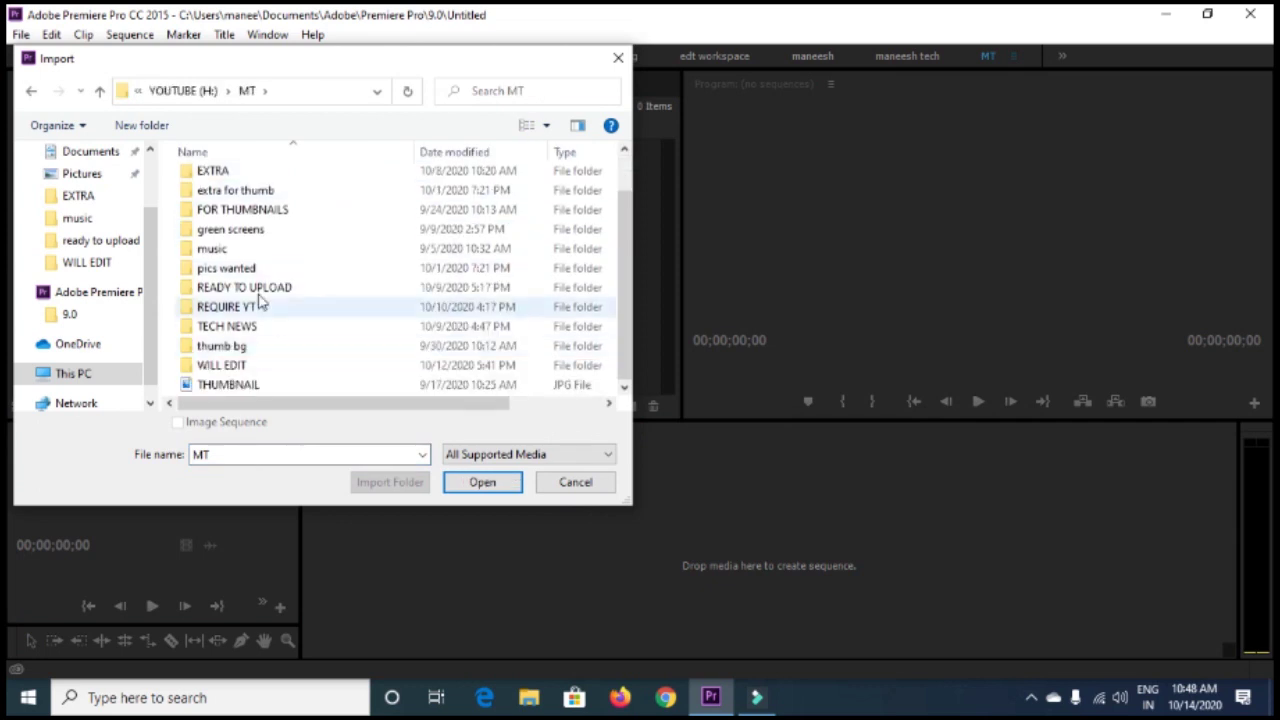
pyautogui.click(257, 290)
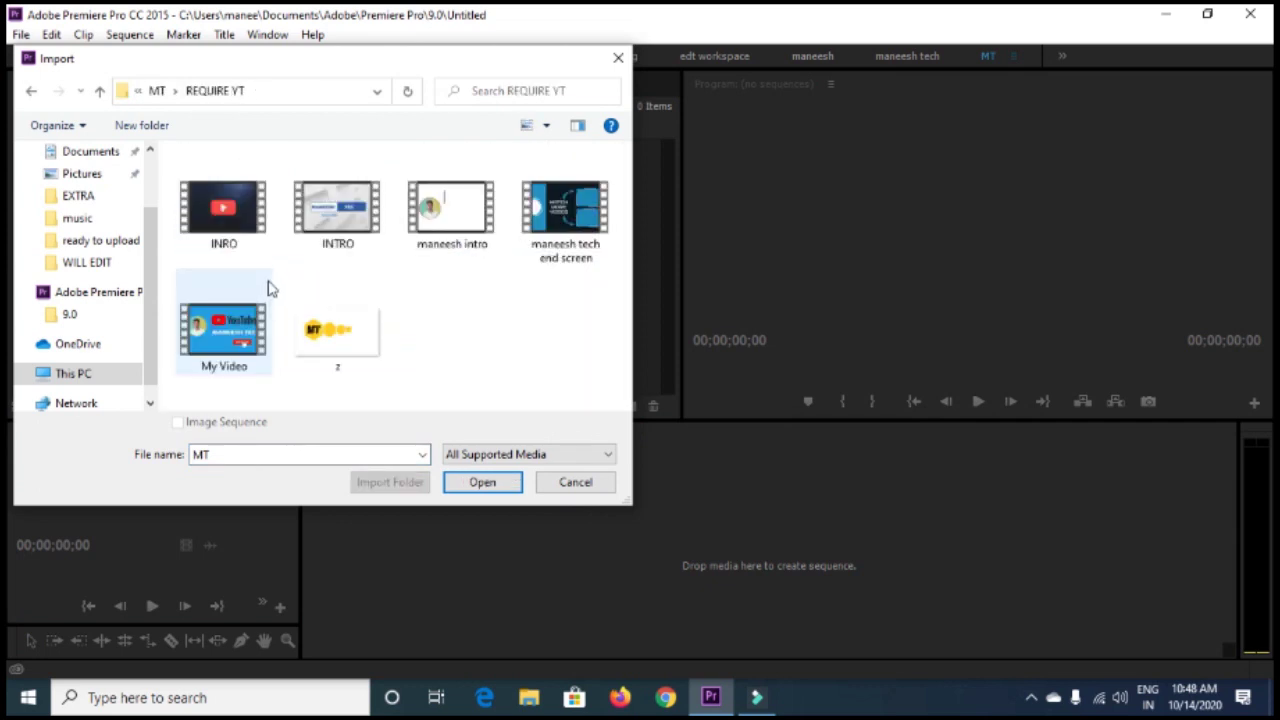
pyautogui.click(475, 222)
pyautogui.keyDown('ctrl'); pyautogui.click(576, 214); pyautogui.keyUp('ctrl')
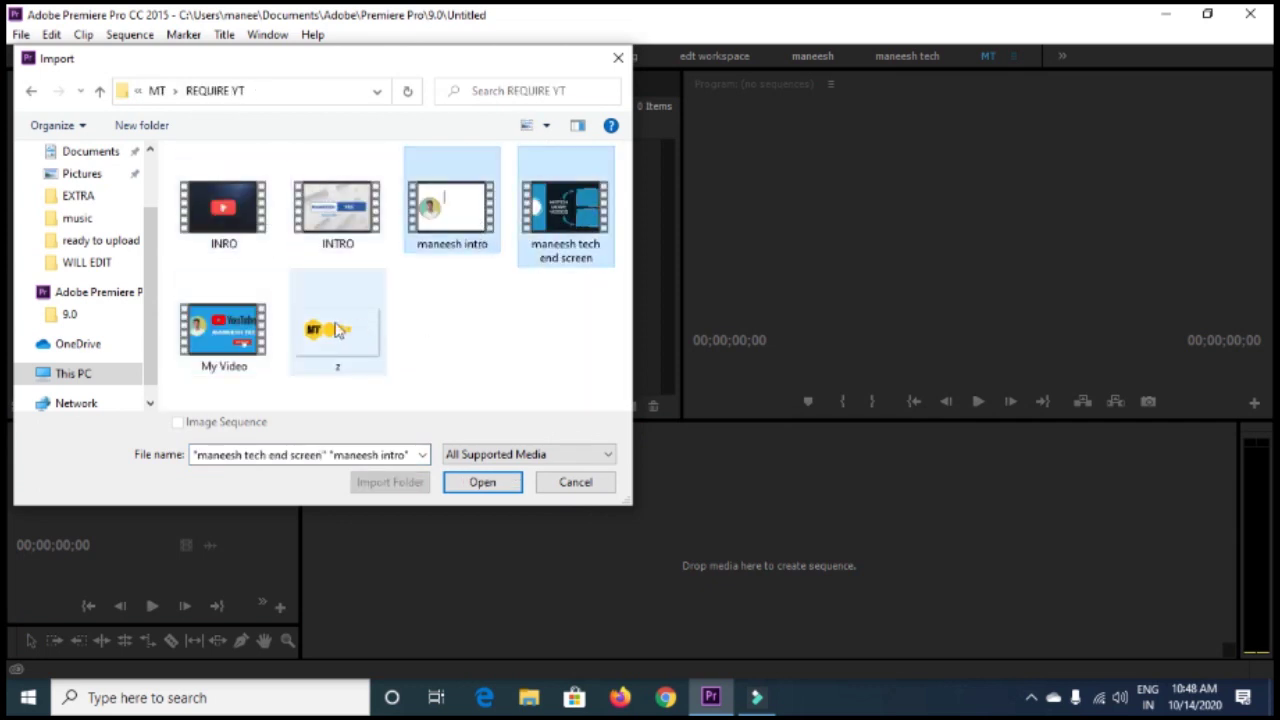
pyautogui.keyDown('ctrl'); pyautogui.click(337, 330); pyautogui.keyUp('ctrl')
pyautogui.click(482, 482)
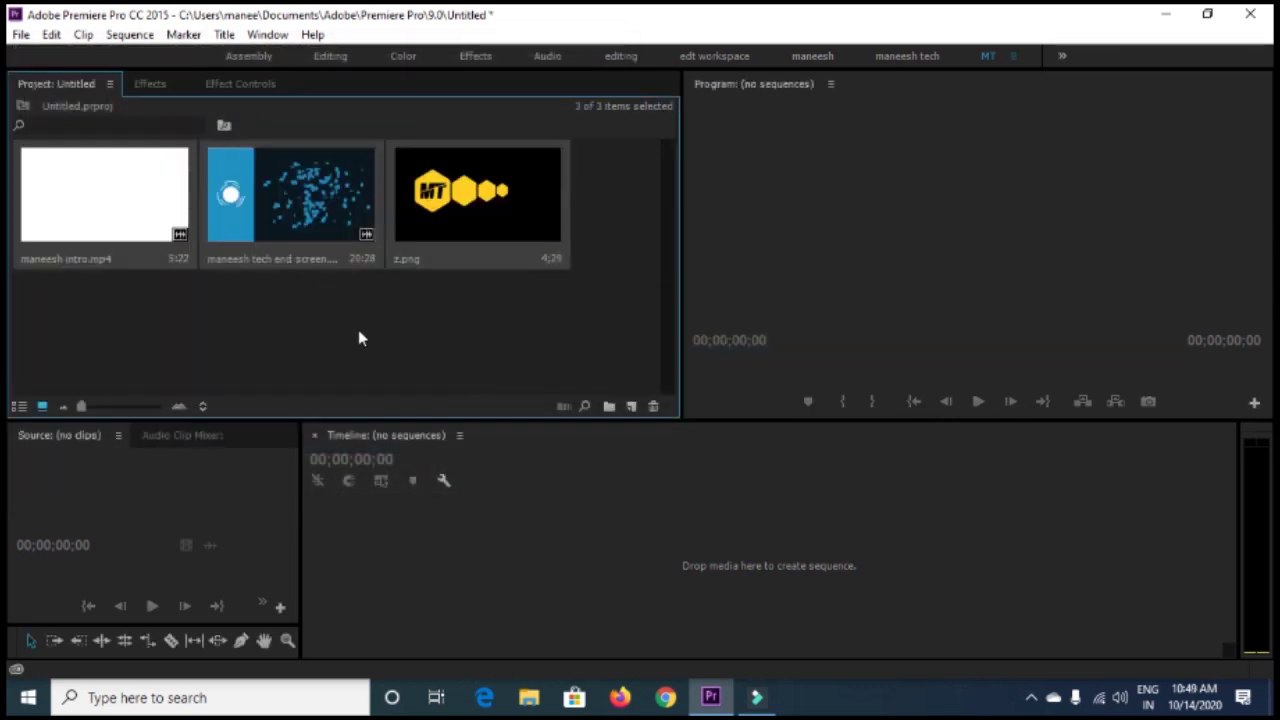
# Step: Import the talking-head video video_20201014_103130 from the Desktop
pyautogui.doubleClick(358, 330)
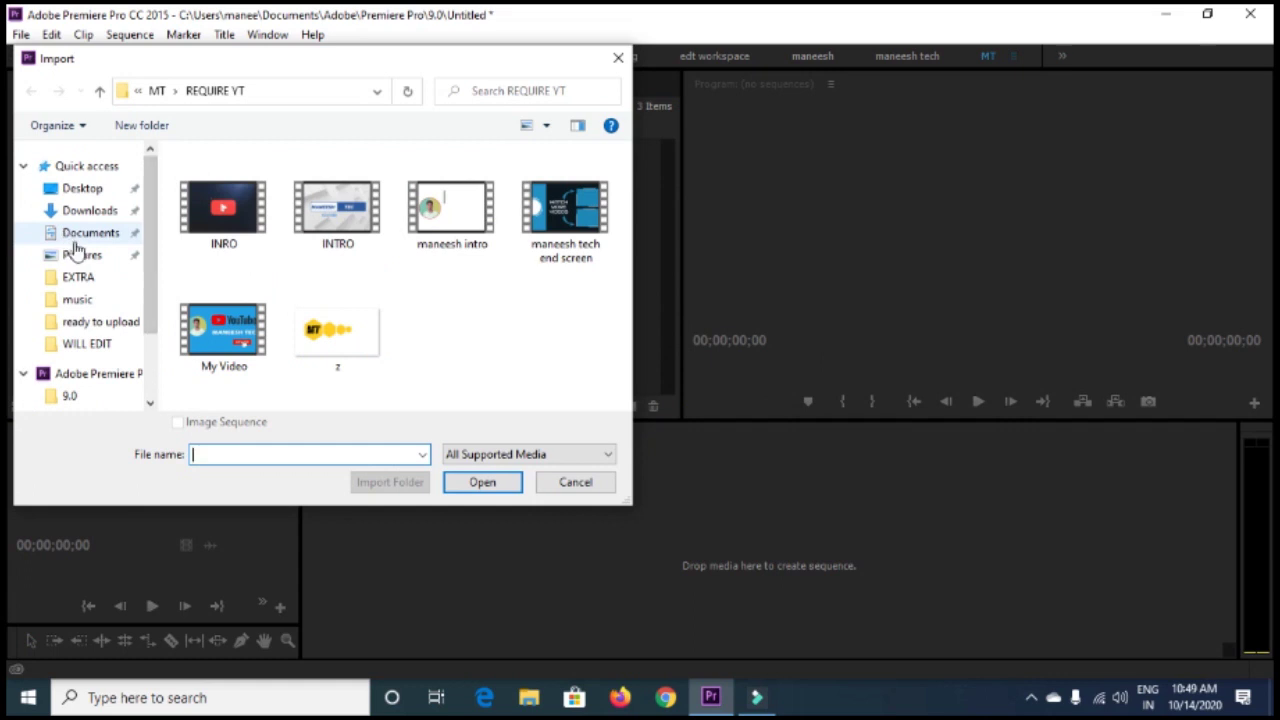
pyautogui.scroll(-1, 70, 245)
pyautogui.scroll(1, 66, 200)
pyautogui.click(67, 190)
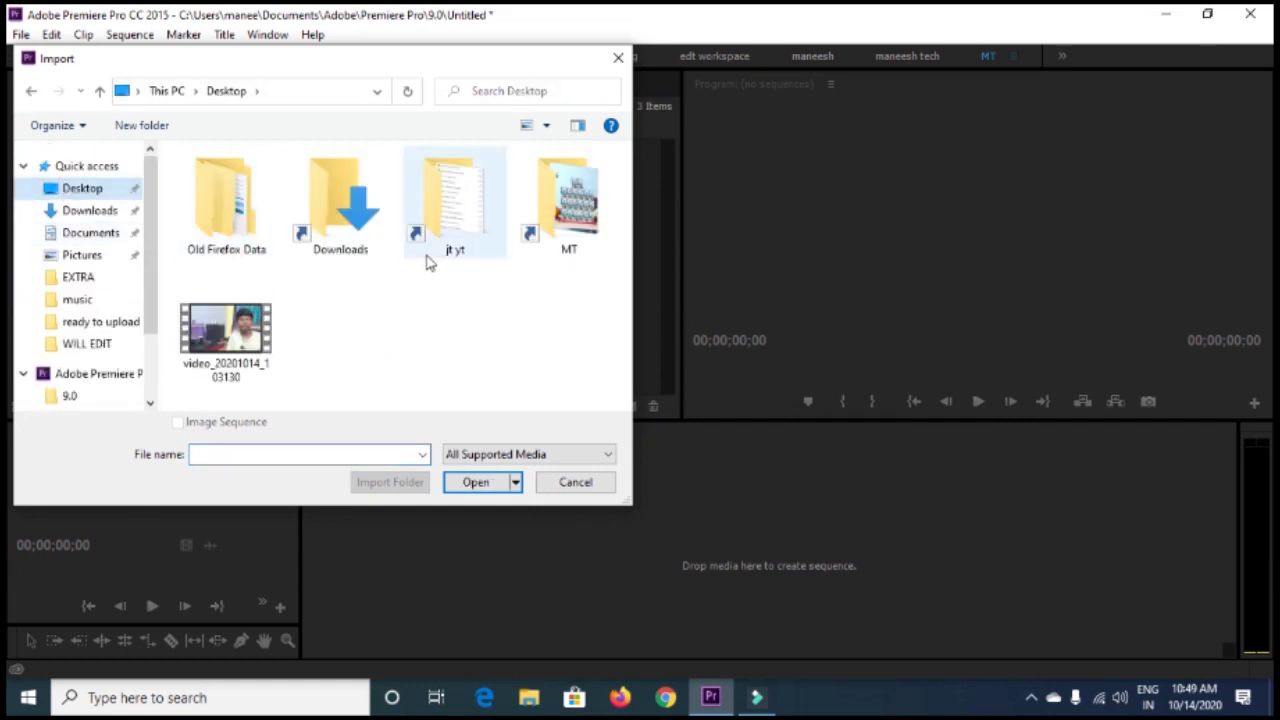
pyautogui.click(226, 330)
pyautogui.click(476, 484)
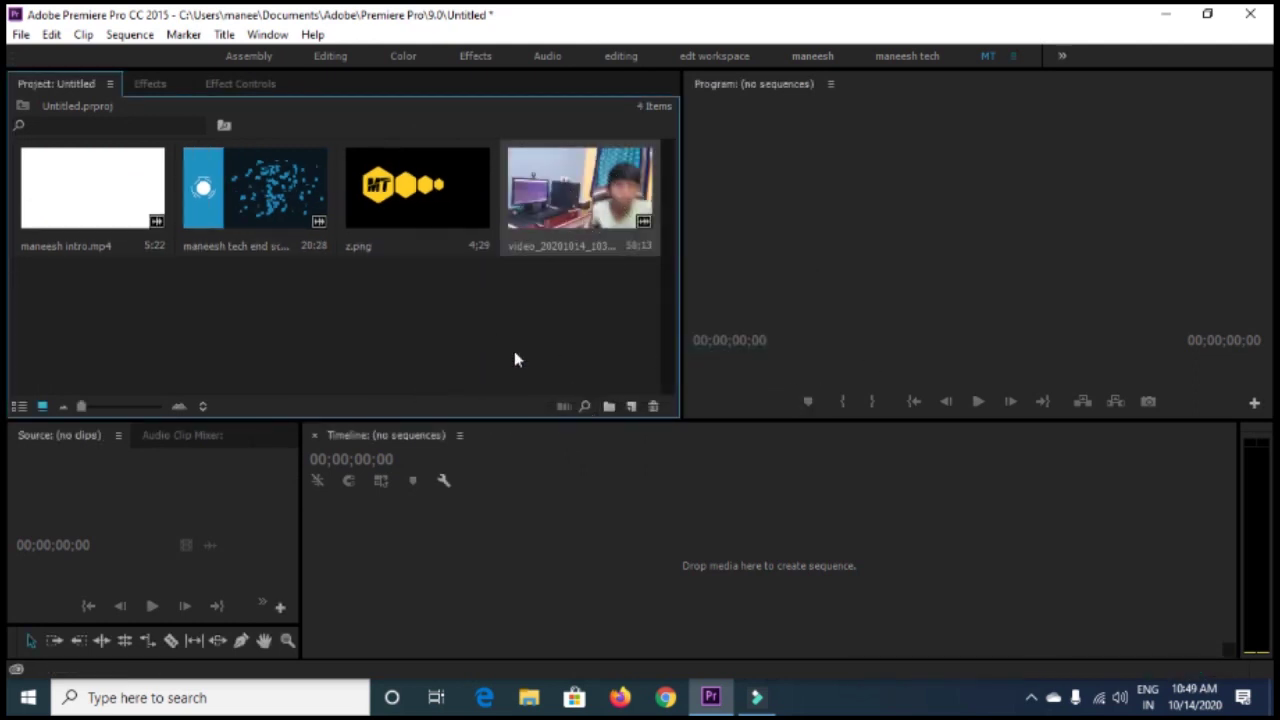
# Step: Load maneesh intro.mp4 in the Source monitor and play it through to 00:00:05:18
pyautogui.doubleClick(120, 203)
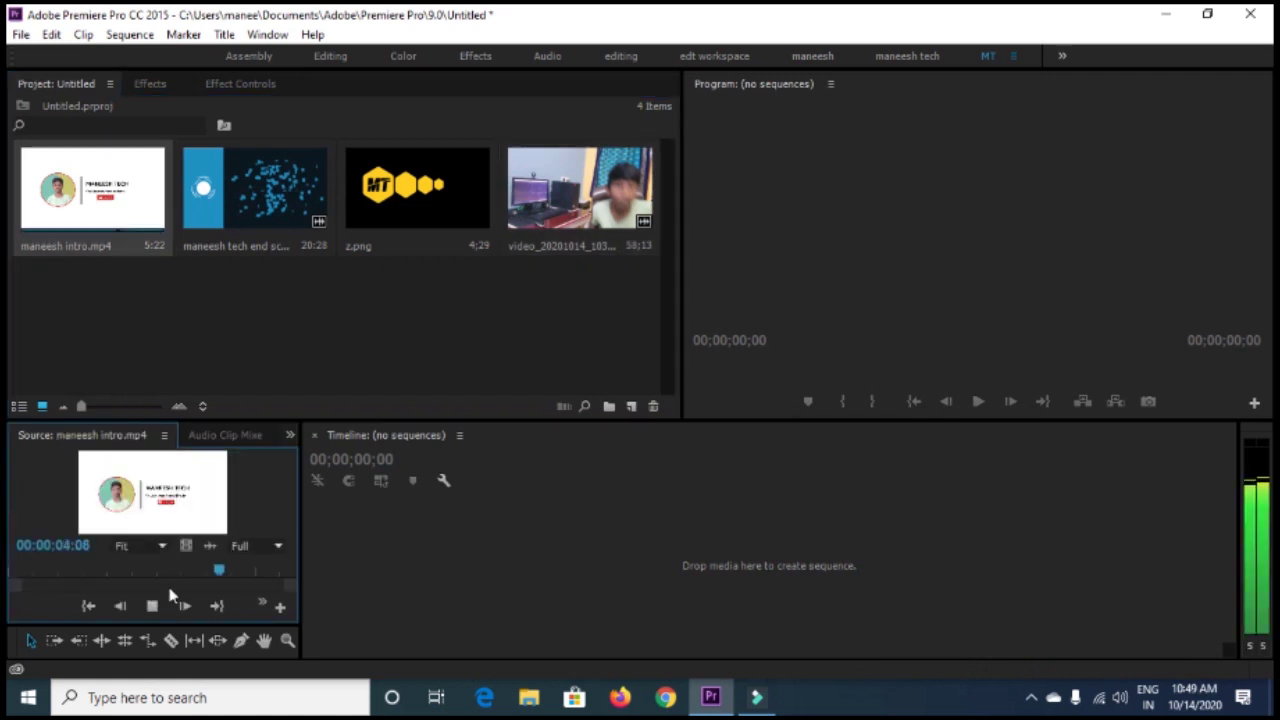
pyautogui.press('space')
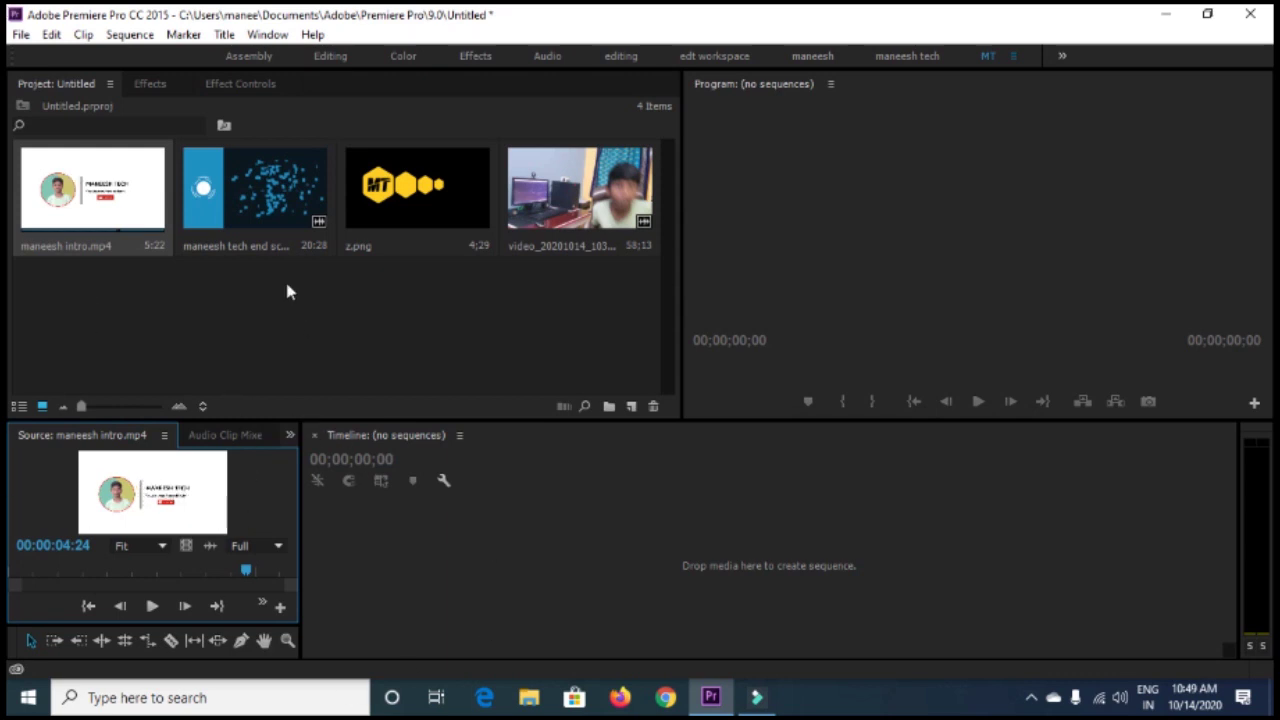
pyautogui.press('space')
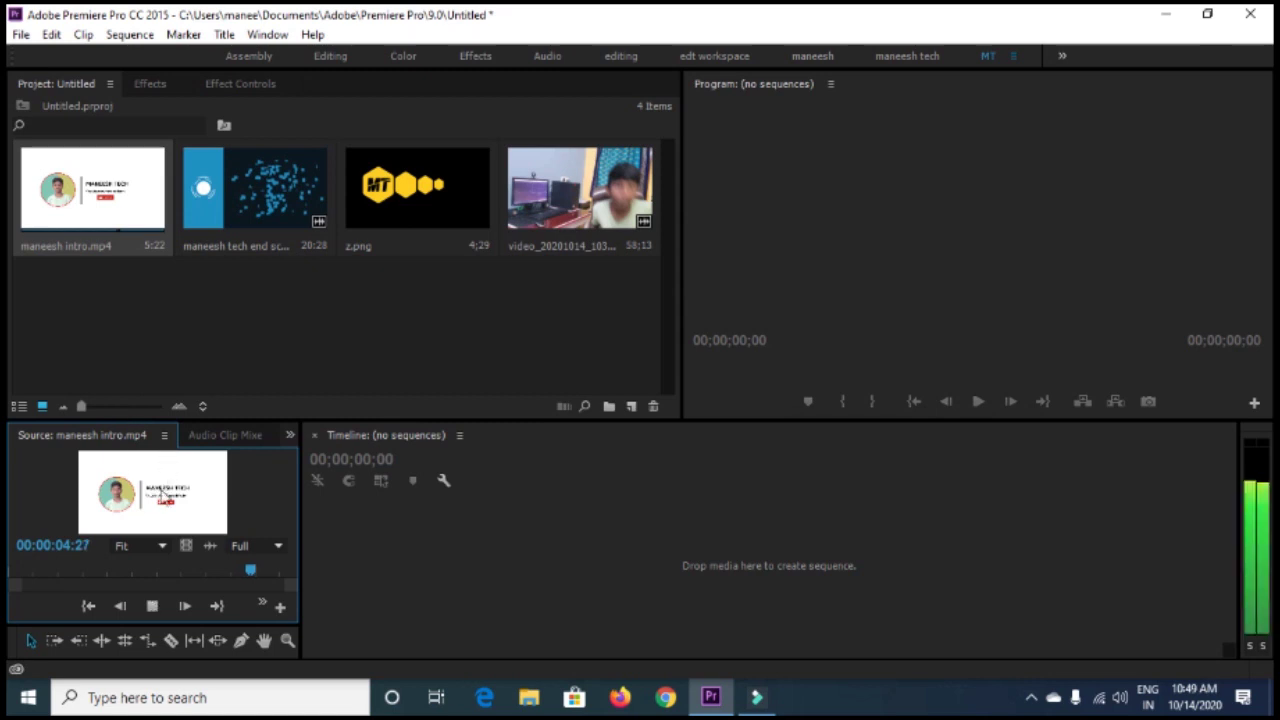
pyautogui.press('space')
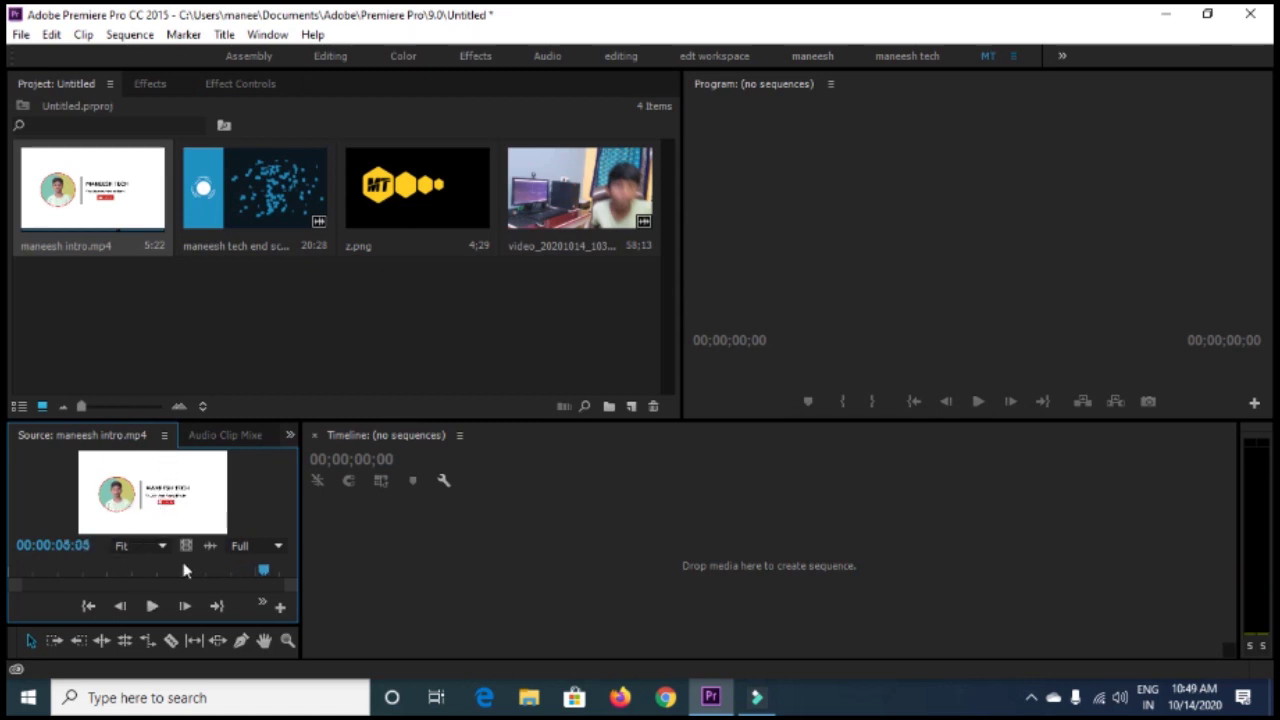
pyautogui.press('space')
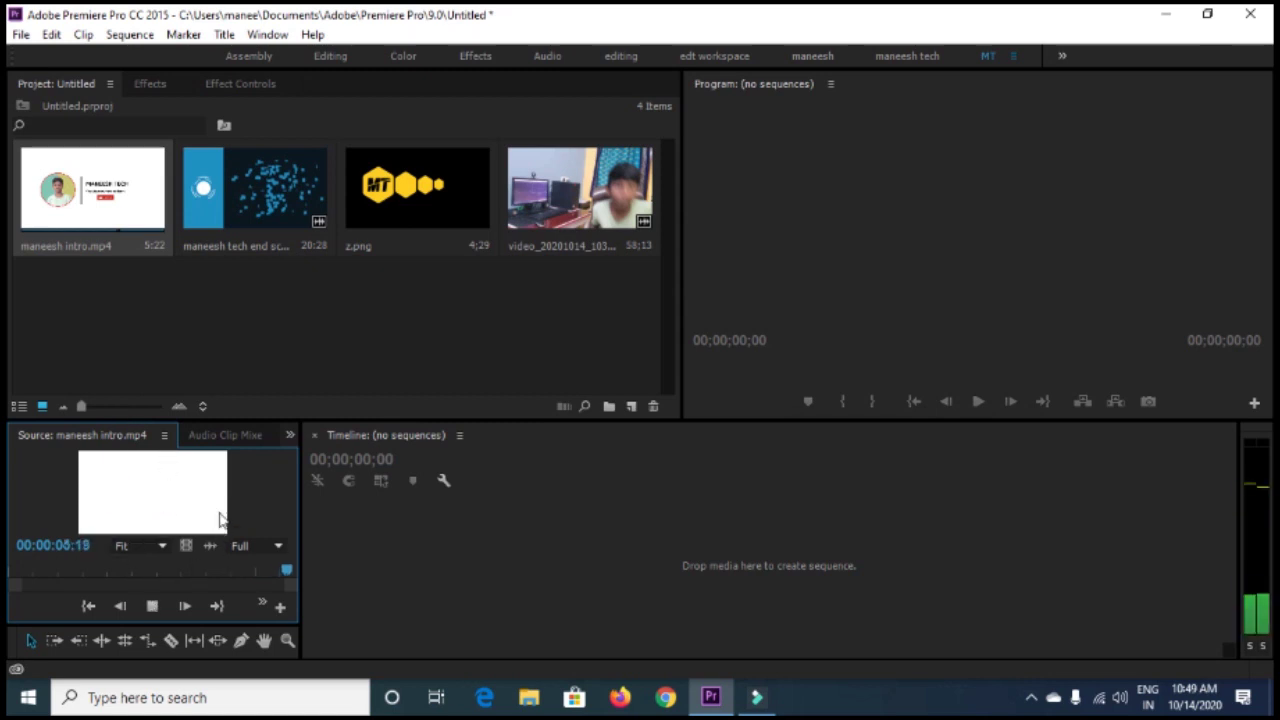
# Step: Create the maneesh intro sequence from the intro clip and play it from the start
pyautogui.moveTo(145, 193); pyautogui.dragTo(373, 580)
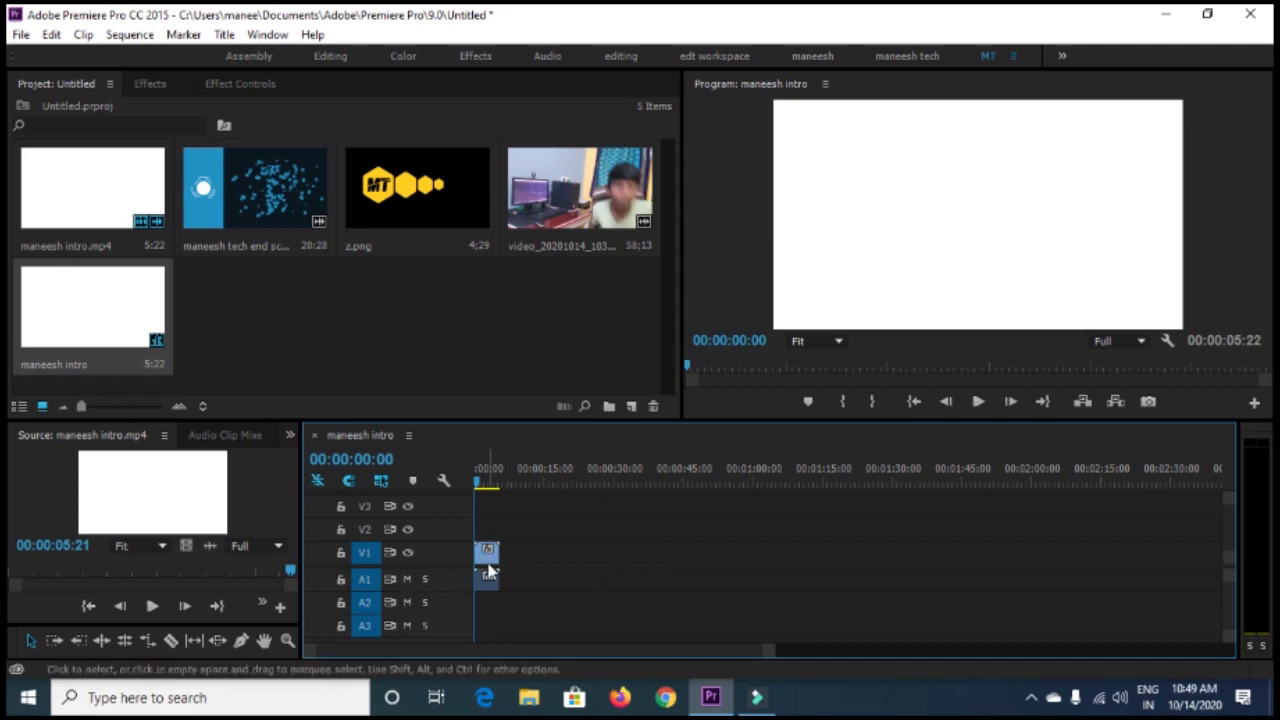
pyautogui.press('space')
pyautogui.press('space')
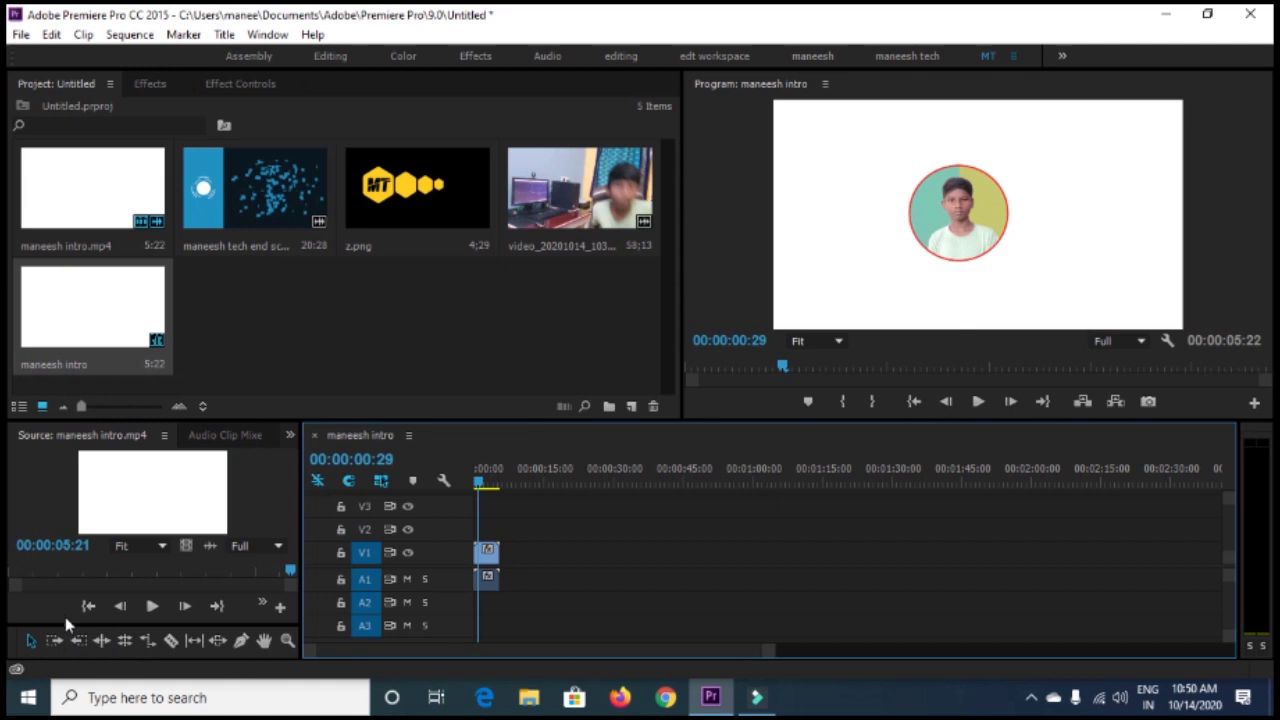
pyautogui.click(170, 641)
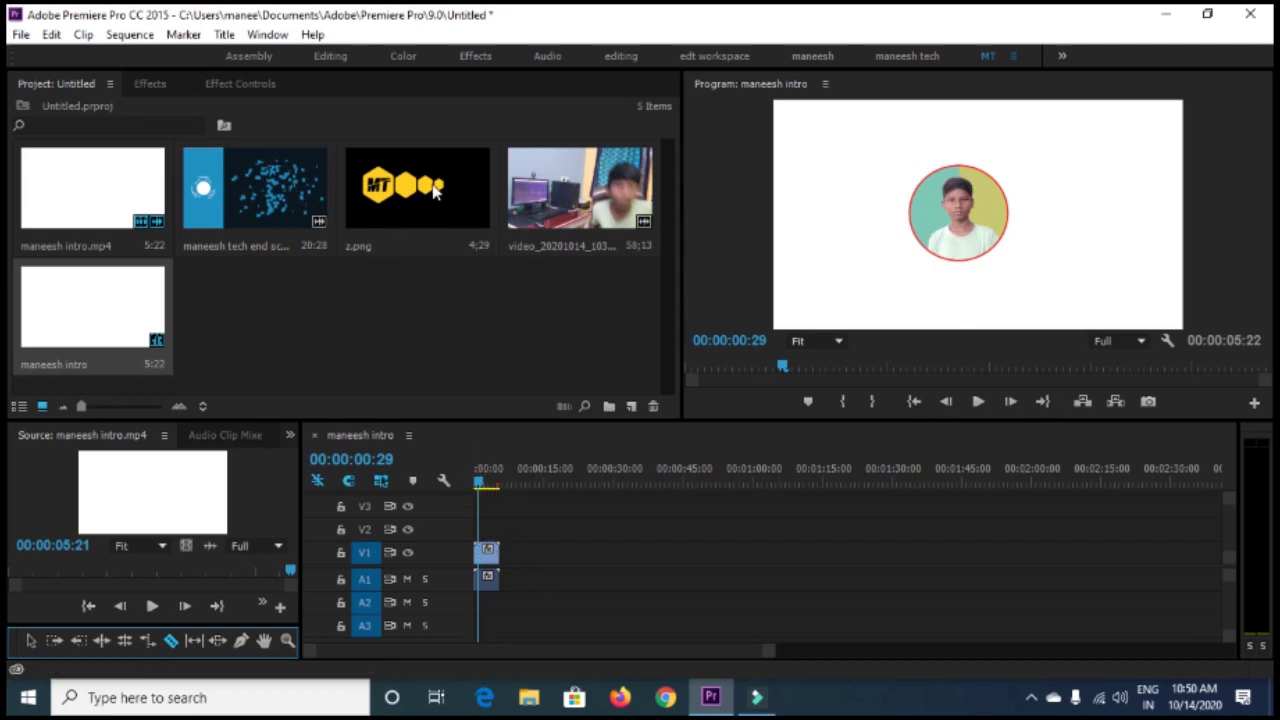
# Step: Place the end-screen clip after the intro and play to stop at 00:00:22:01
pyautogui.moveTo(270, 205)
pyautogui.mouseDown()
pyautogui.moveTo(515, 582)
pyautogui.moveTo(608, 578)
pyautogui.mouseUp()
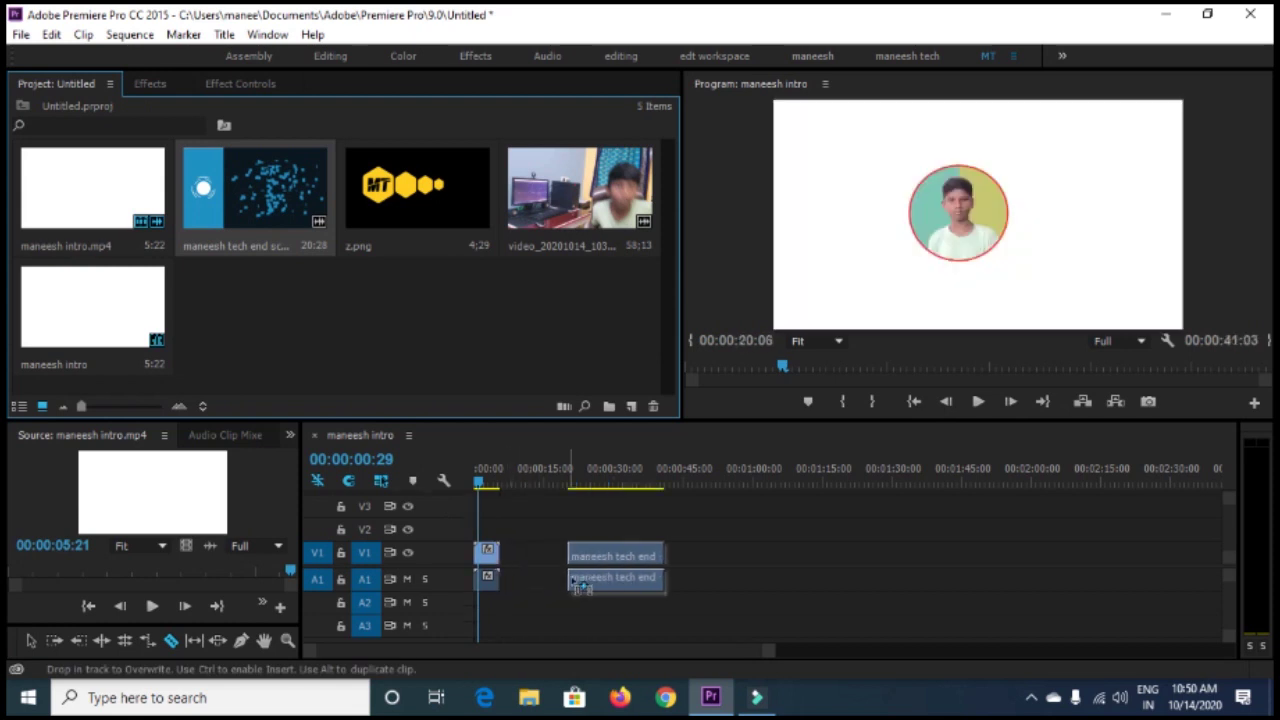
pyautogui.click(568, 475)
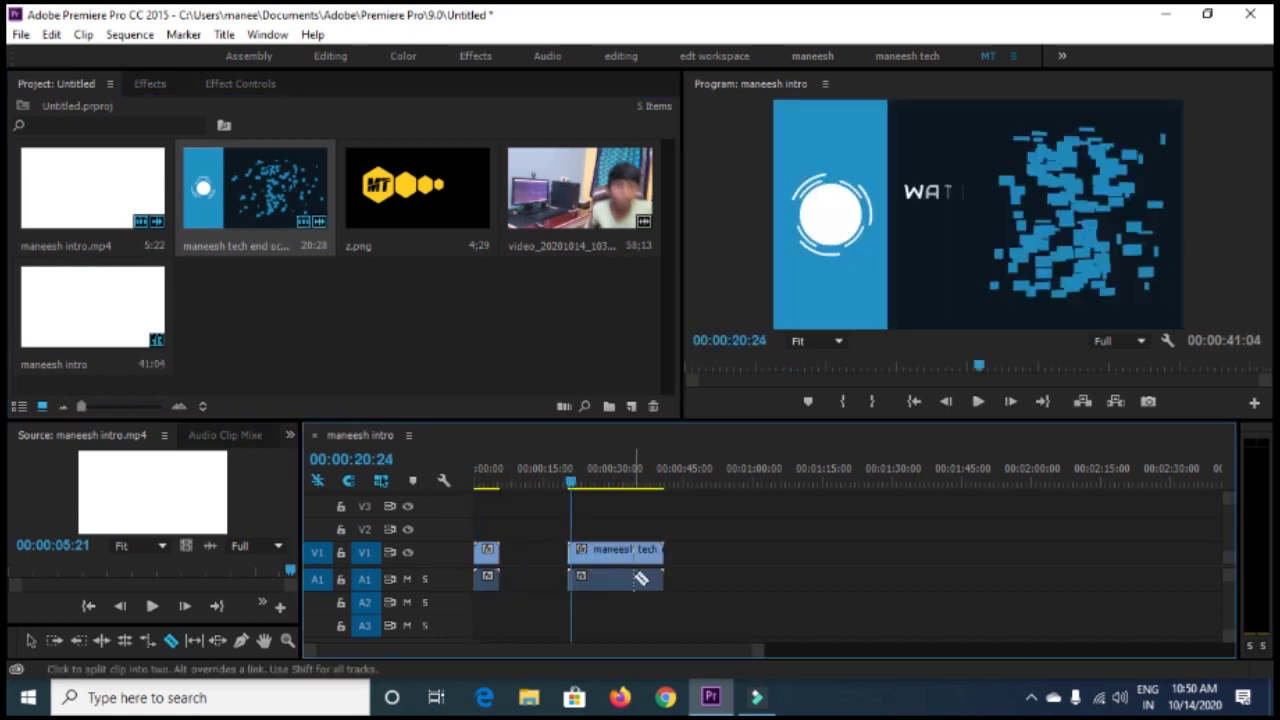
pyautogui.click(558, 484)
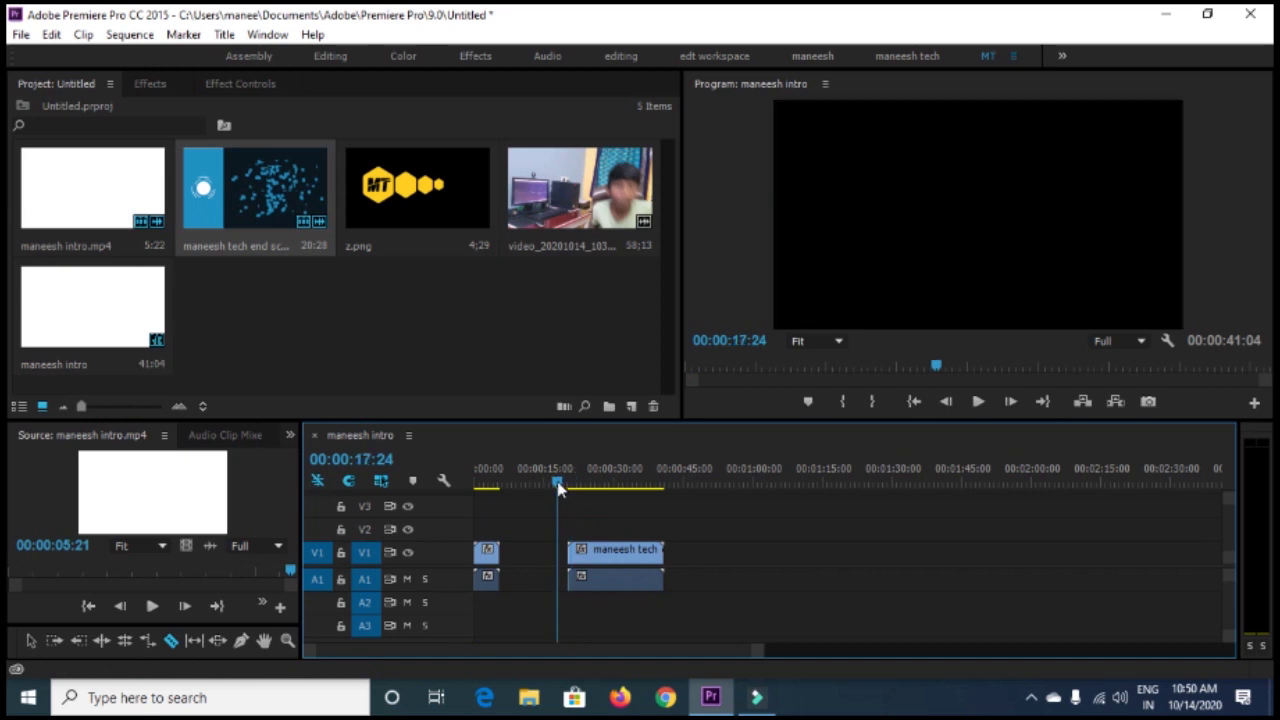
pyautogui.press('space')
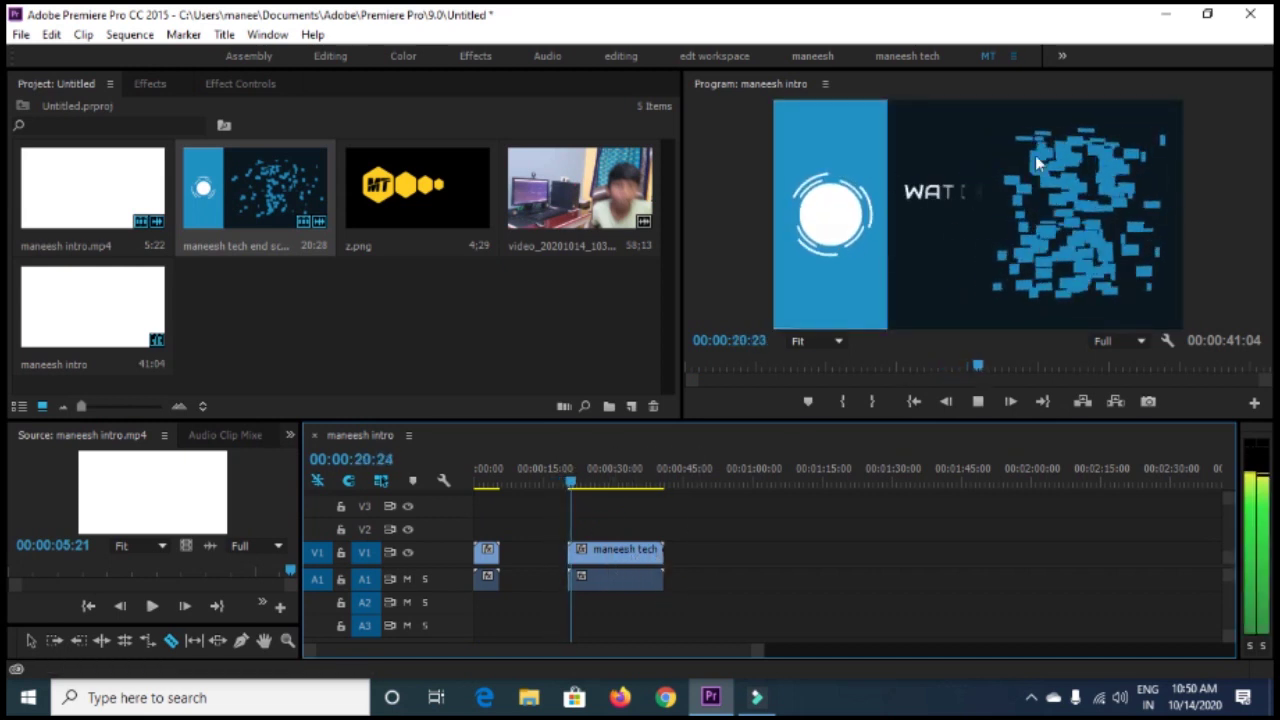
pyautogui.press('space')
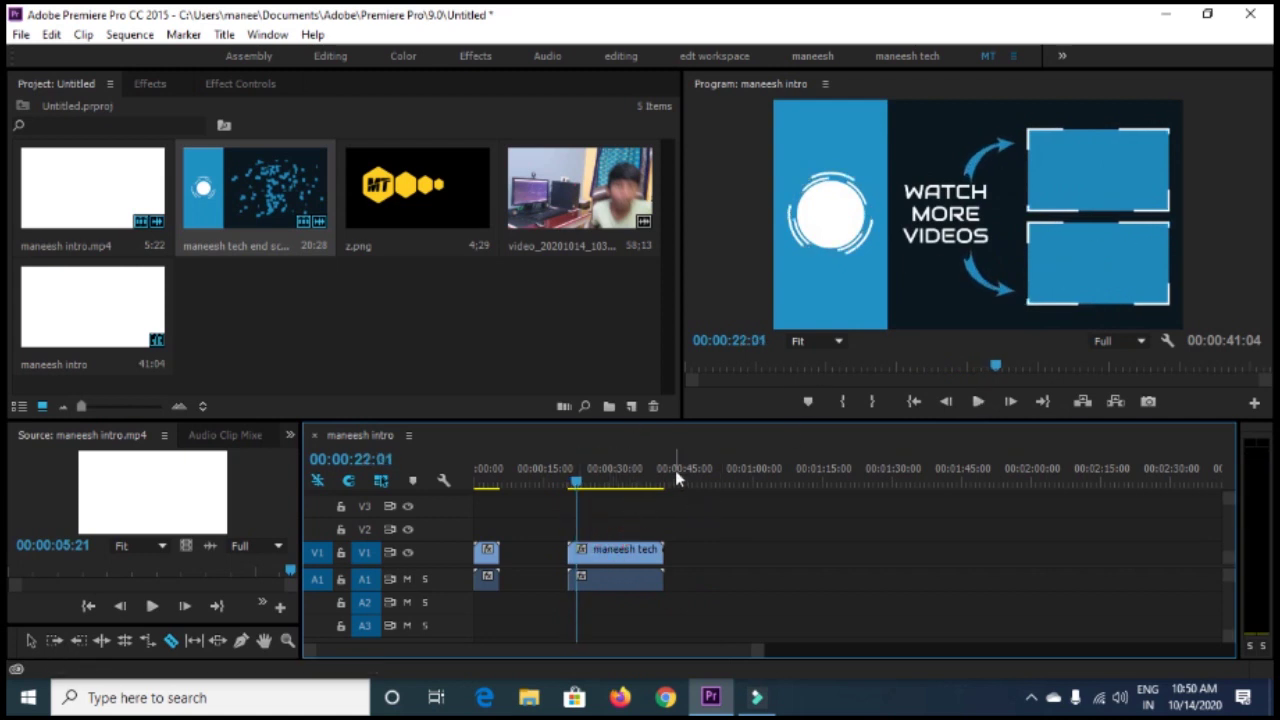
# Step: Cut the end-screen clip and its audio at the playhead with the Razor tool
pyautogui.click(30, 645)
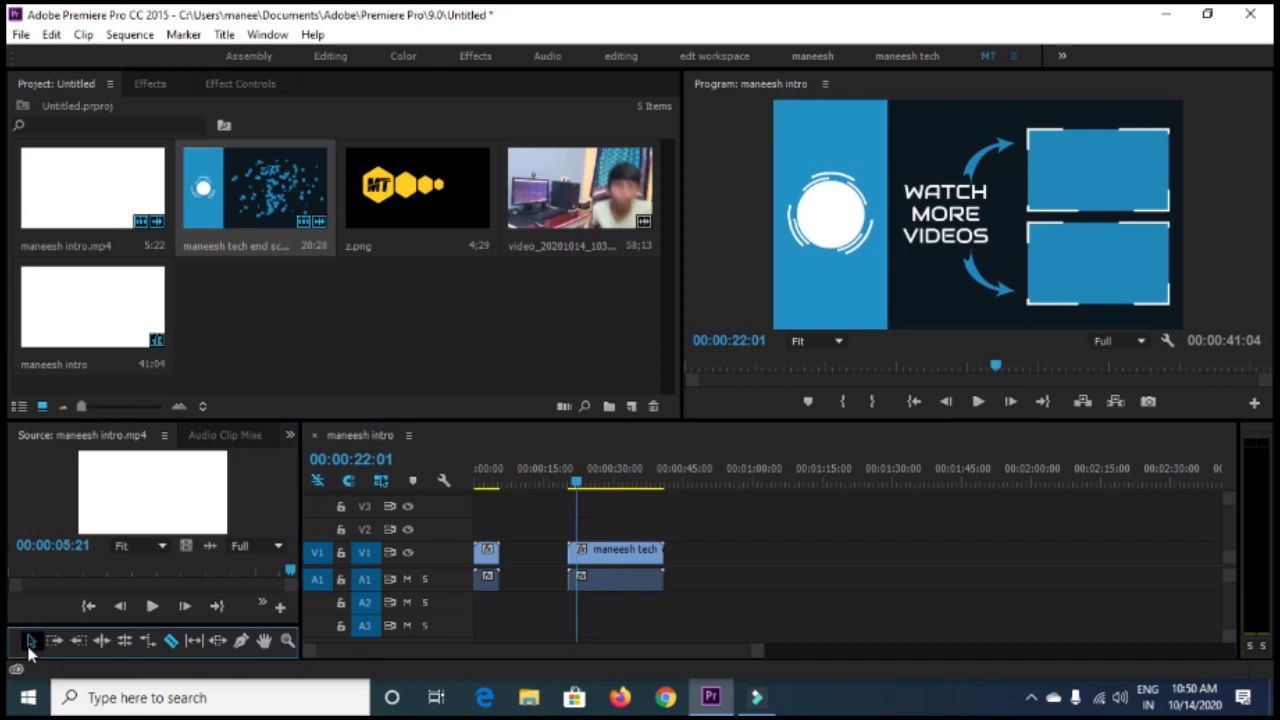
pyautogui.click(102, 642)
pyautogui.click(266, 642)
pyautogui.click(287, 642)
pyautogui.click(171, 642)
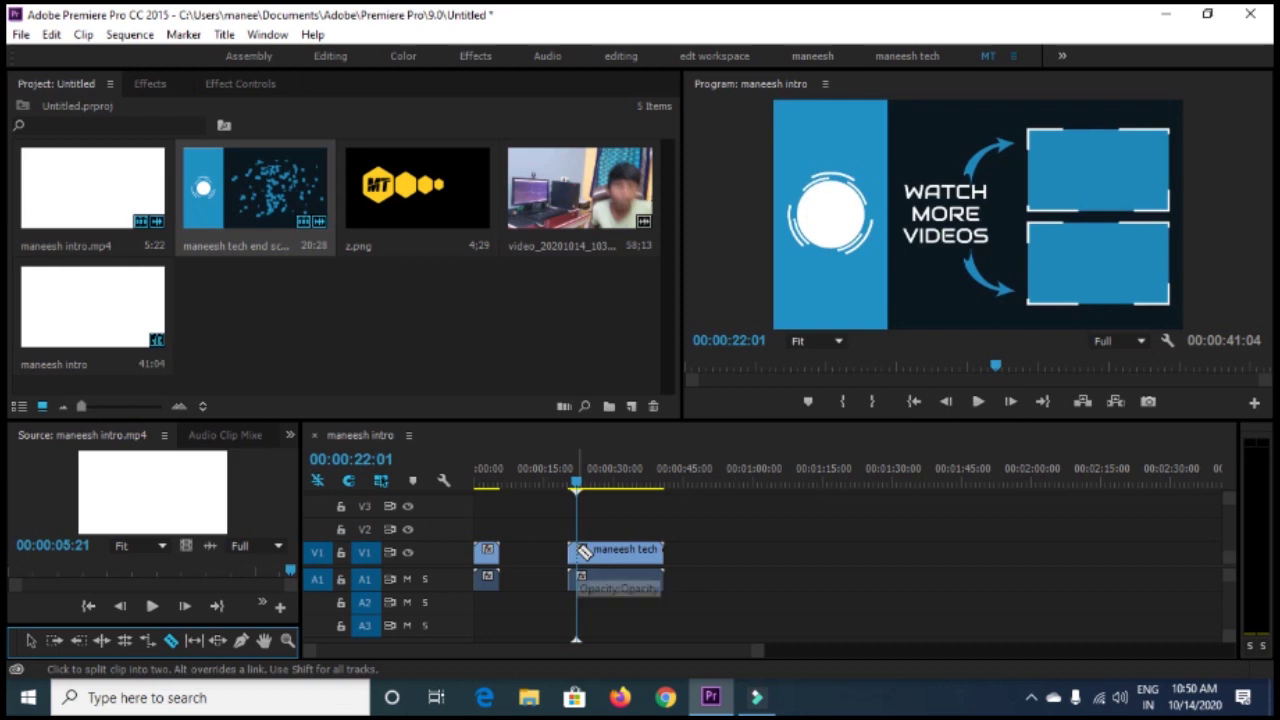
pyautogui.click(579, 551)
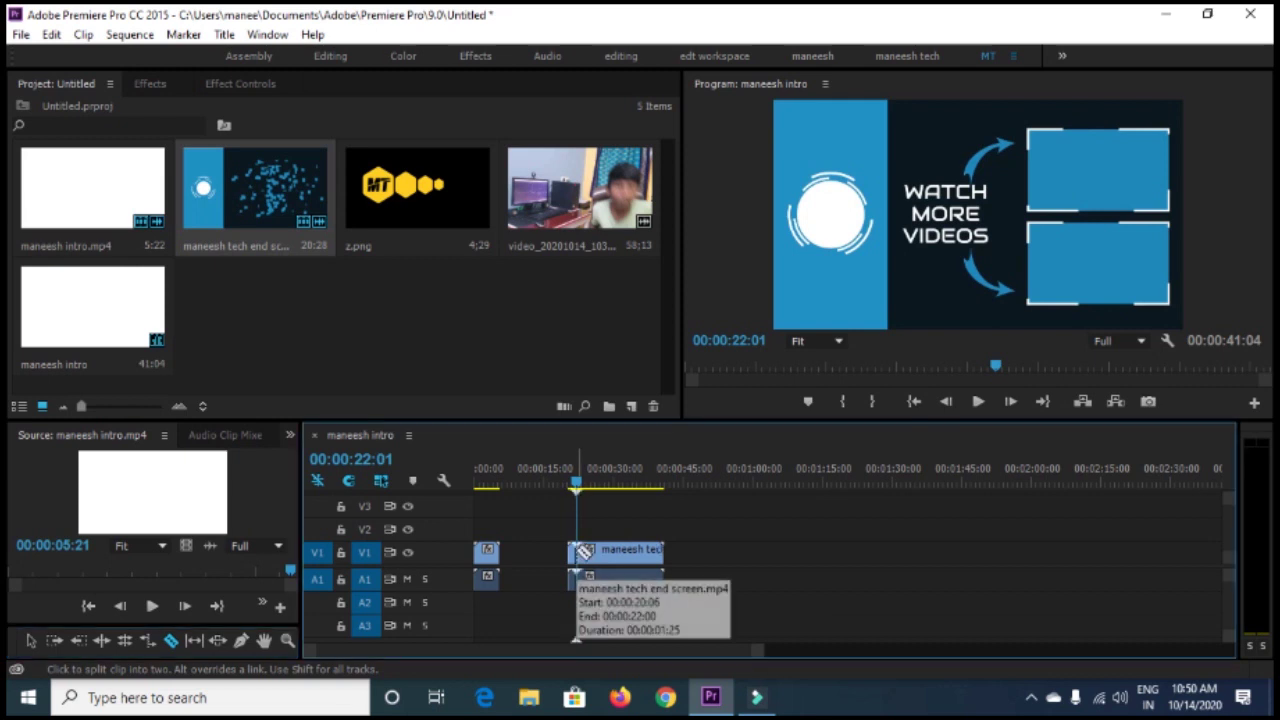
# Step: Move the end-screen clip later in the sequence and review playback from 00:00:12:00
pyautogui.click(31, 641)
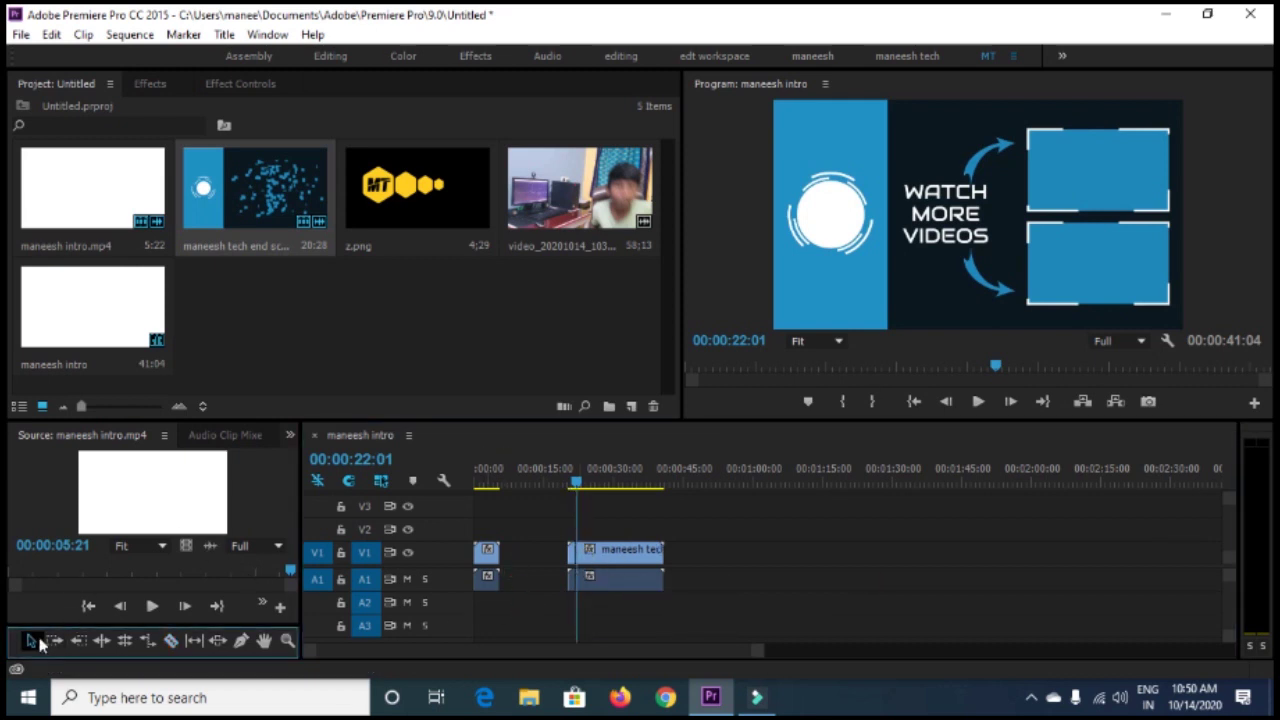
pyautogui.click(564, 556)
pyautogui.moveTo(567, 570); pyautogui.dragTo(673, 585)
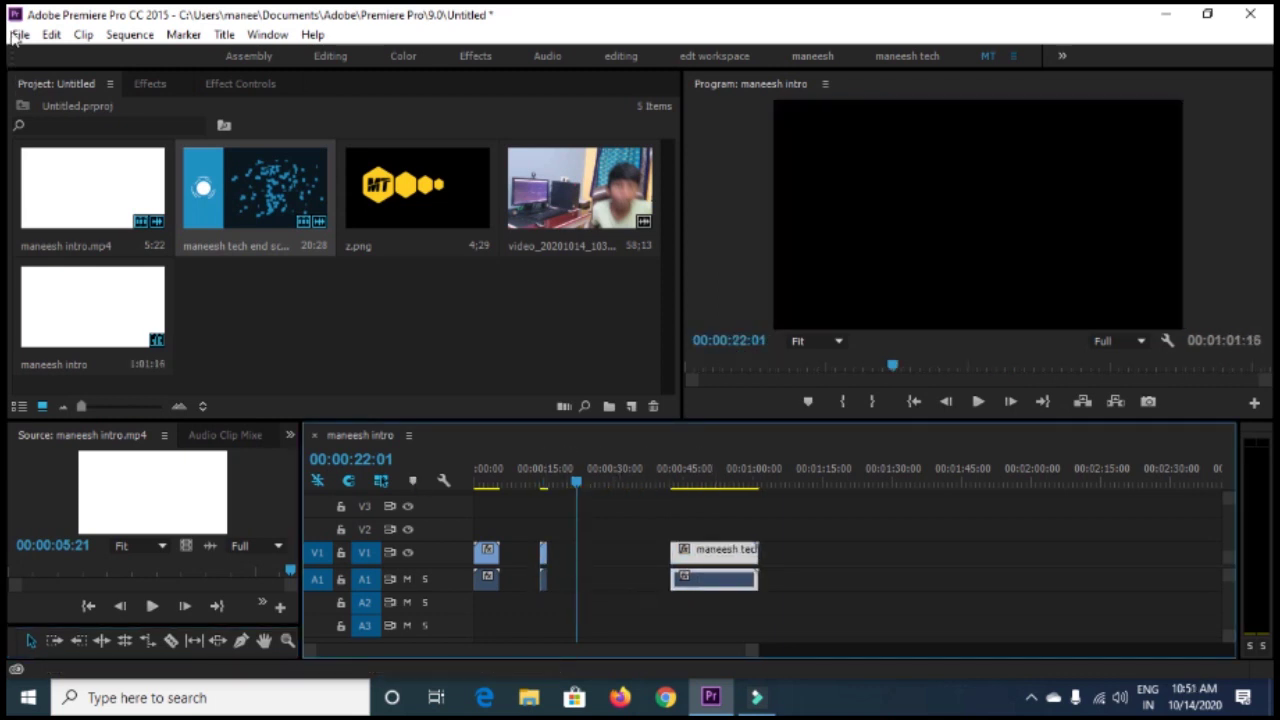
pyautogui.click(531, 482)
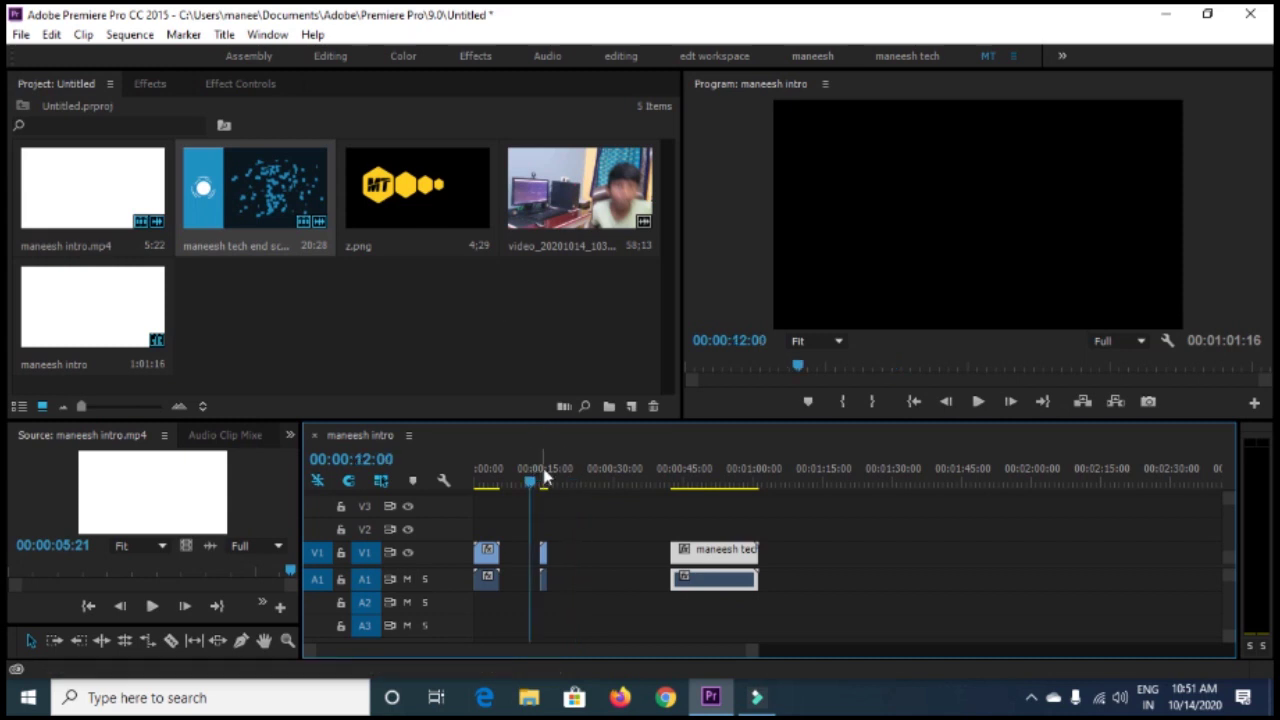
pyautogui.press('space')
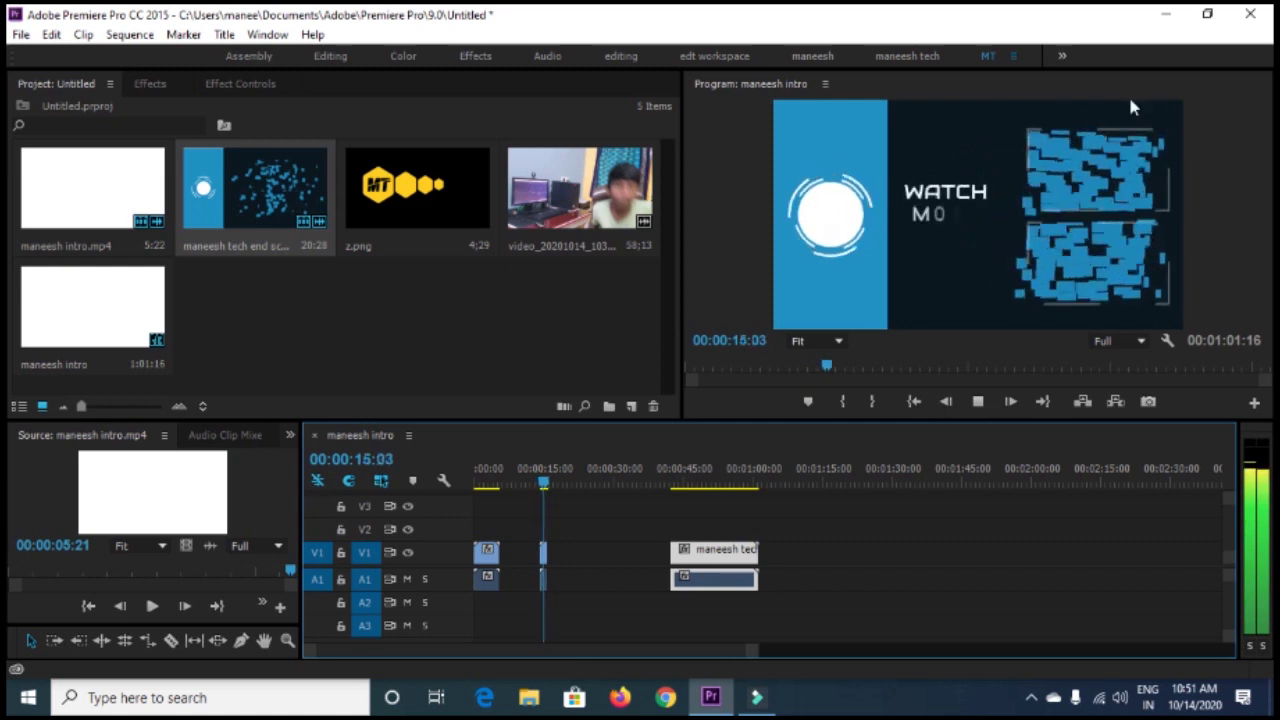
pyautogui.press('space')
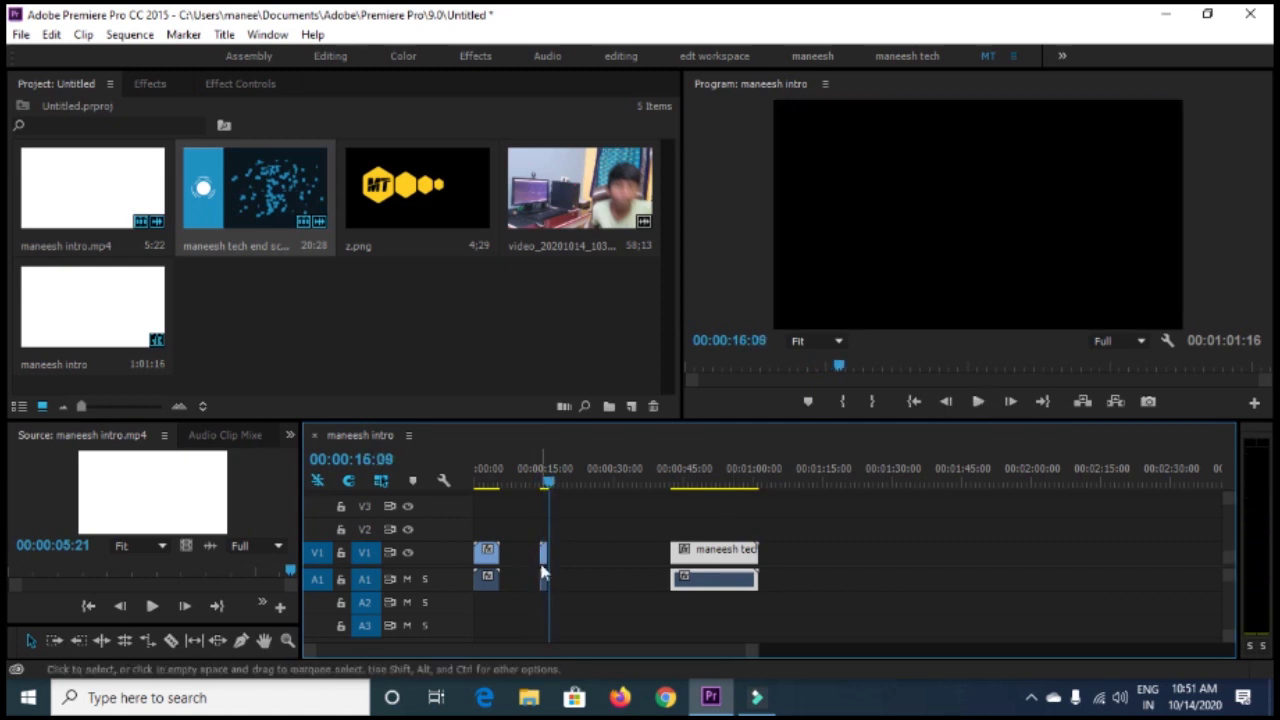
# Step: Delete the leftover end-screen piece and the end-screen clip, leaving only the intro
pyautogui.doubleClick(541, 556)
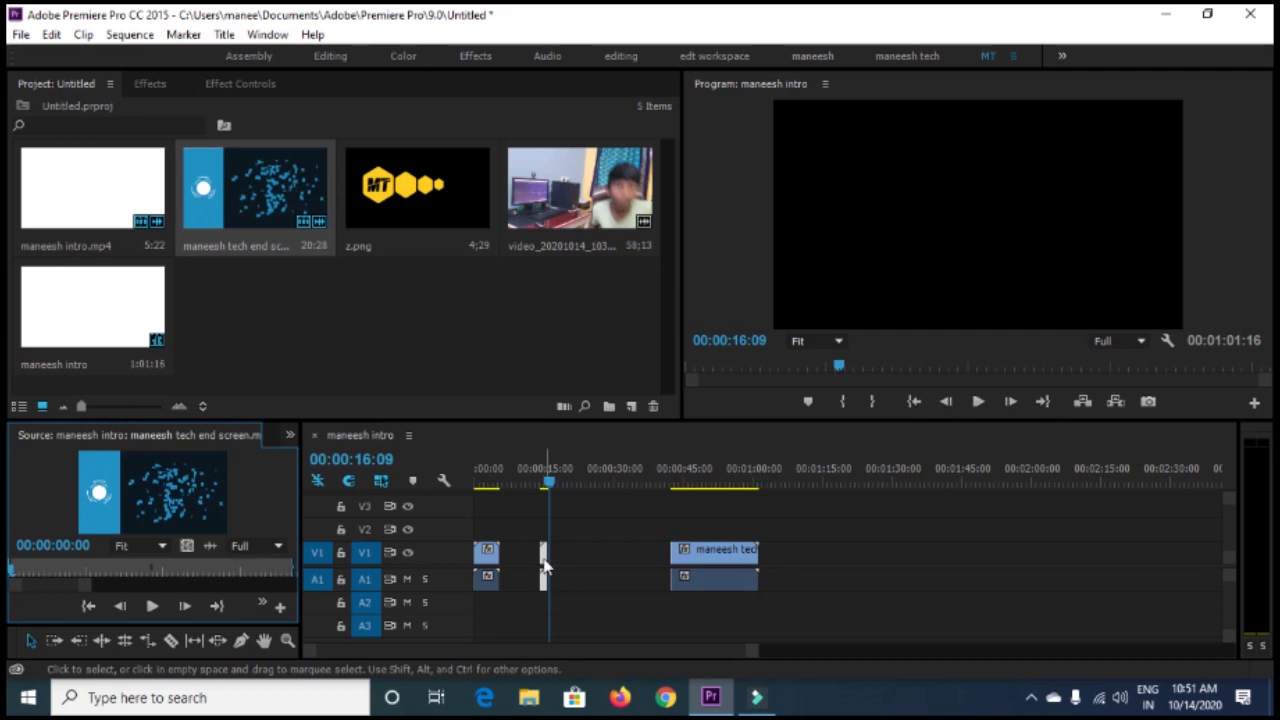
pyautogui.click(541, 560)
pyautogui.press('Delete')
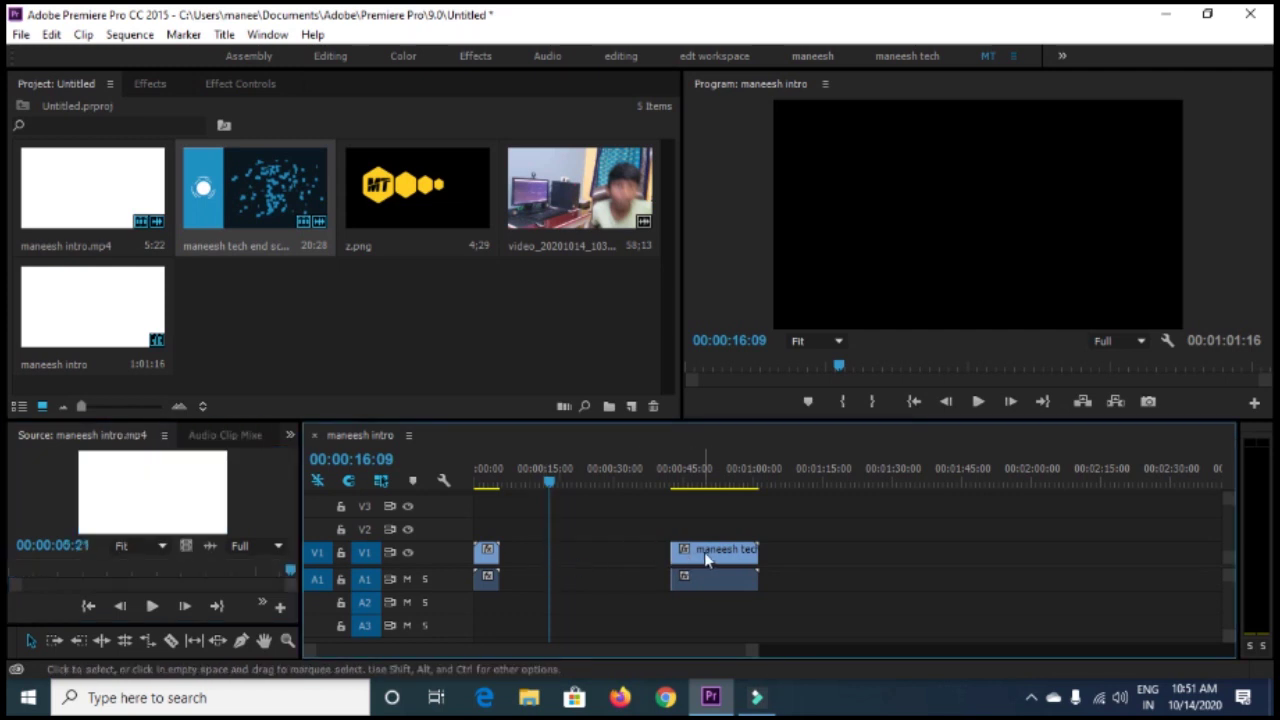
pyautogui.moveTo(707, 552); pyautogui.dragTo(590, 567)
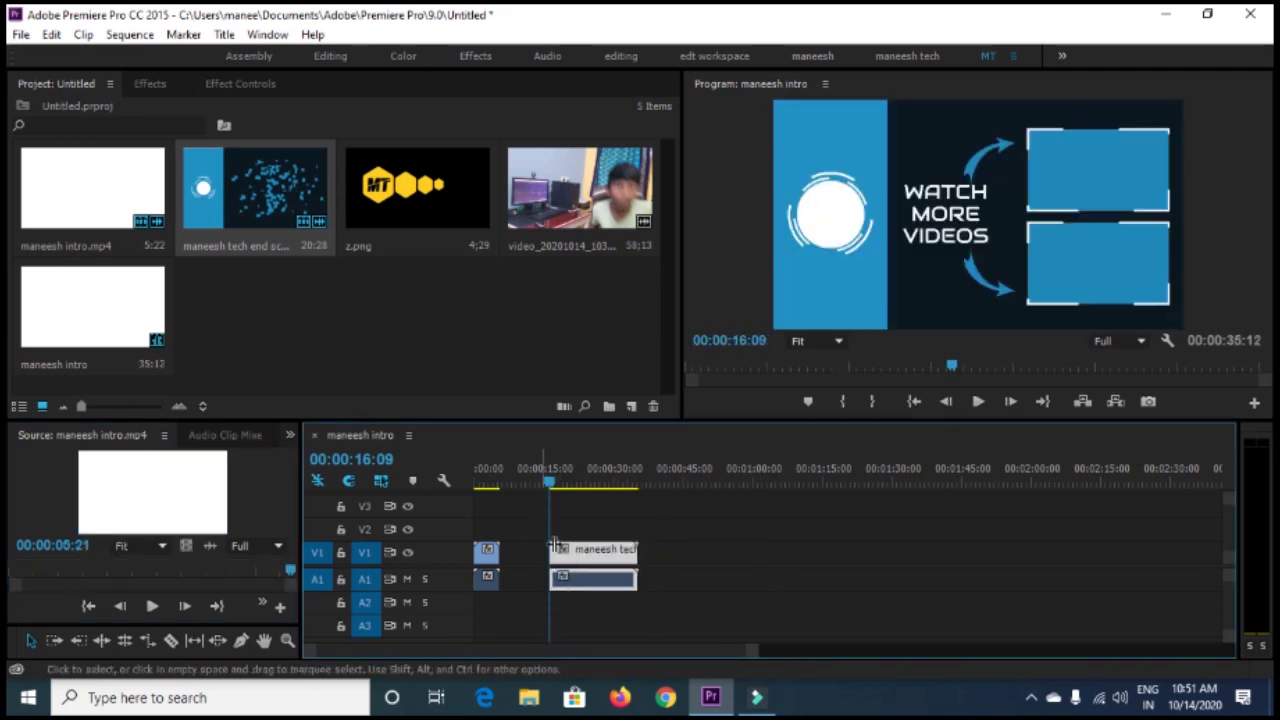
pyautogui.press('space')
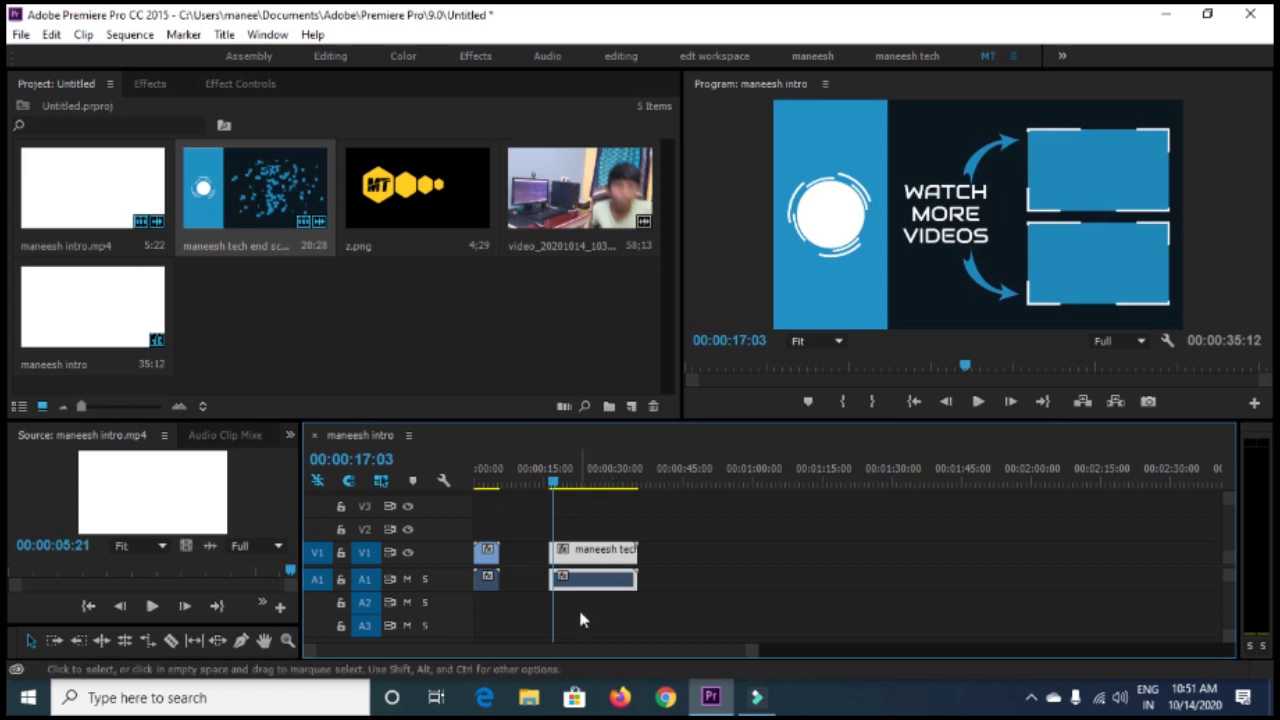
pyautogui.press('Delete')
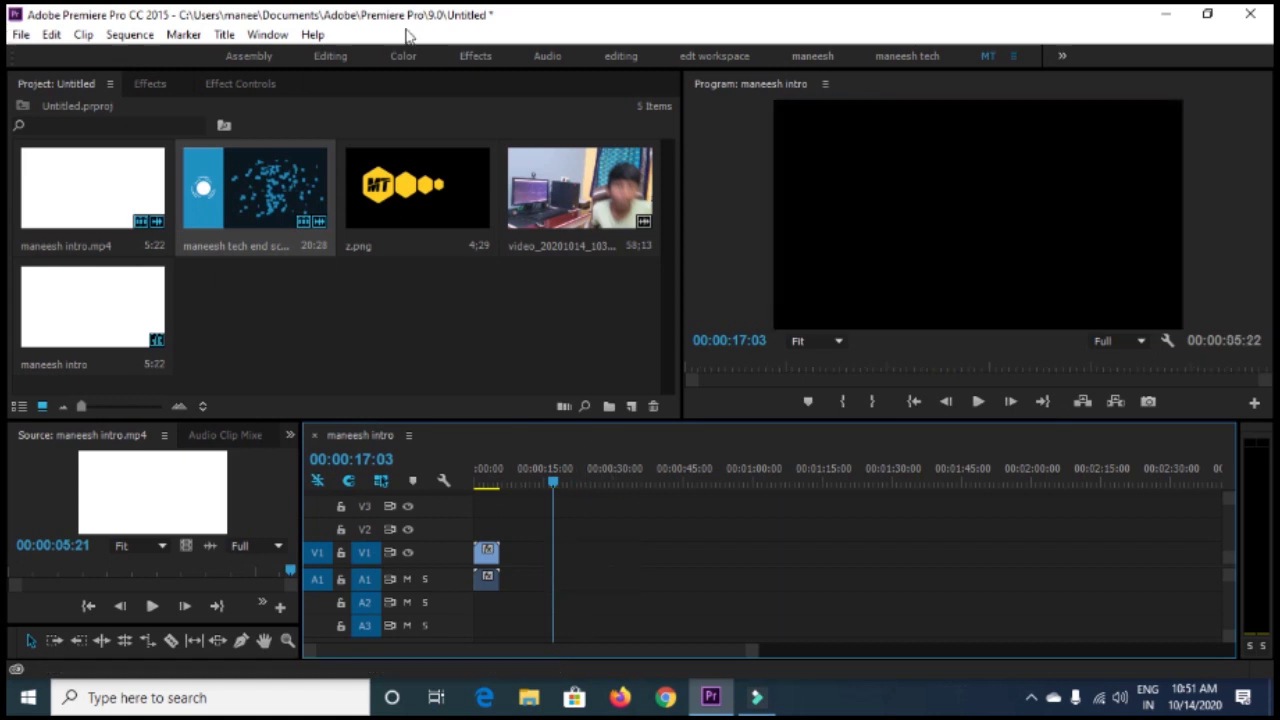
# Step: Replace the short first clip with video_20201014_103130.mp4 on V1, matching sequence settings to it
pyautogui.click(490, 563)
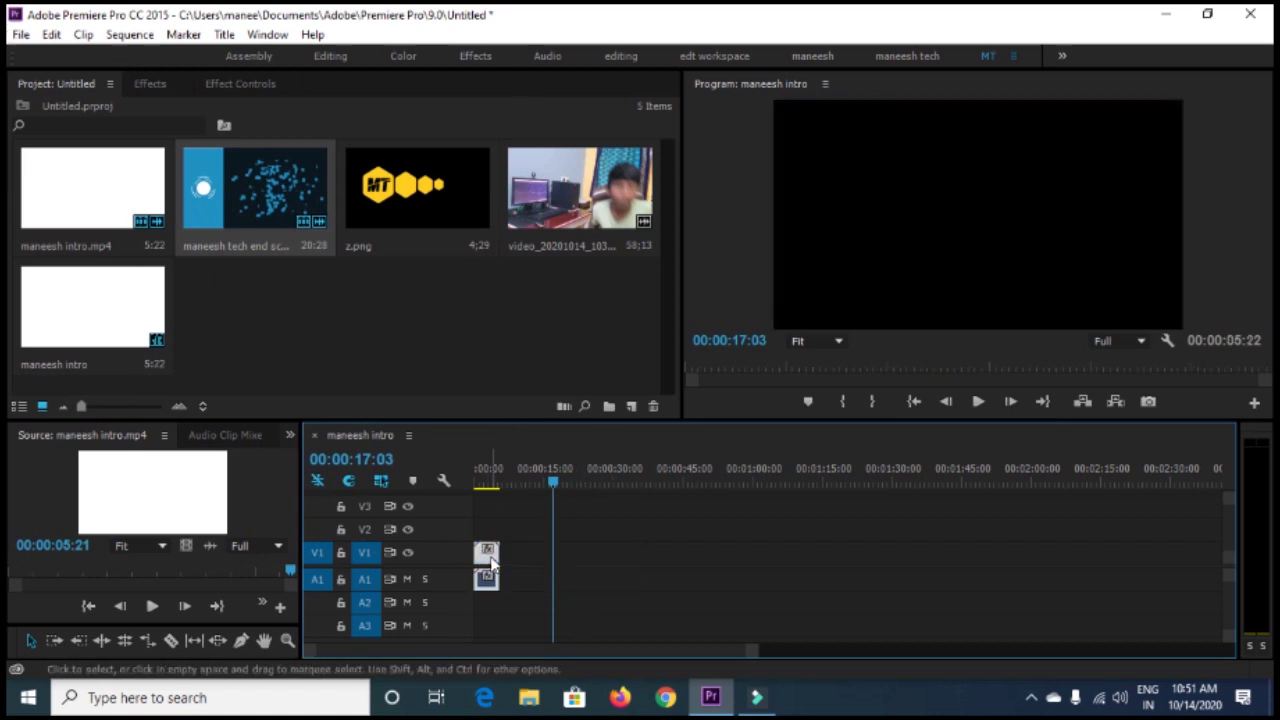
pyautogui.press('Delete')
pyautogui.moveTo(617, 188); pyautogui.dragTo(478, 573)
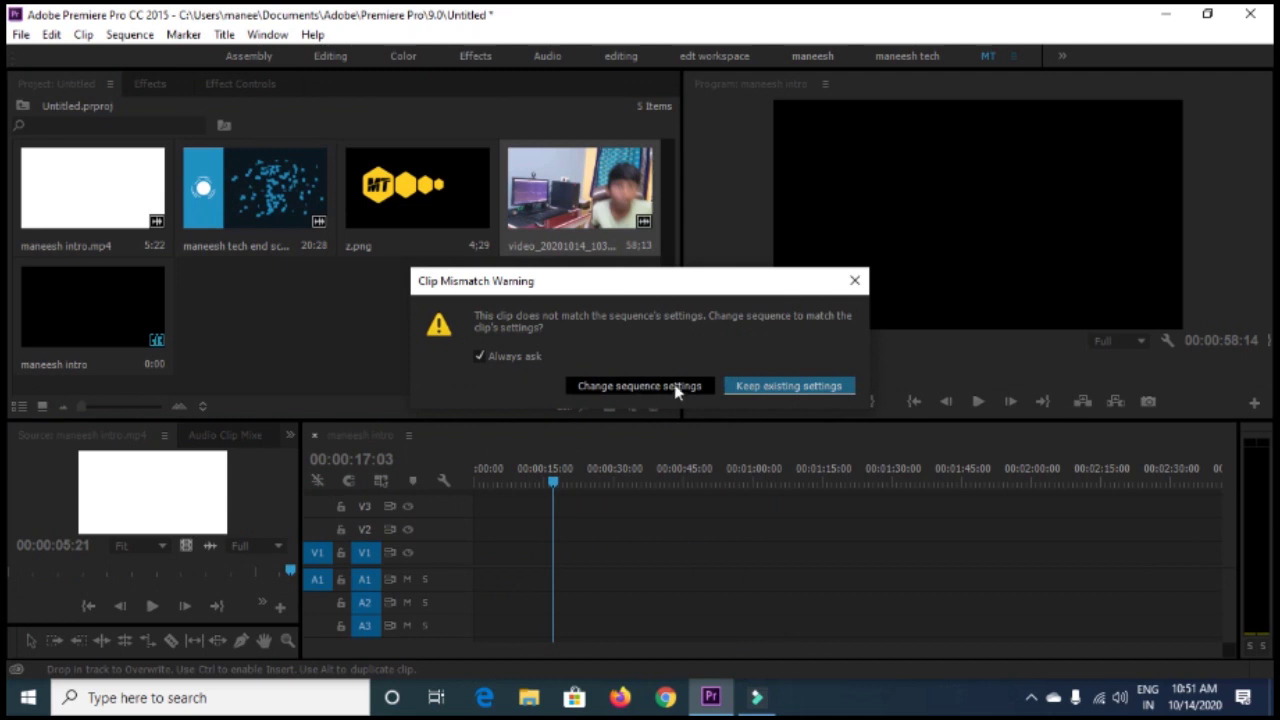
pyautogui.click(637, 385)
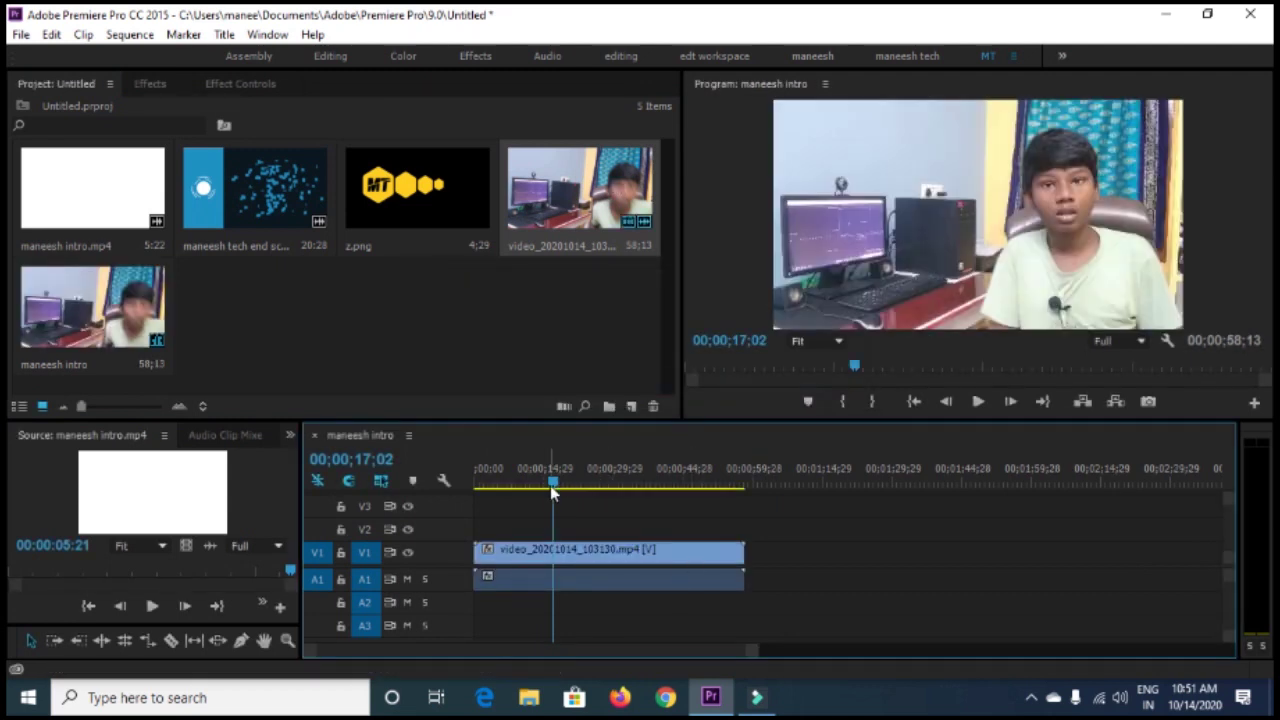
# Step: Return the playhead to the start and select the talking-head clip
pyautogui.moveTo(555, 485); pyautogui.dragTo(464, 490)
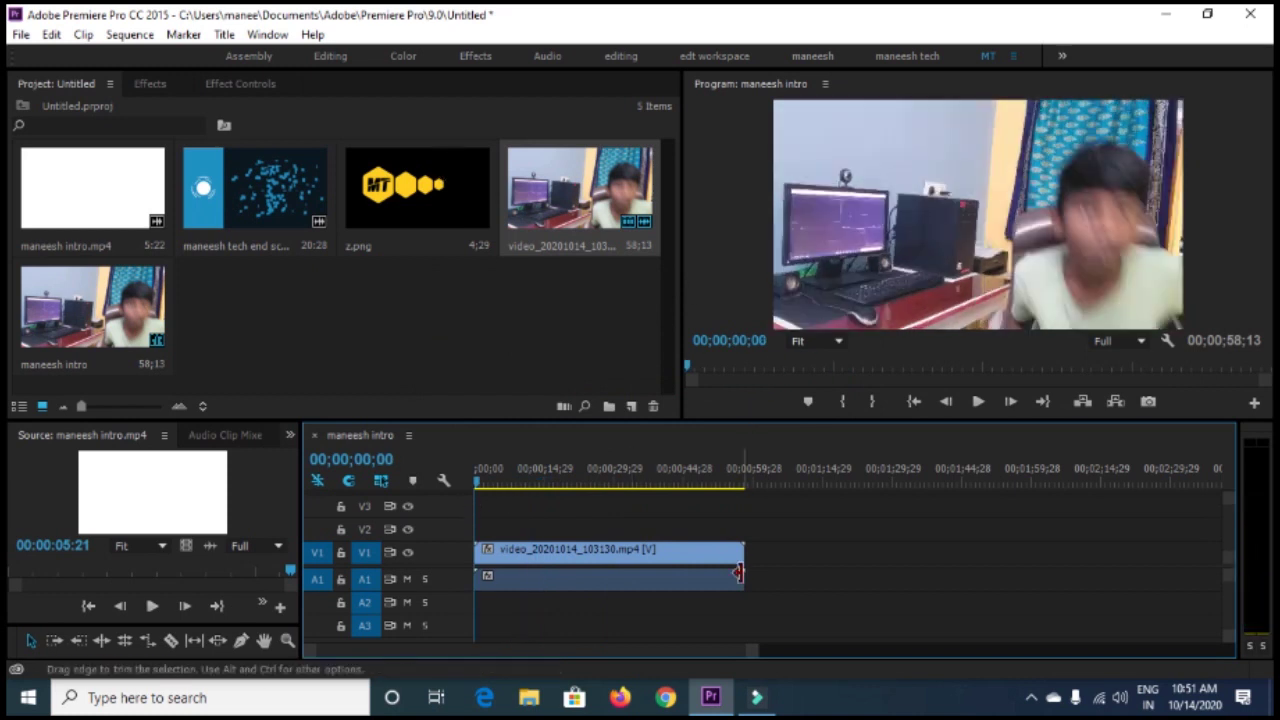
pyautogui.click(610, 554)
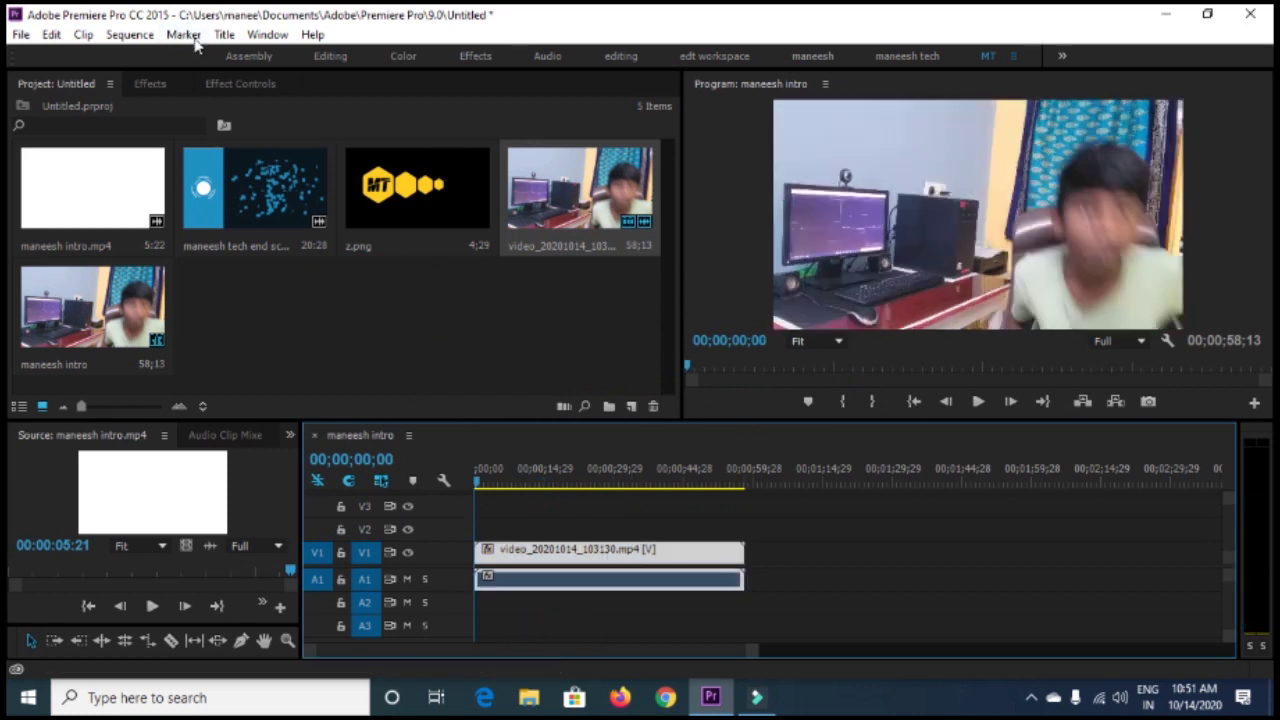
pyautogui.click(280, 36)
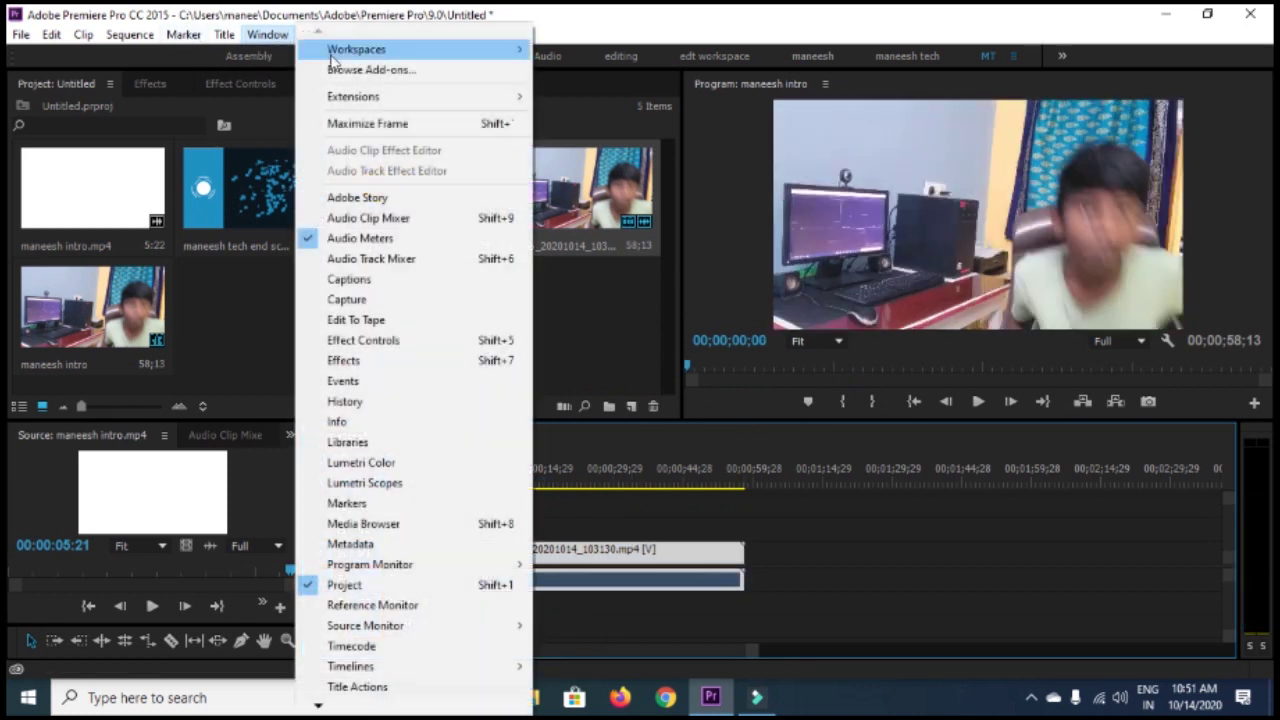
# Step: In Lumetri Basic Correction, raise exposure to 1.0 and set highlights 5.9, shadows -7.2
pyautogui.click(444, 466)
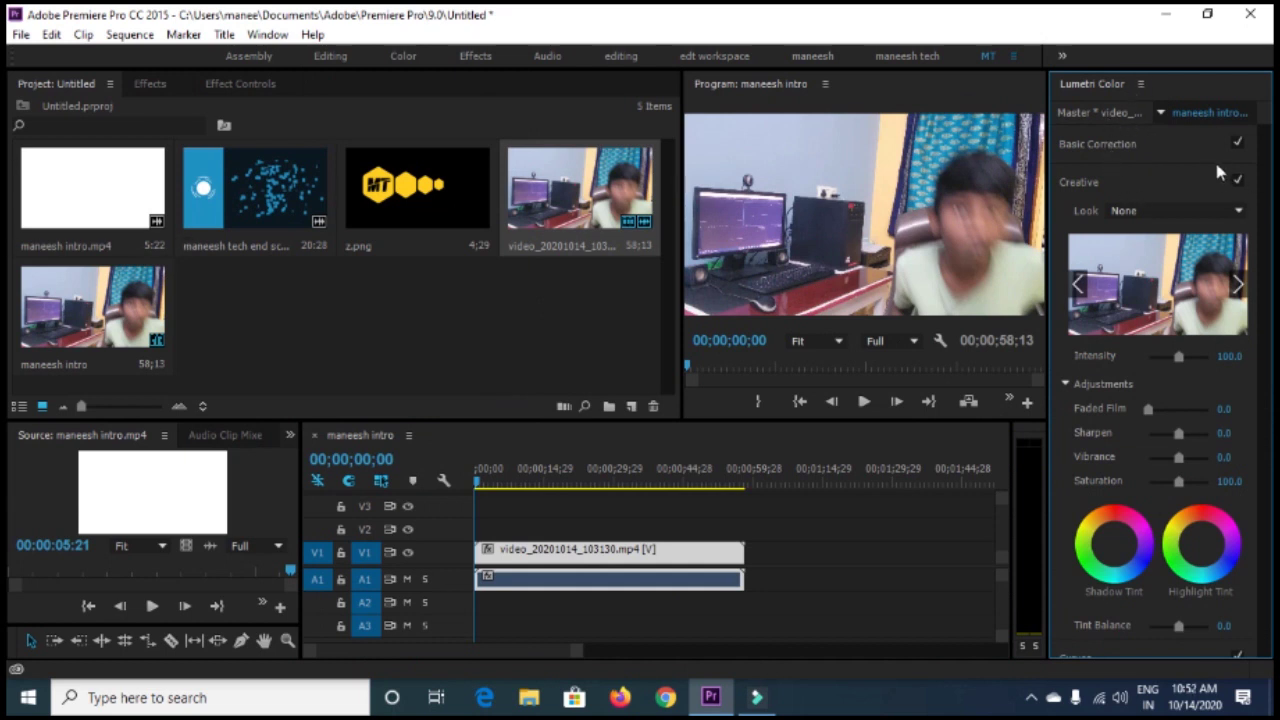
pyautogui.click(1109, 147)
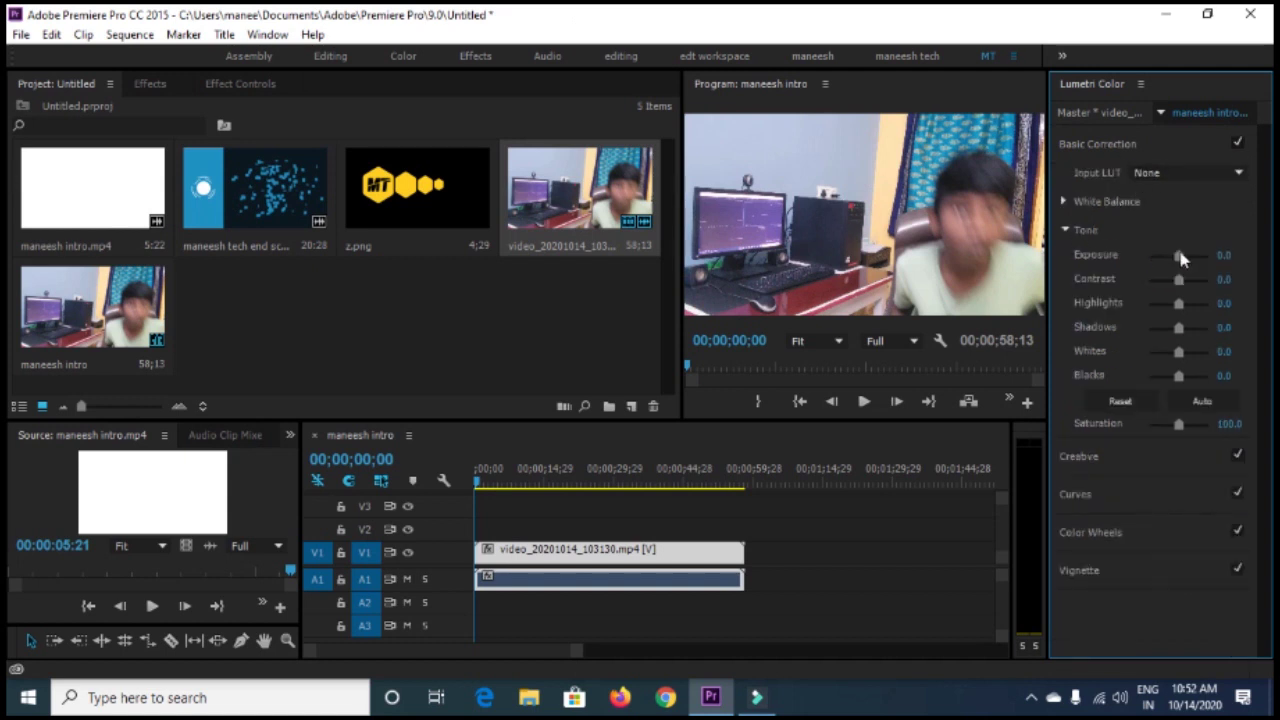
pyautogui.moveTo(1179, 256); pyautogui.dragTo(1184, 279)
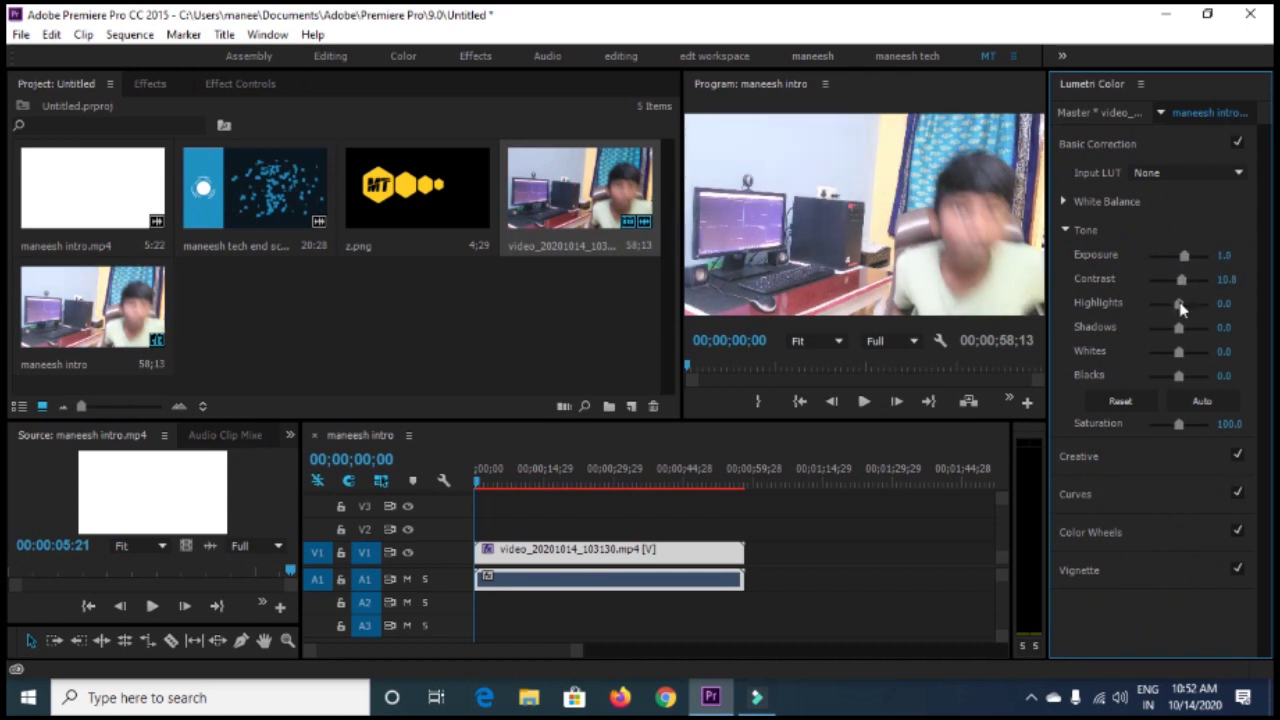
pyautogui.moveTo(1045, 256); pyautogui.dragTo(967, 270)
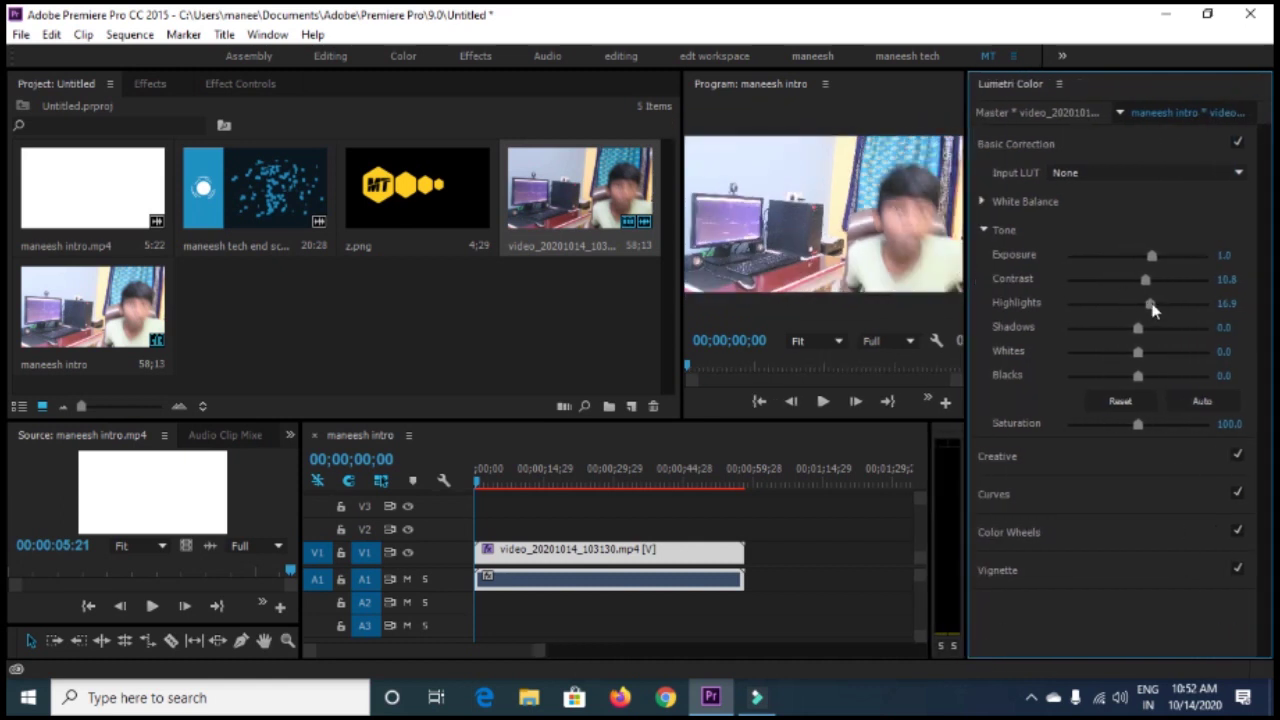
pyautogui.moveTo(1145, 305); pyautogui.dragTo(1132, 327)
# Step: Test saturation values with playback, settling on saturation 125.8
pyautogui.moveTo(1137, 427); pyautogui.dragTo(1208, 424)
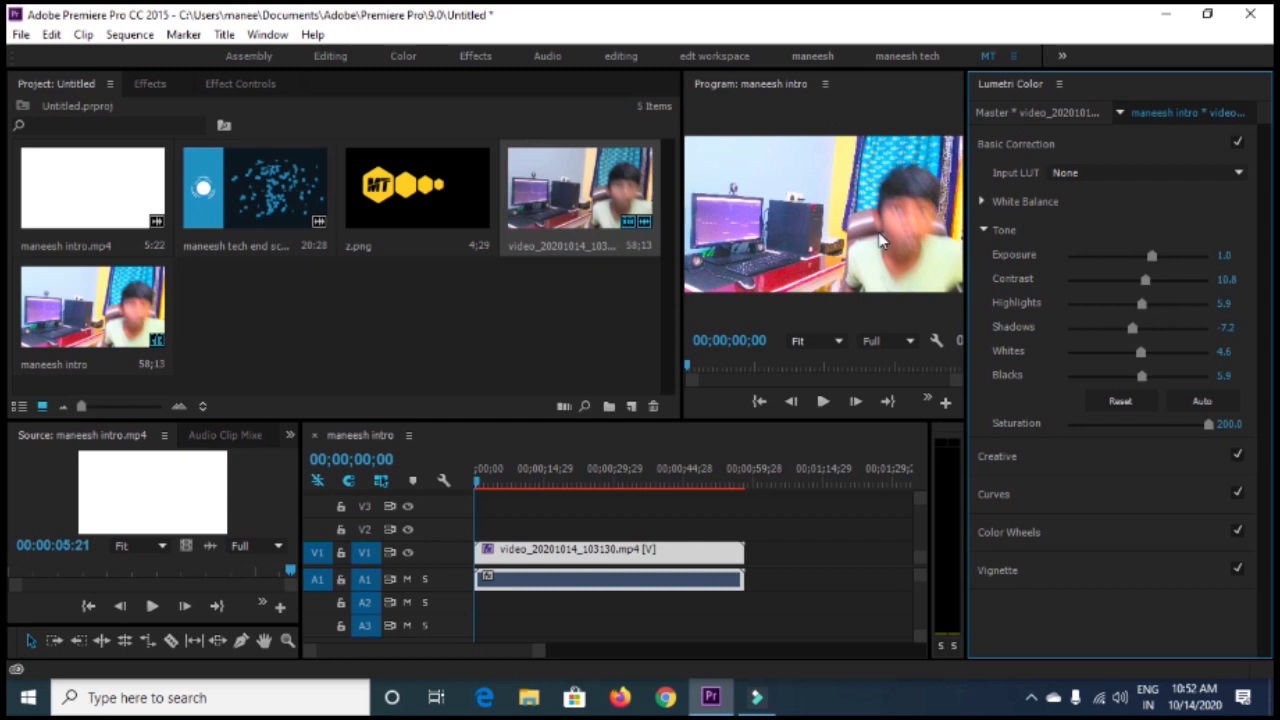
pyautogui.press('space')
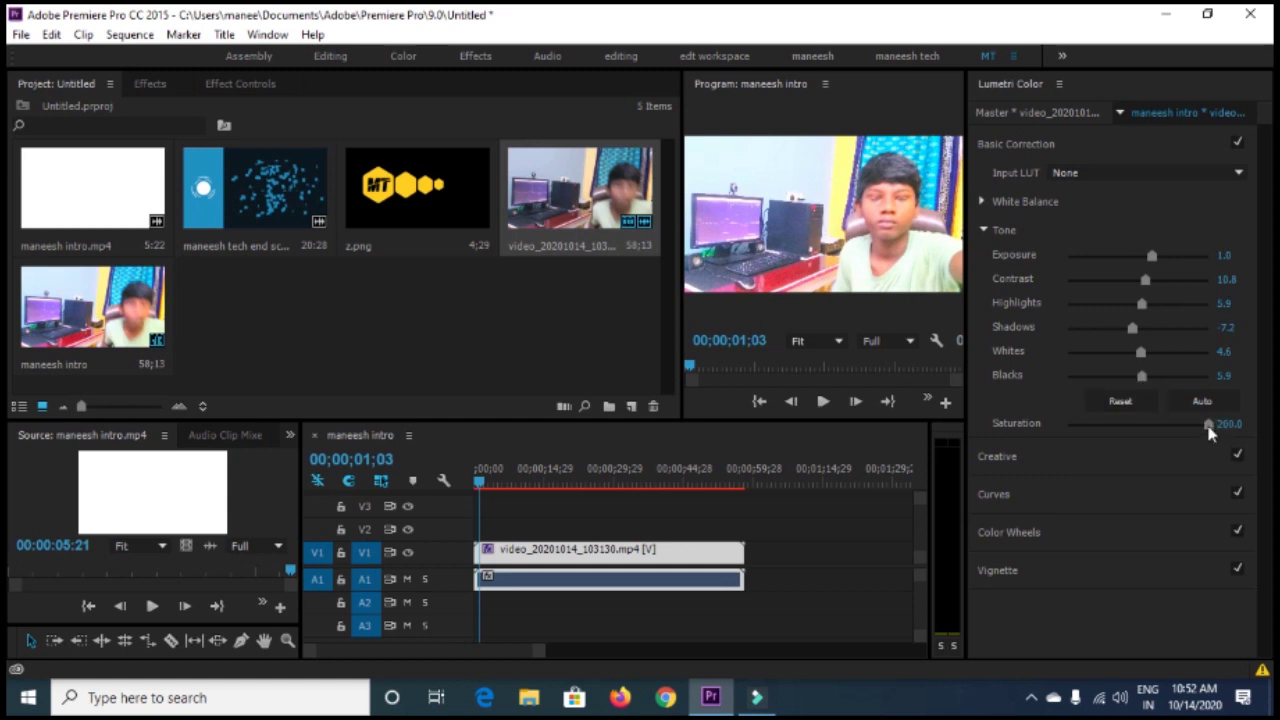
pyautogui.moveTo(1218, 427)
pyautogui.mouseDown()
pyautogui.moveTo(1115, 436)
pyautogui.moveTo(1055, 374)
pyautogui.mouseUp()
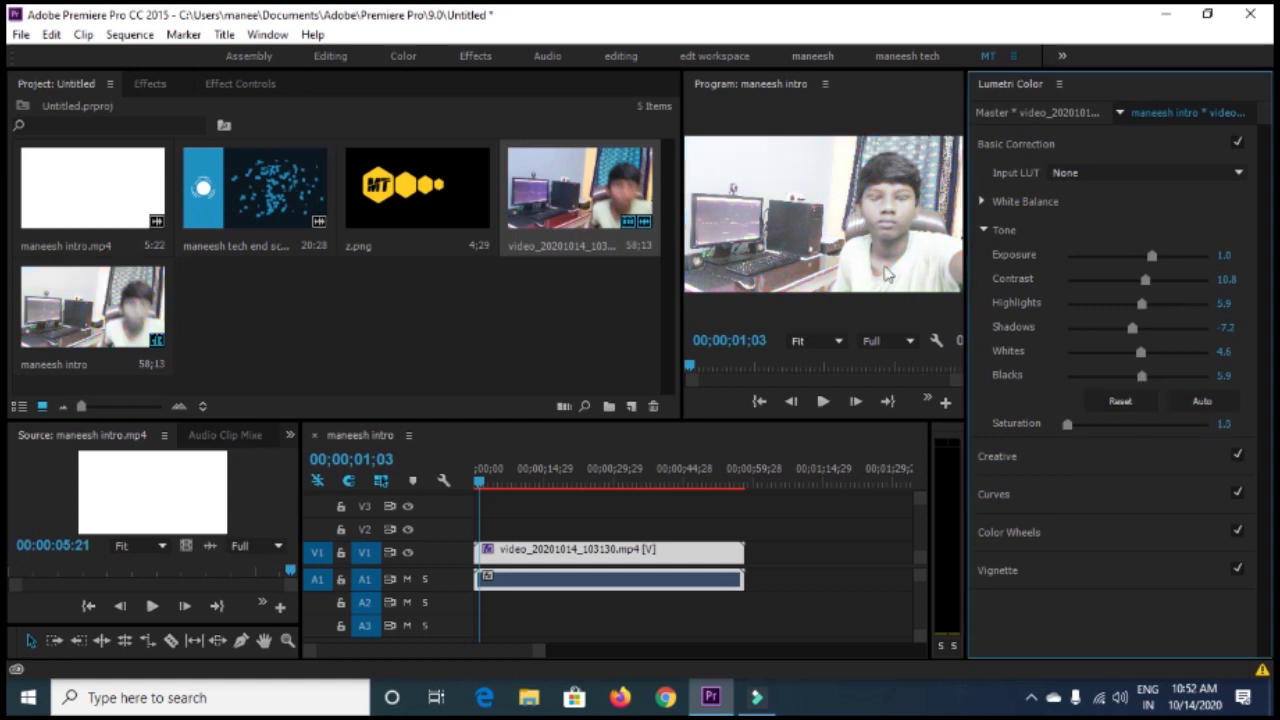
pyautogui.click(1140, 426)
pyautogui.moveTo(1157, 428); pyautogui.dragTo(1166, 430)
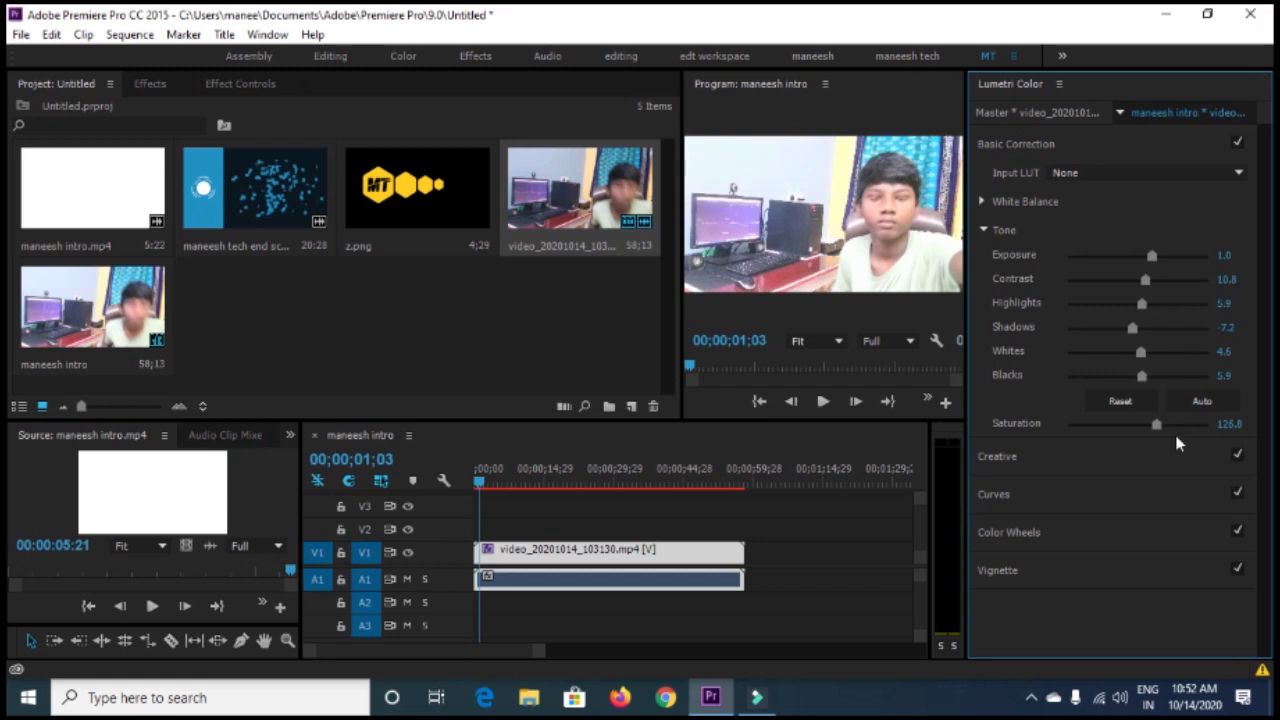
pyautogui.click(997, 457)
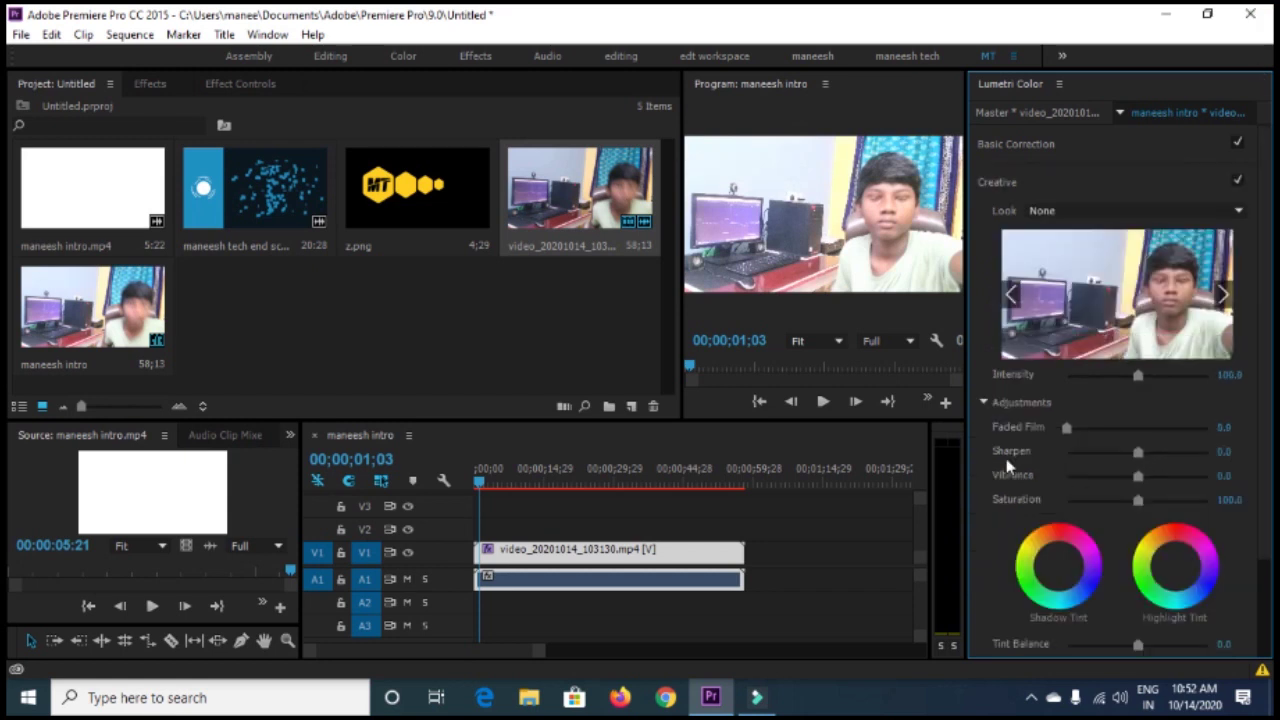
# Step: Apply the Fuji ETERNA 250D Fuji 3510 creative look at intensity 81
pyautogui.click(998, 184)
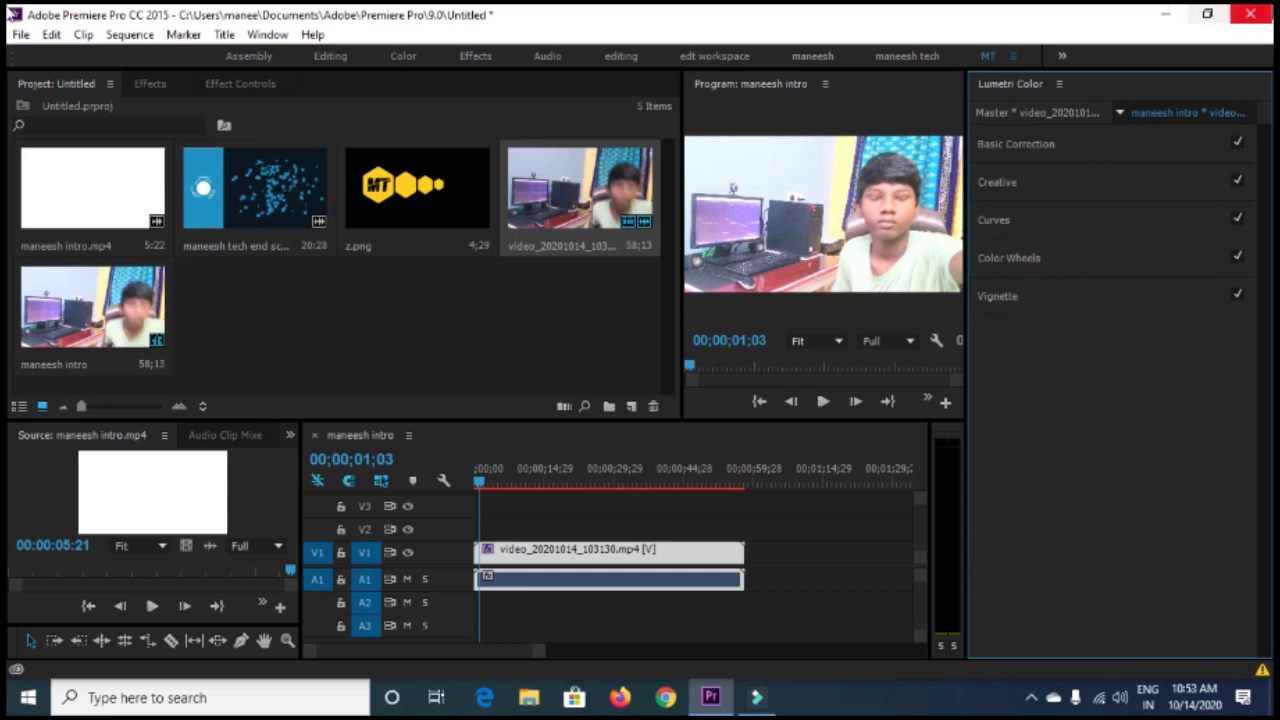
pyautogui.click(1006, 186)
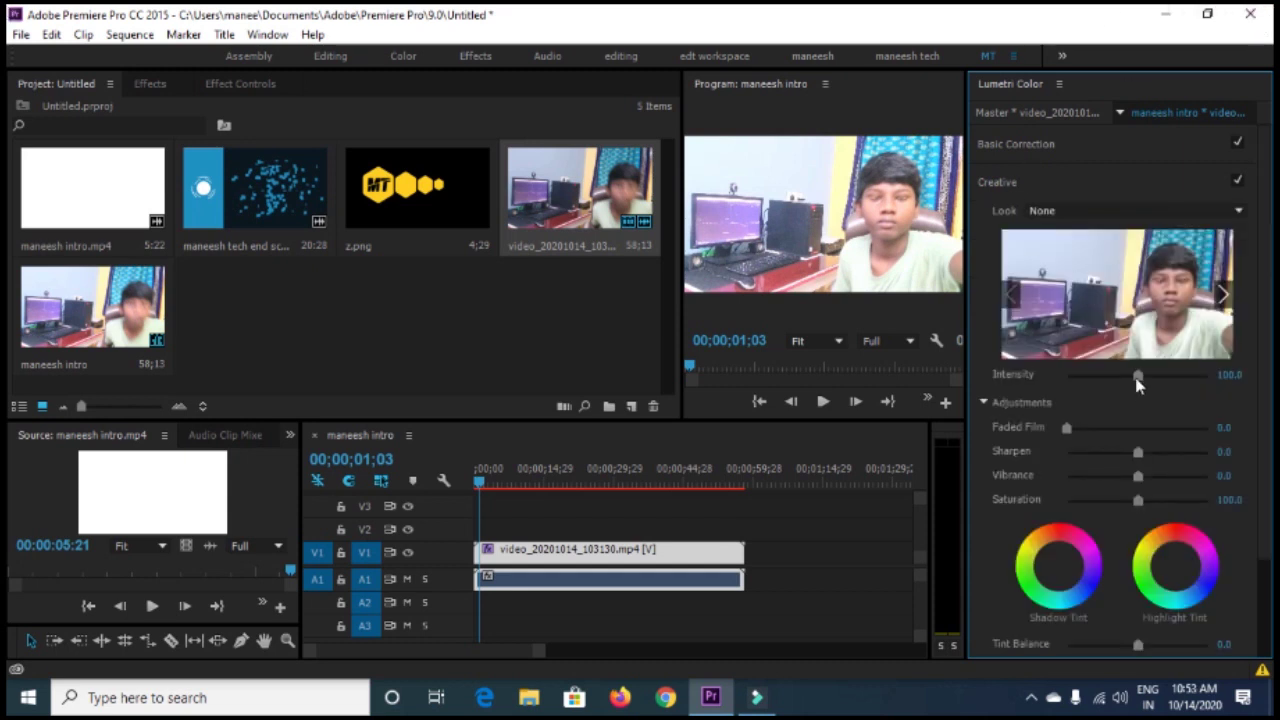
pyautogui.click(1068, 210)
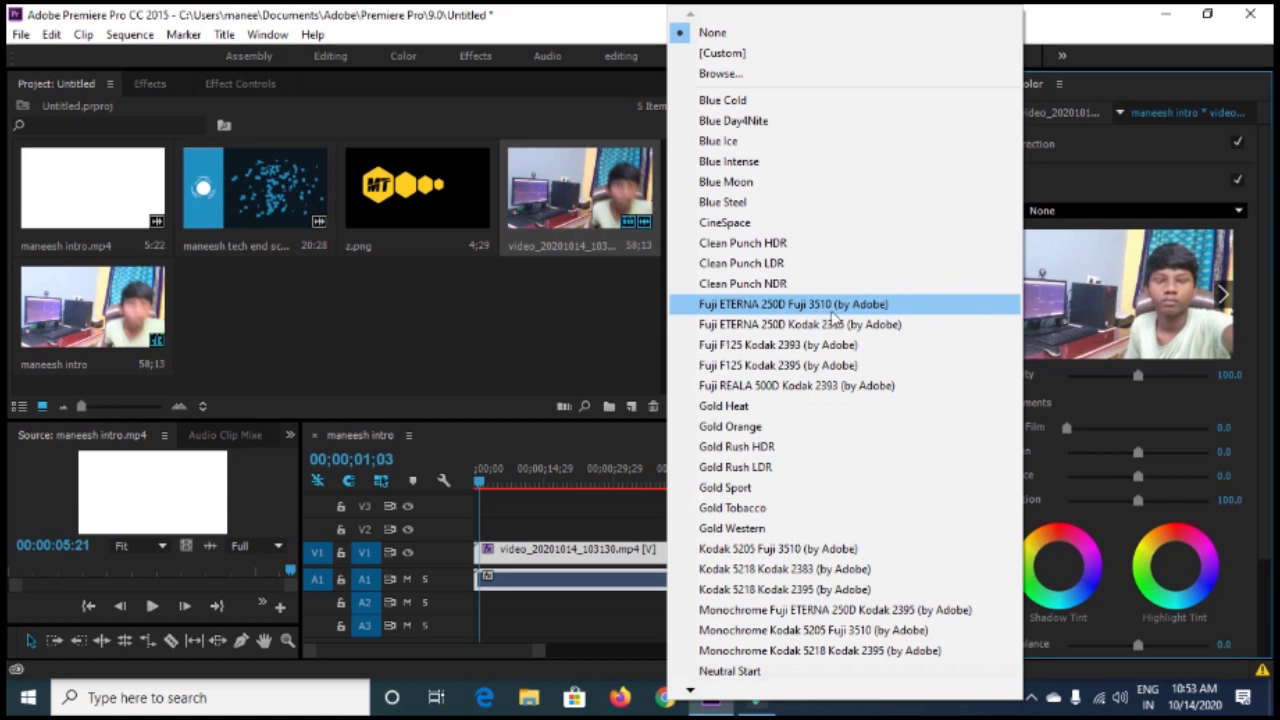
pyautogui.click(916, 311)
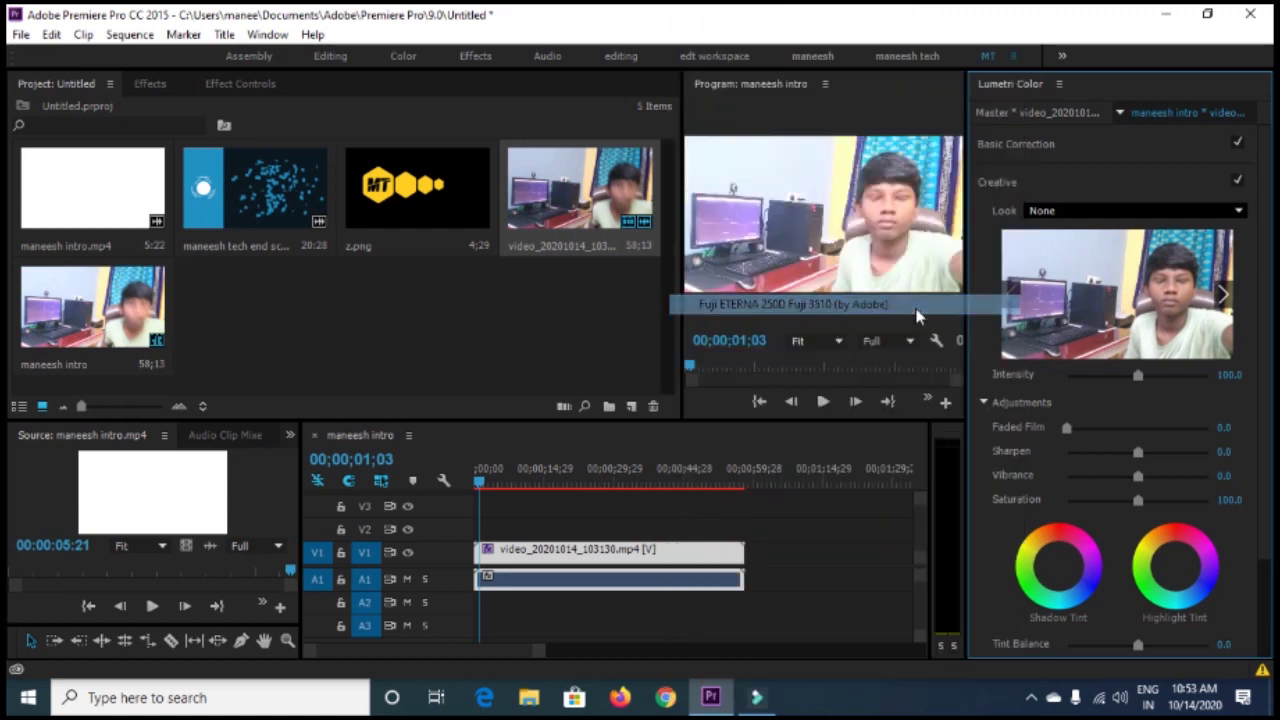
pyautogui.click(1200, 216)
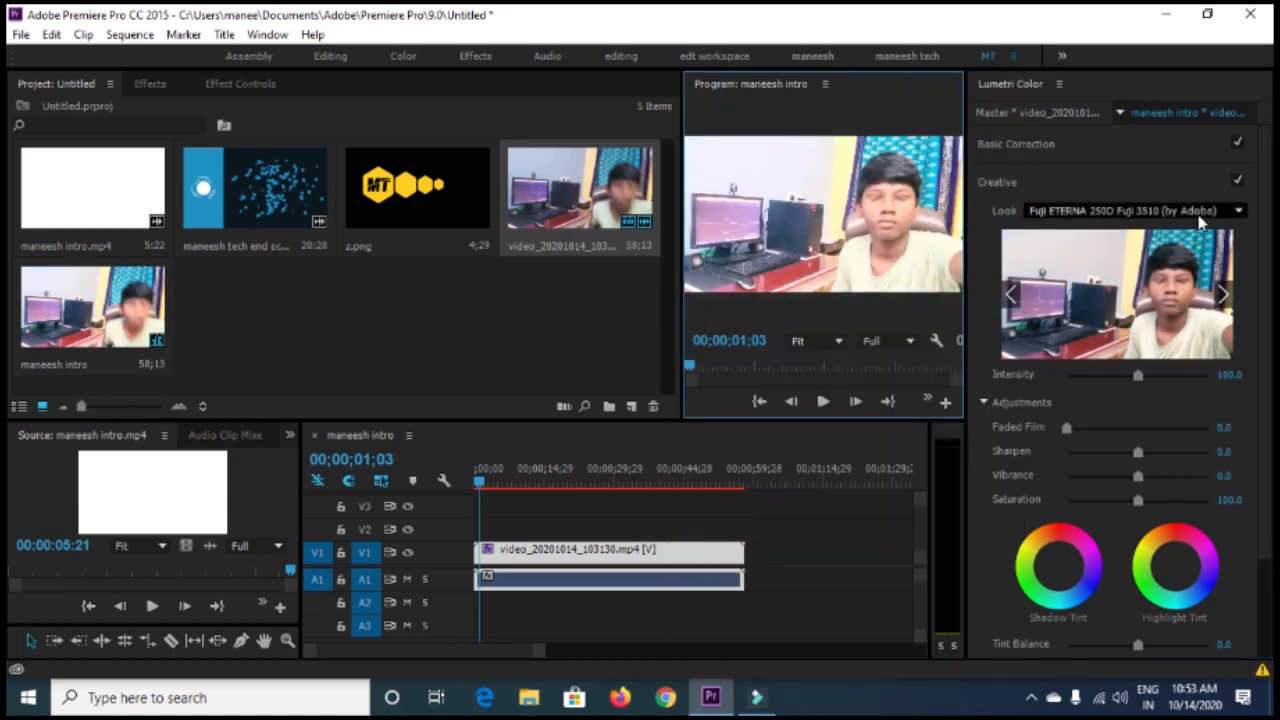
pyautogui.click(1130, 362)
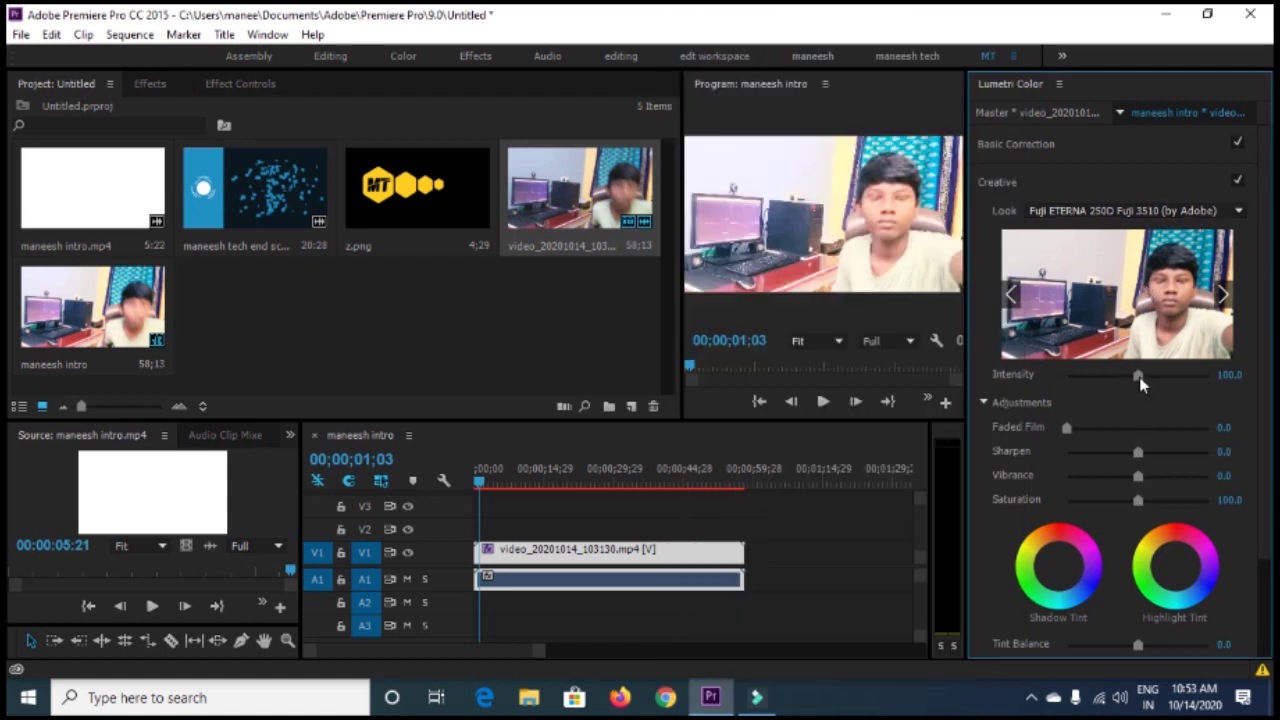
pyautogui.moveTo(1139, 377); pyautogui.dragTo(1056, 384)
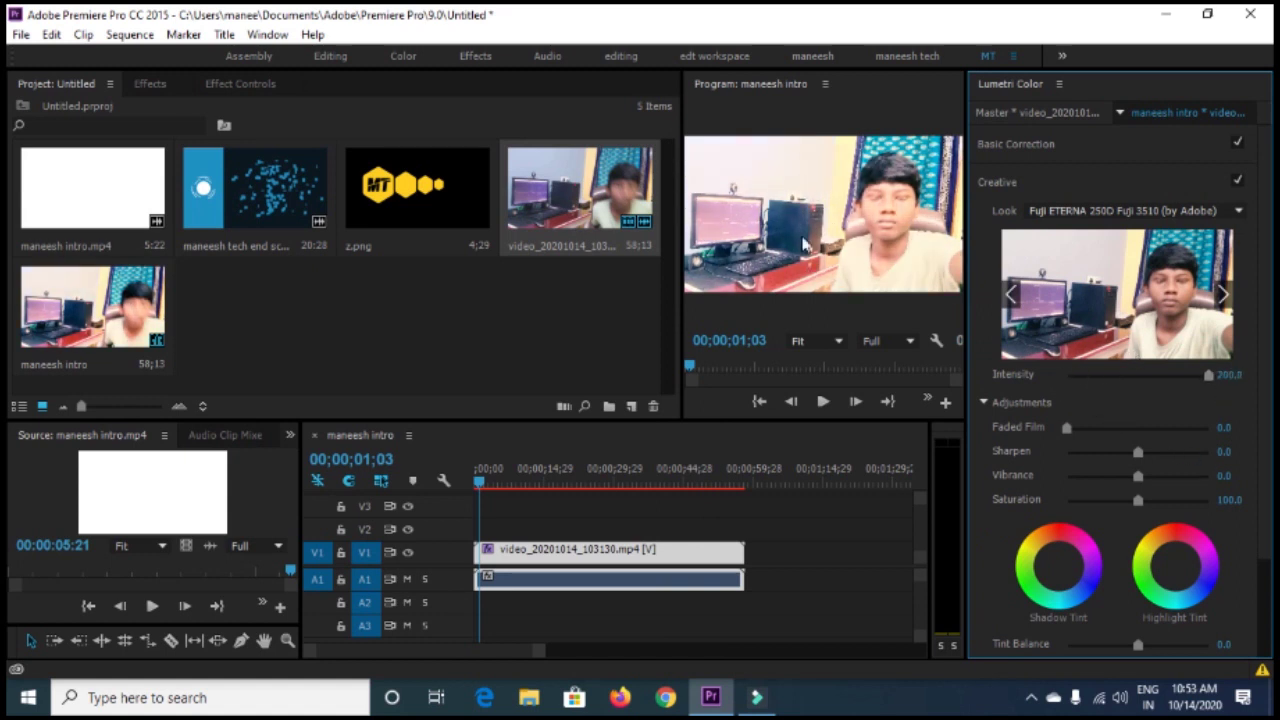
pyautogui.moveTo(1203, 376); pyautogui.dragTo(1148, 376)
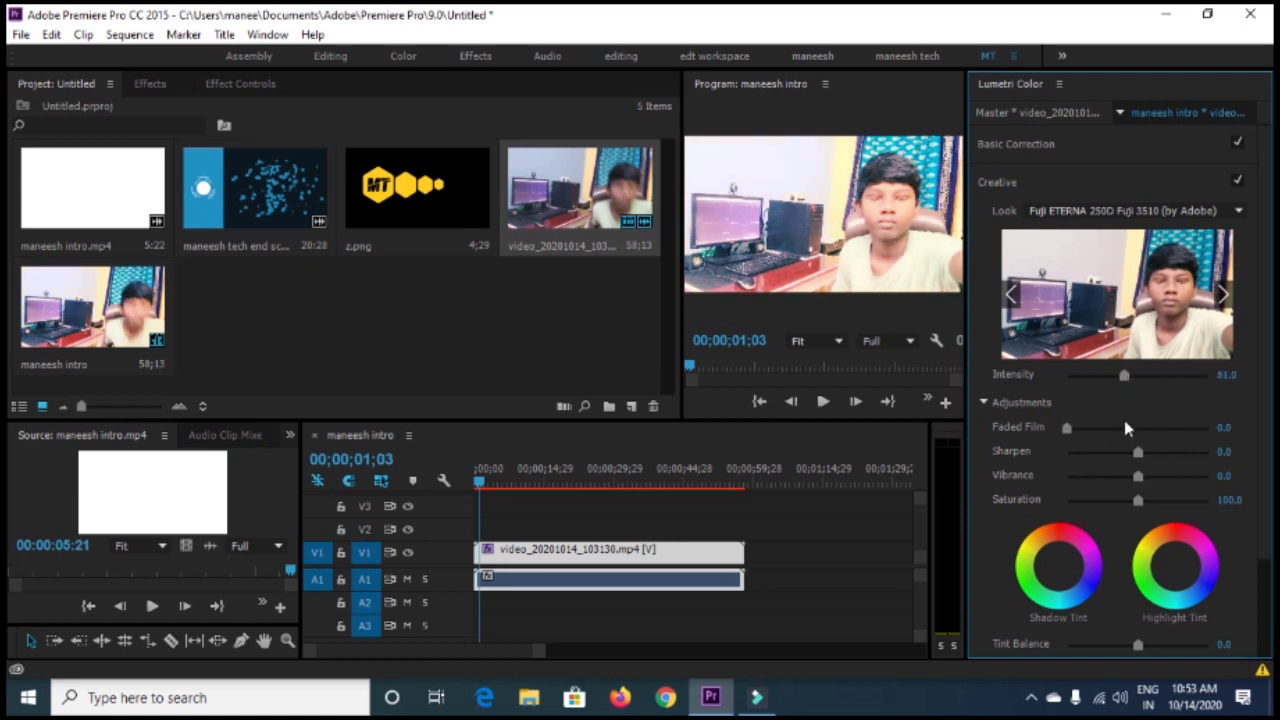
# Step: Try Faded Film, then set Sharpen 12.9, Vibrance 46.4 and Saturation 120.3
pyautogui.moveTo(1131, 438); pyautogui.dragTo(1218, 438)
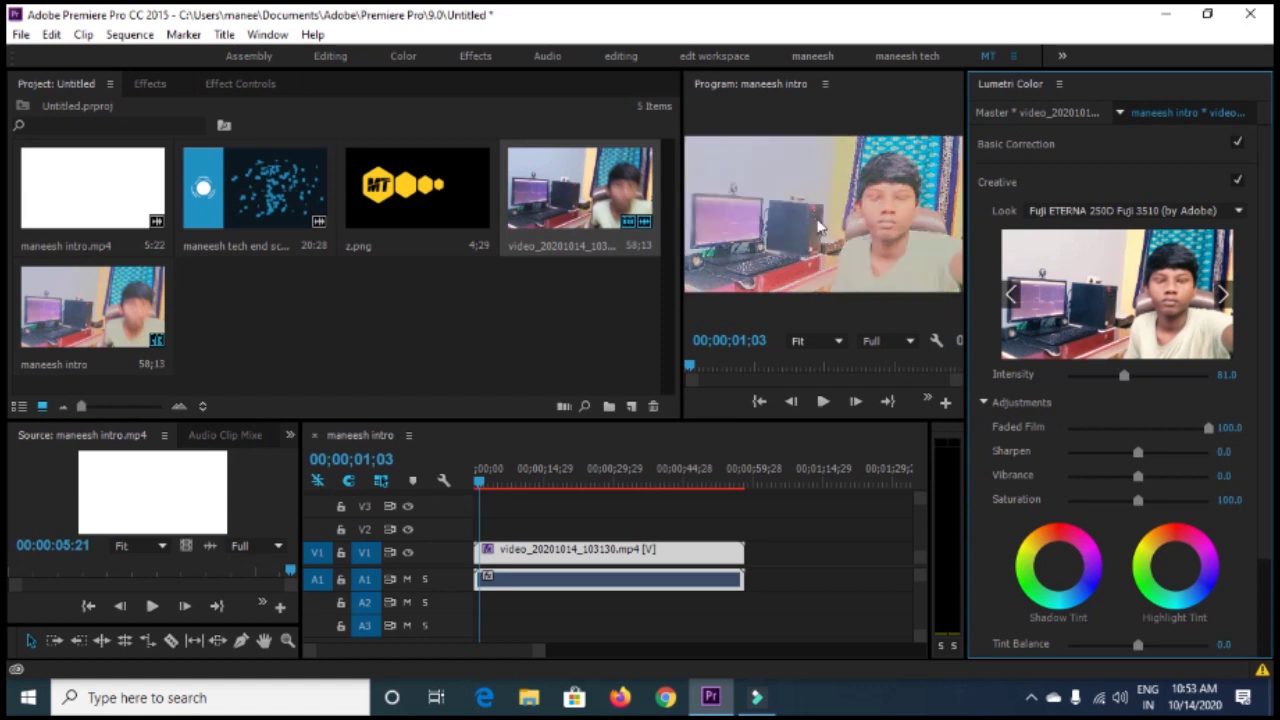
pyautogui.moveTo(1208, 427); pyautogui.dragTo(1055, 440)
pyautogui.scroll(-1, 1164, 447)
pyautogui.moveTo(1138, 433); pyautogui.dragTo(1175, 433)
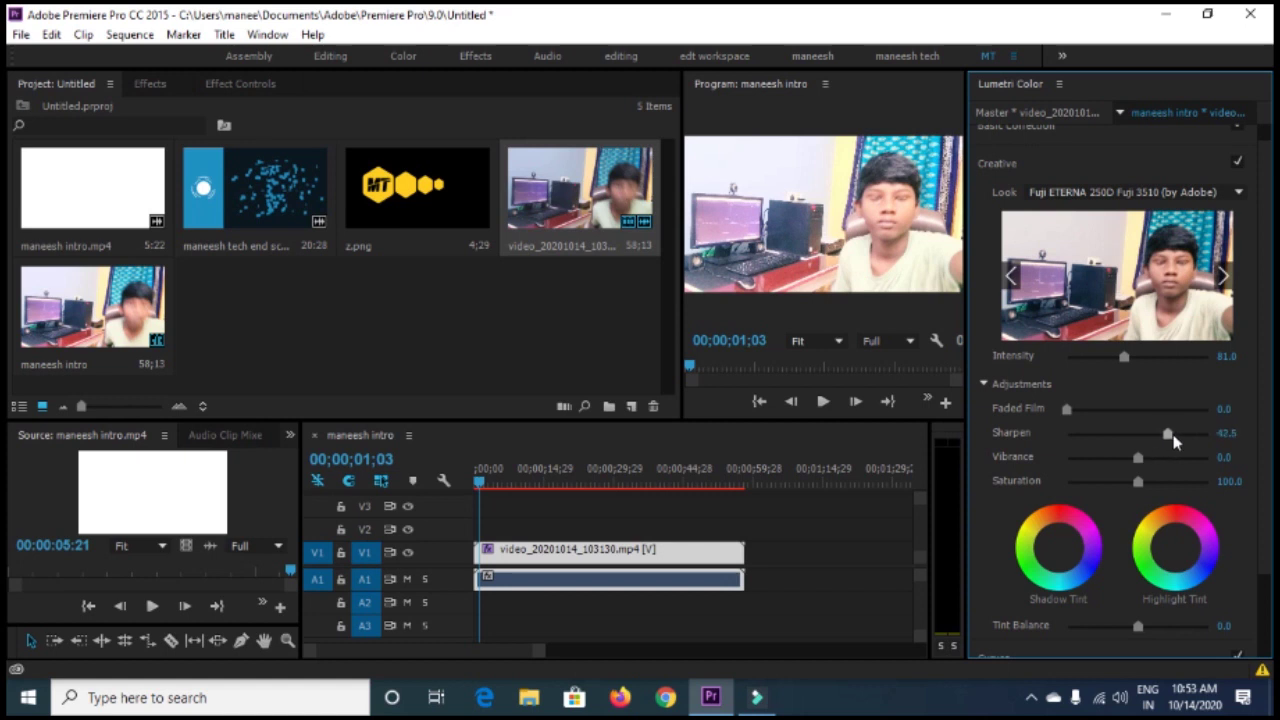
pyautogui.scroll(-2, 1180, 440)
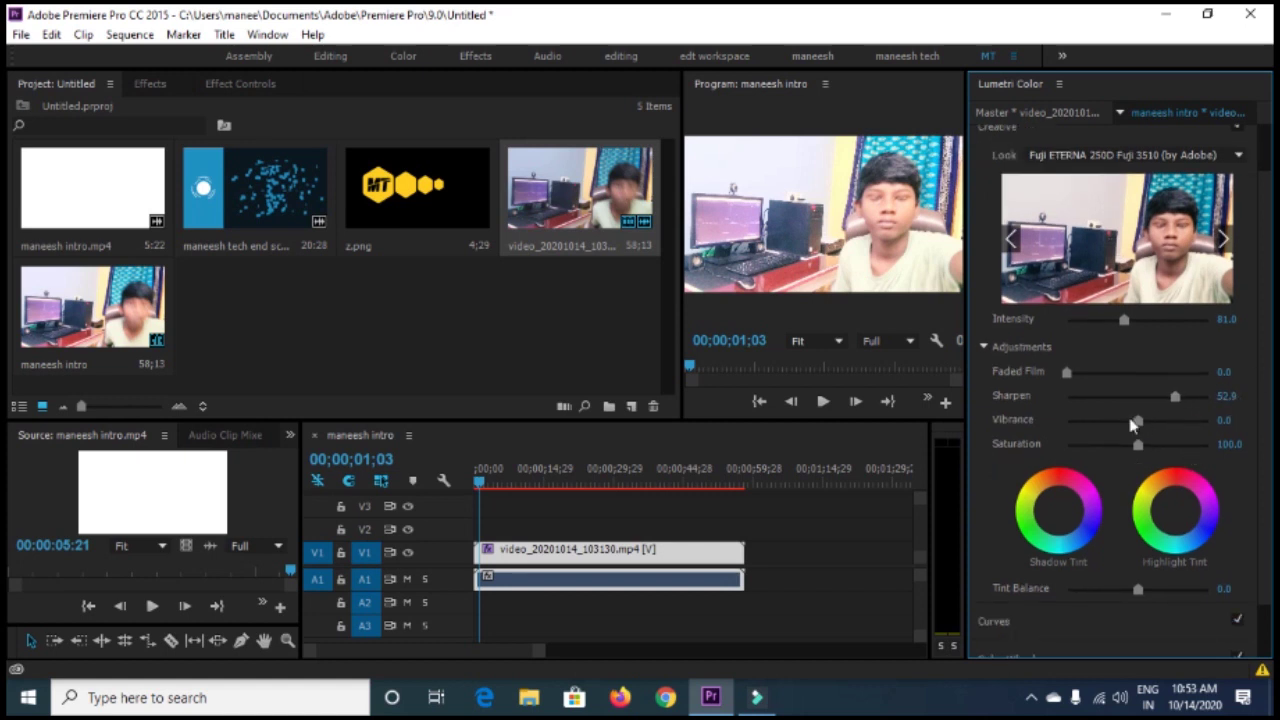
pyautogui.moveTo(1223, 397); pyautogui.dragTo(1231, 397)
pyautogui.moveTo(1140, 421)
pyautogui.mouseDown()
pyautogui.moveTo(1170, 421)
pyautogui.moveTo(1155, 446)
pyautogui.mouseUp()
pyautogui.scroll(-2, 1140, 460)
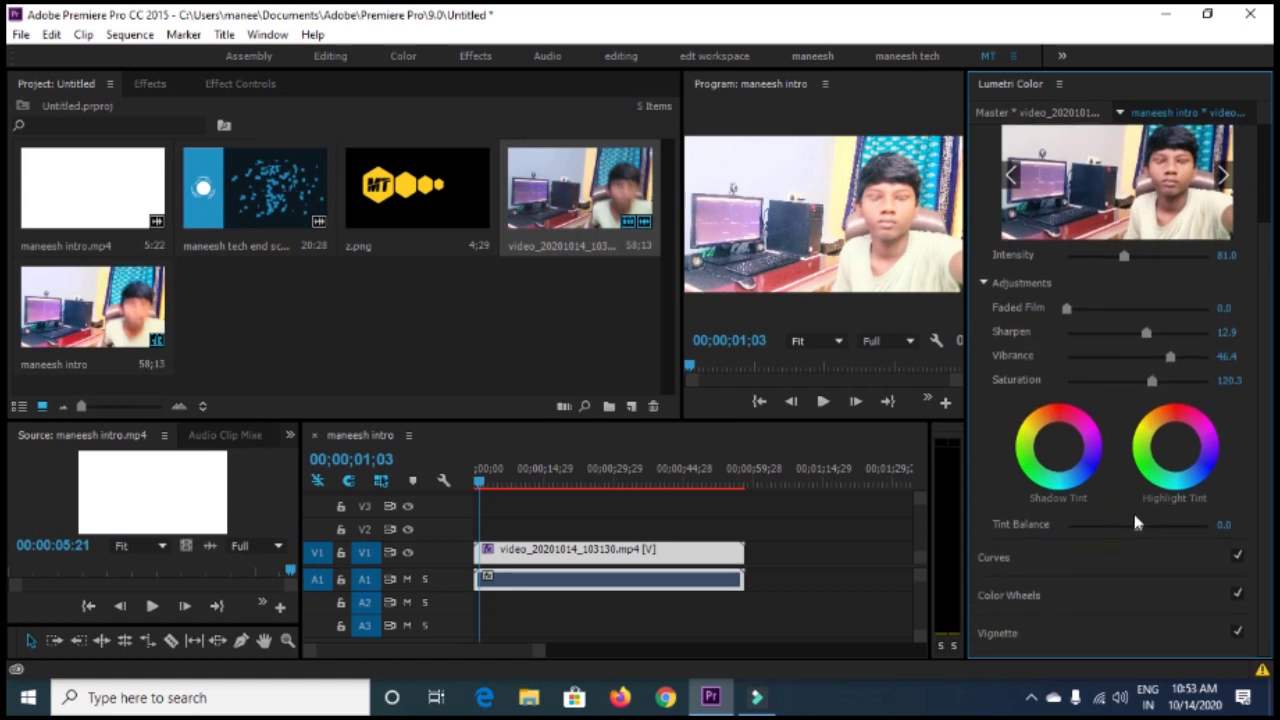
pyautogui.moveTo(1138, 525); pyautogui.dragTo(1135, 526)
pyautogui.scroll(3, 1160, 450)
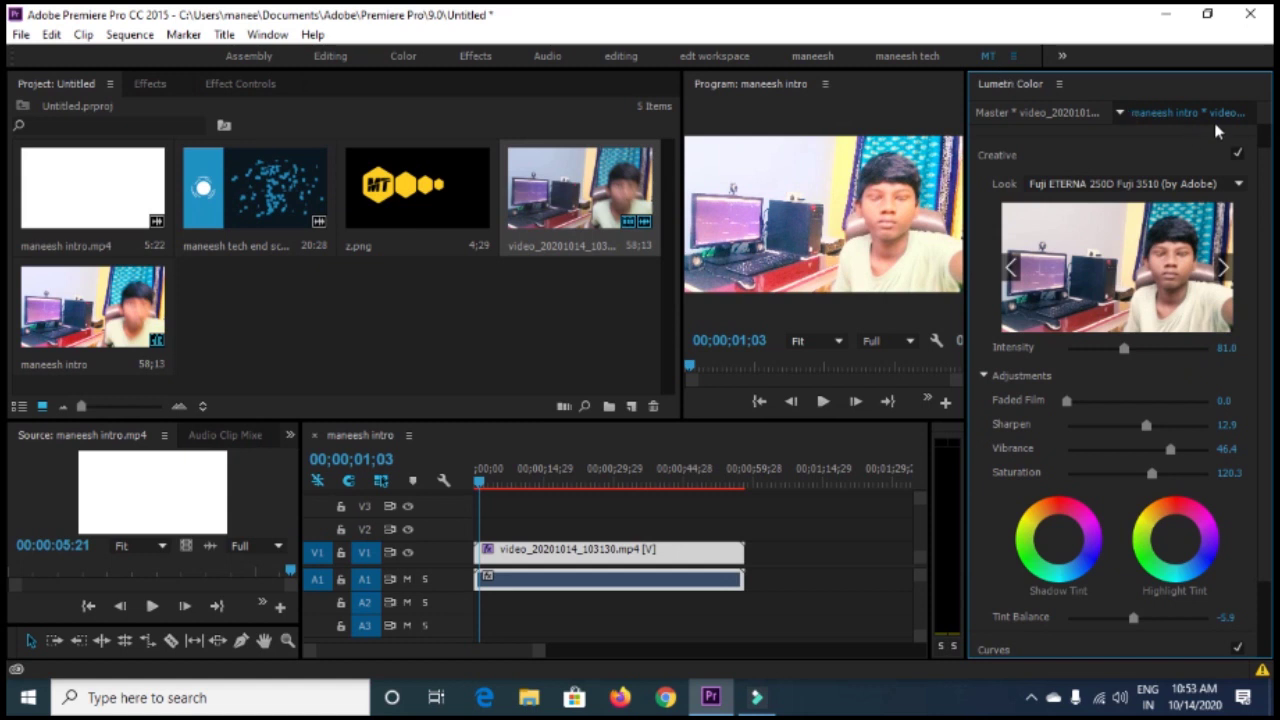
# Step: Close the Lumetri Color panel and enlarge the Program monitor and Timeline
pyautogui.click(1060, 84)
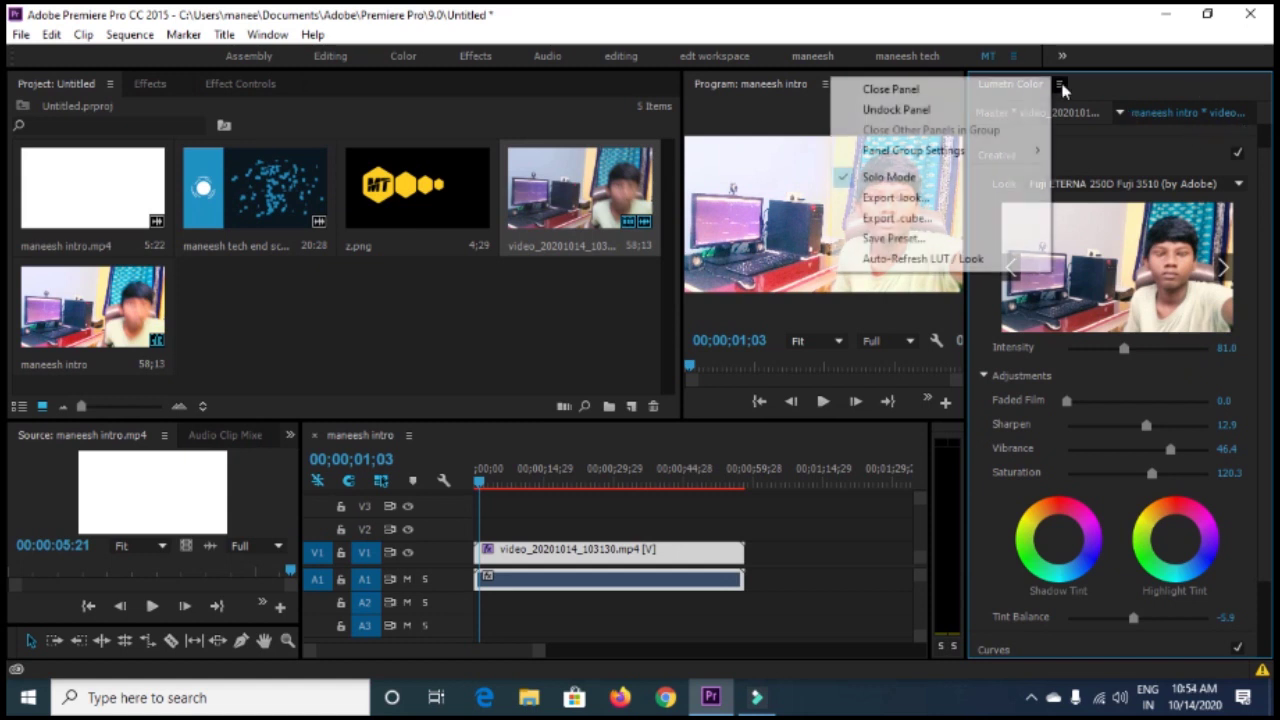
pyautogui.click(960, 88)
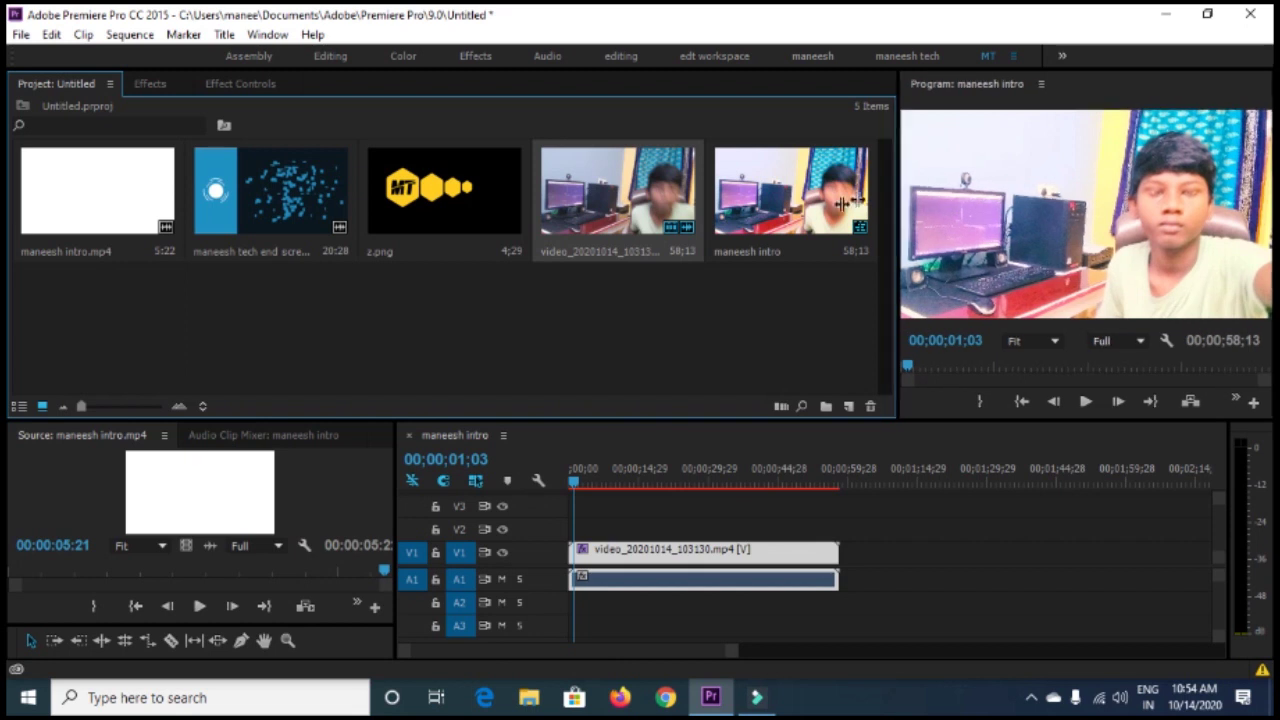
pyautogui.moveTo(898, 186)
pyautogui.mouseDown()
pyautogui.moveTo(571, 215)
pyautogui.moveTo(569, 230)
pyautogui.mouseUp()
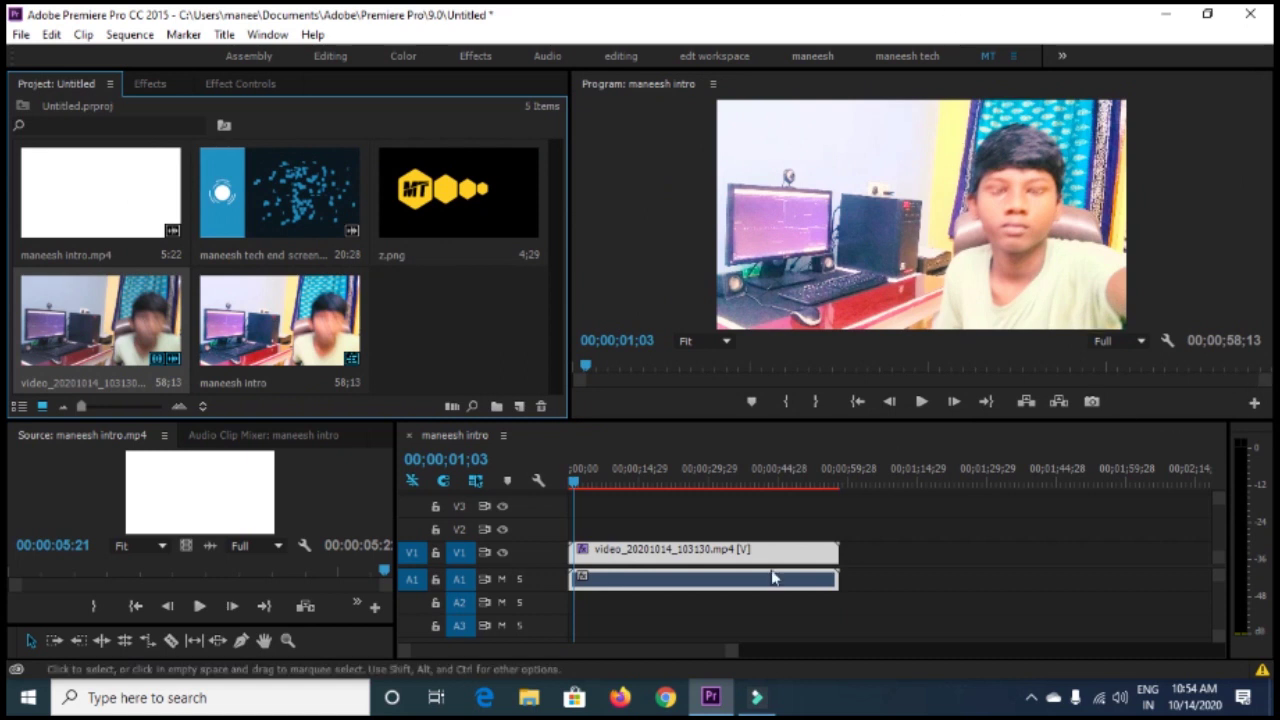
pyautogui.moveTo(397, 515); pyautogui.dragTo(370, 515)
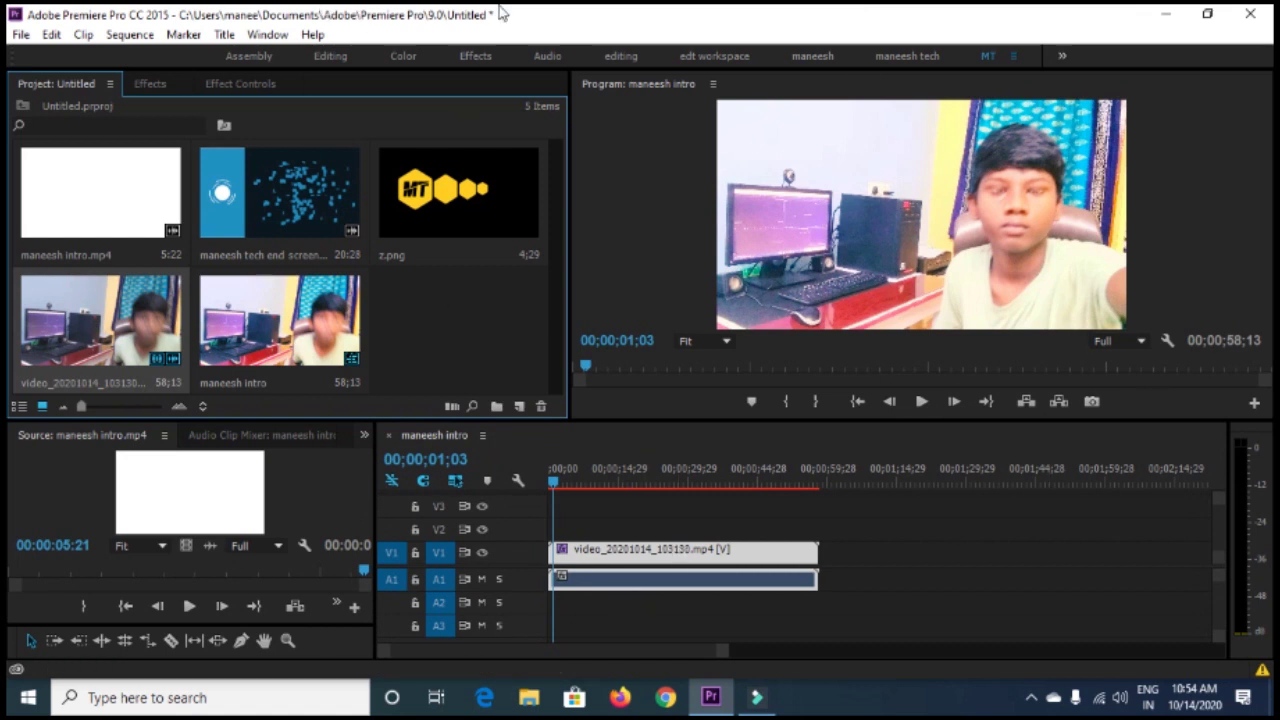
# Step: Browse the File menu's Export options, then dismiss the menus
pyautogui.click(20, 34)
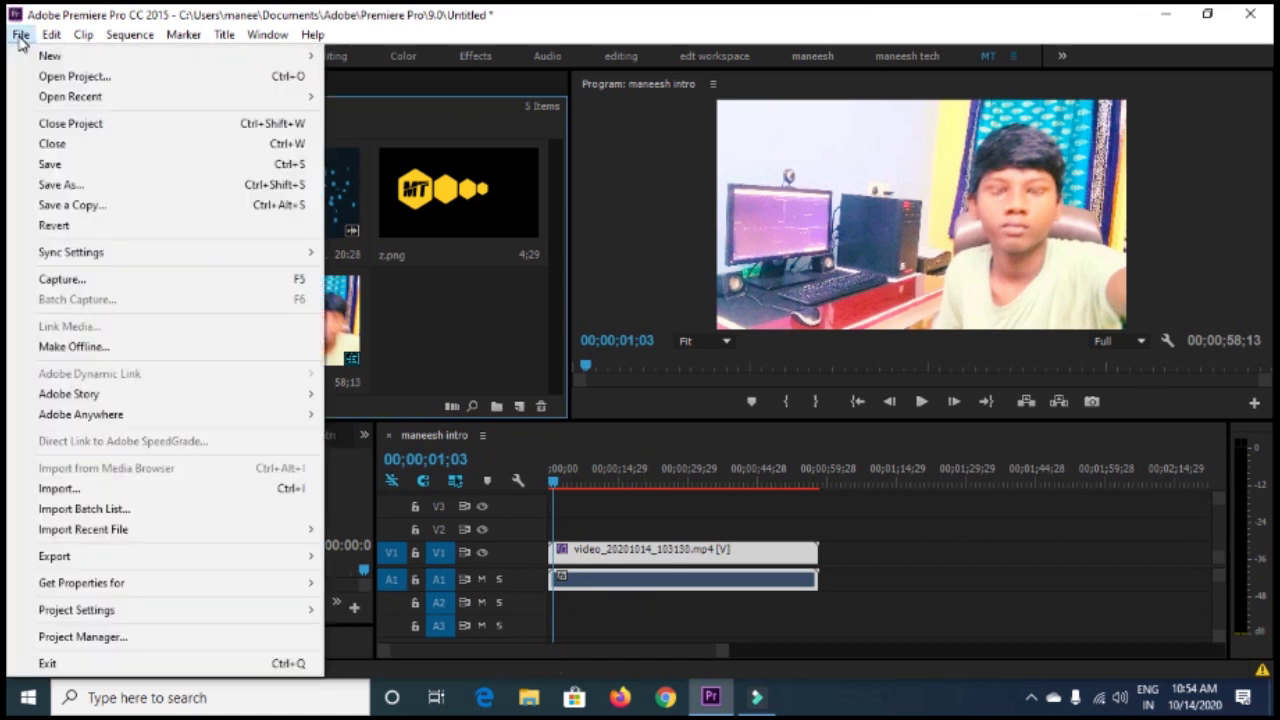
pyautogui.click(51, 34)
pyautogui.click(20, 34)
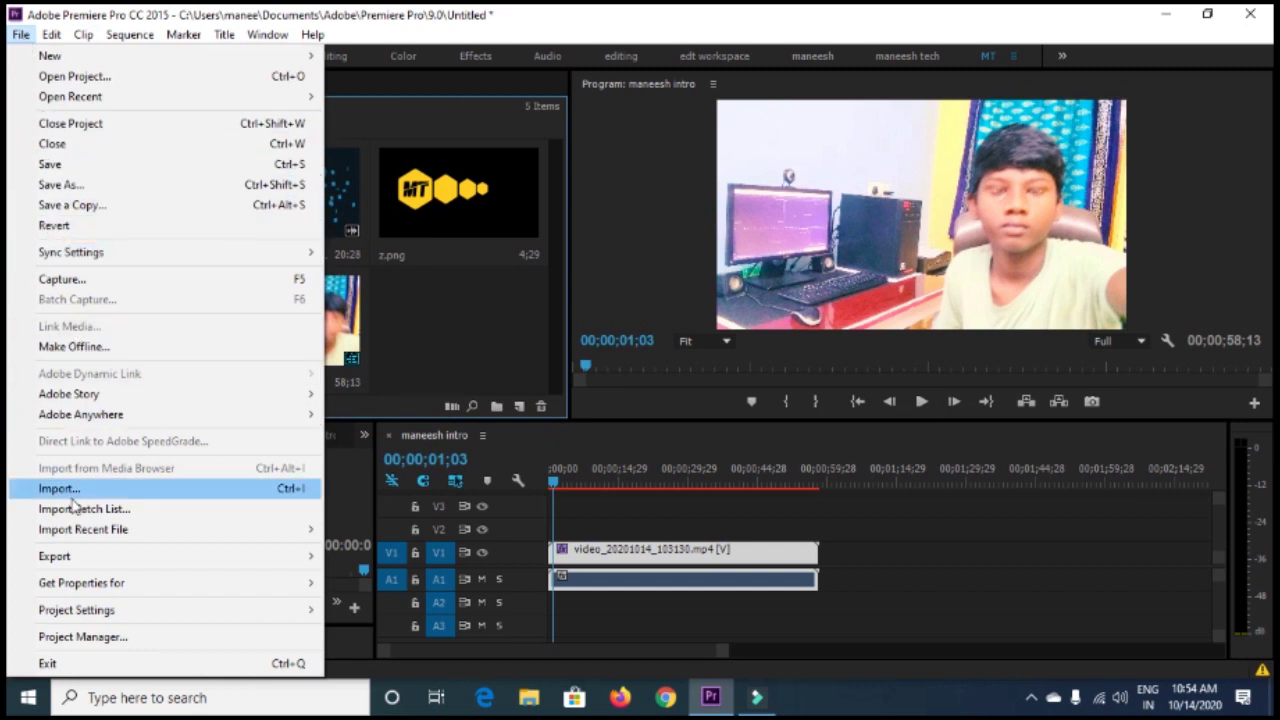
pyautogui.moveTo(66, 556)
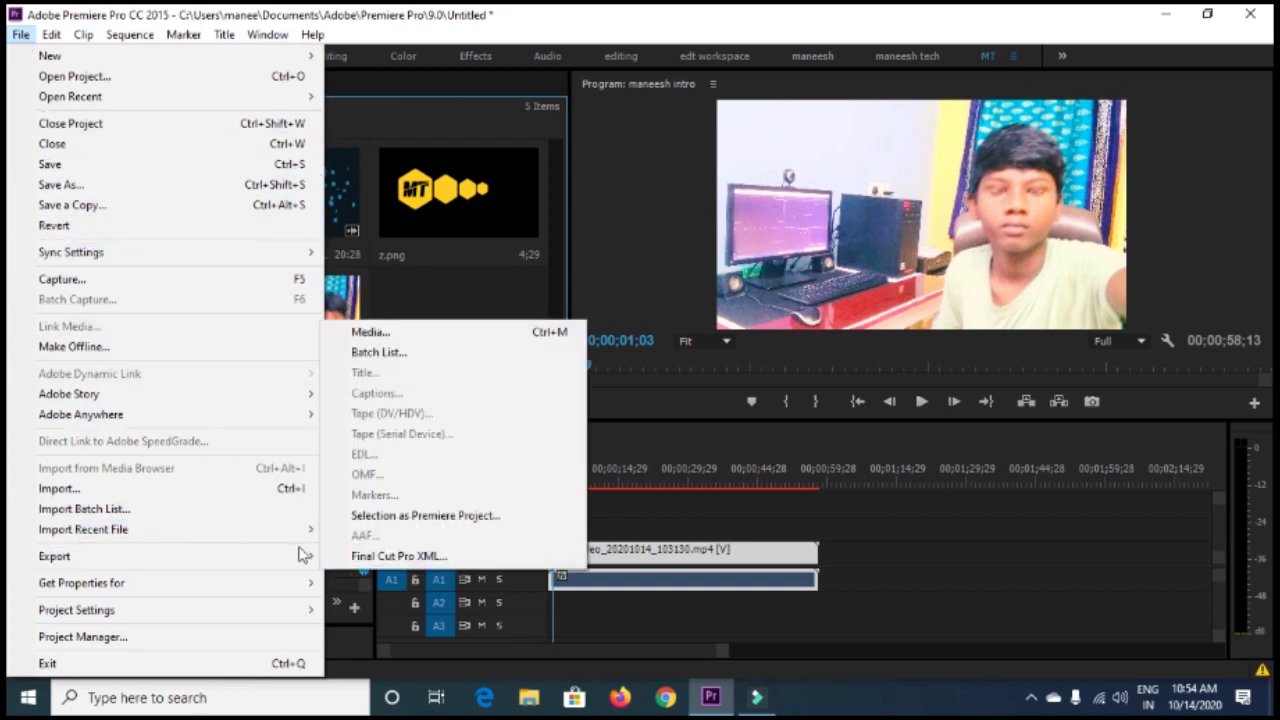
pyautogui.click(415, 338)
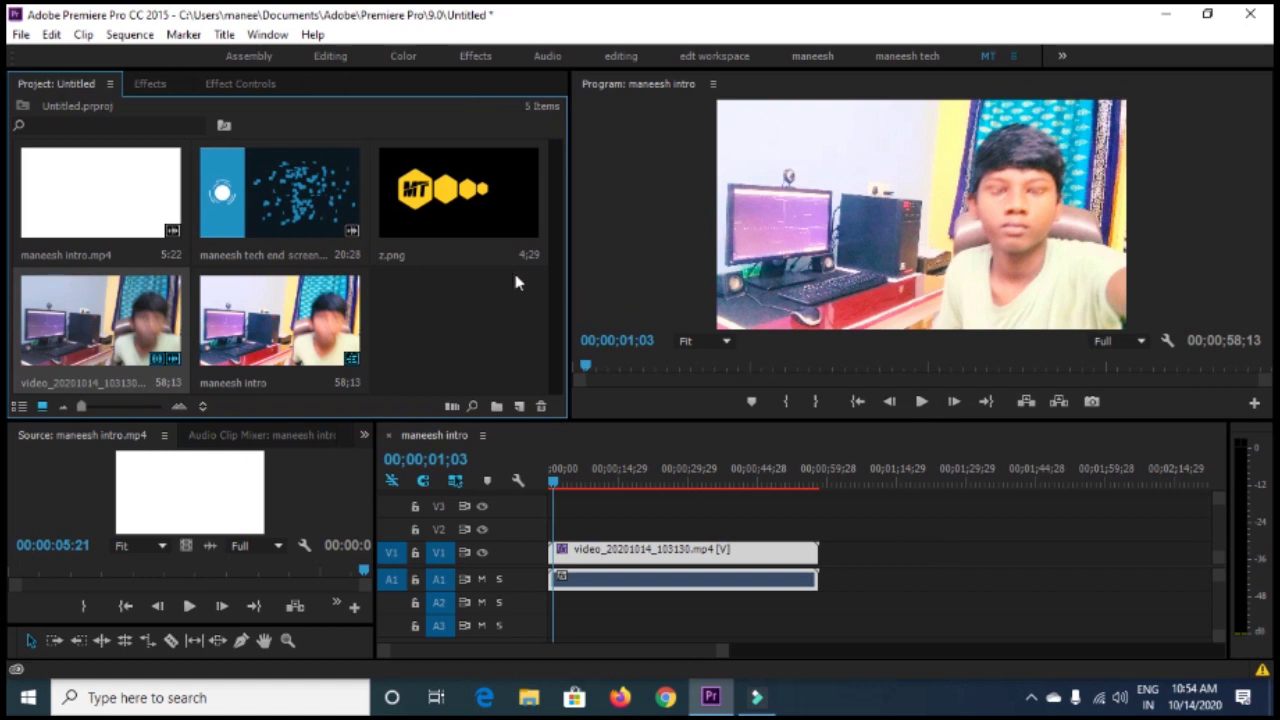
# Step: Open Export Settings with Ctrl+M and choose the HD 1080p 25 preset
pyautogui.hotkey('ctrl', 'm')
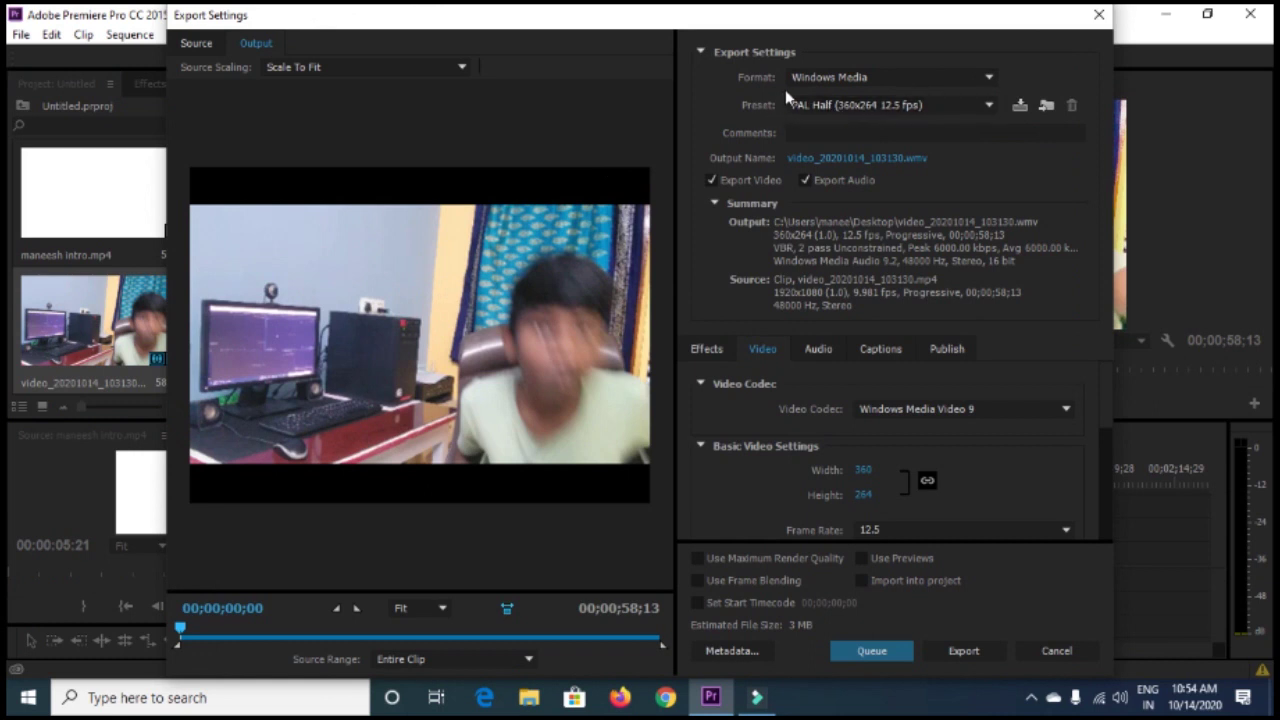
pyautogui.click(880, 108)
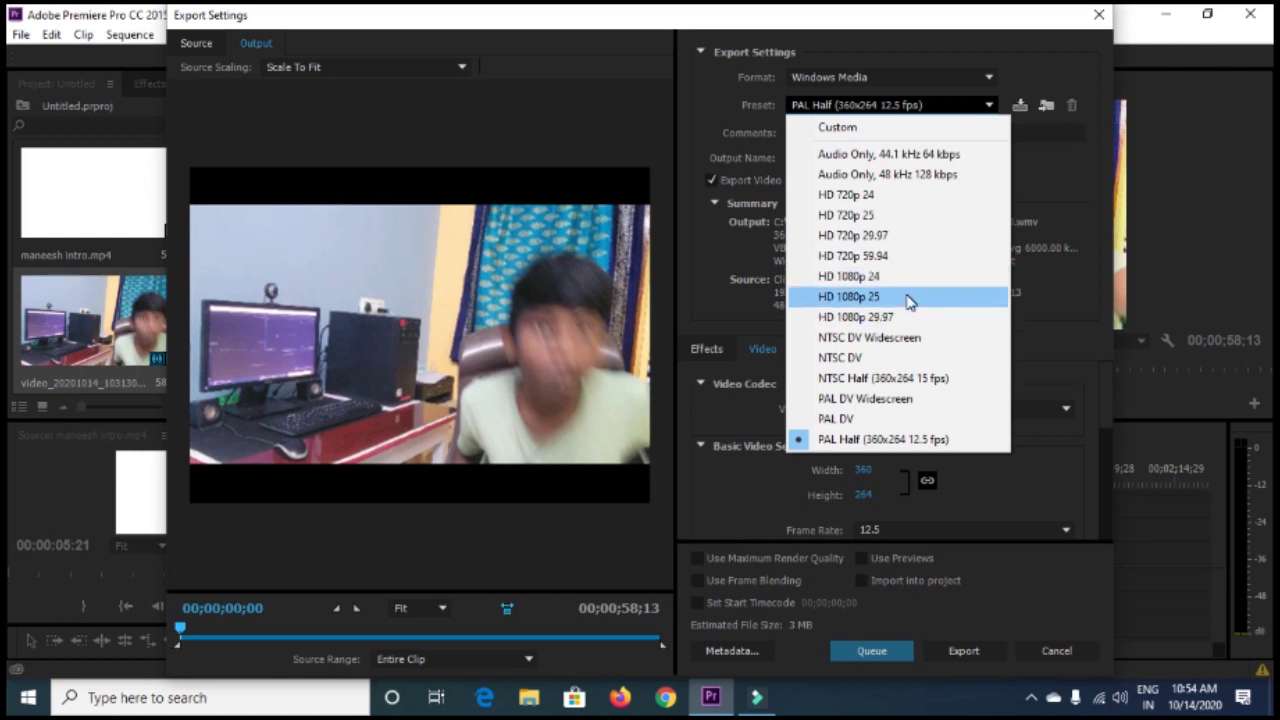
pyautogui.click(912, 297)
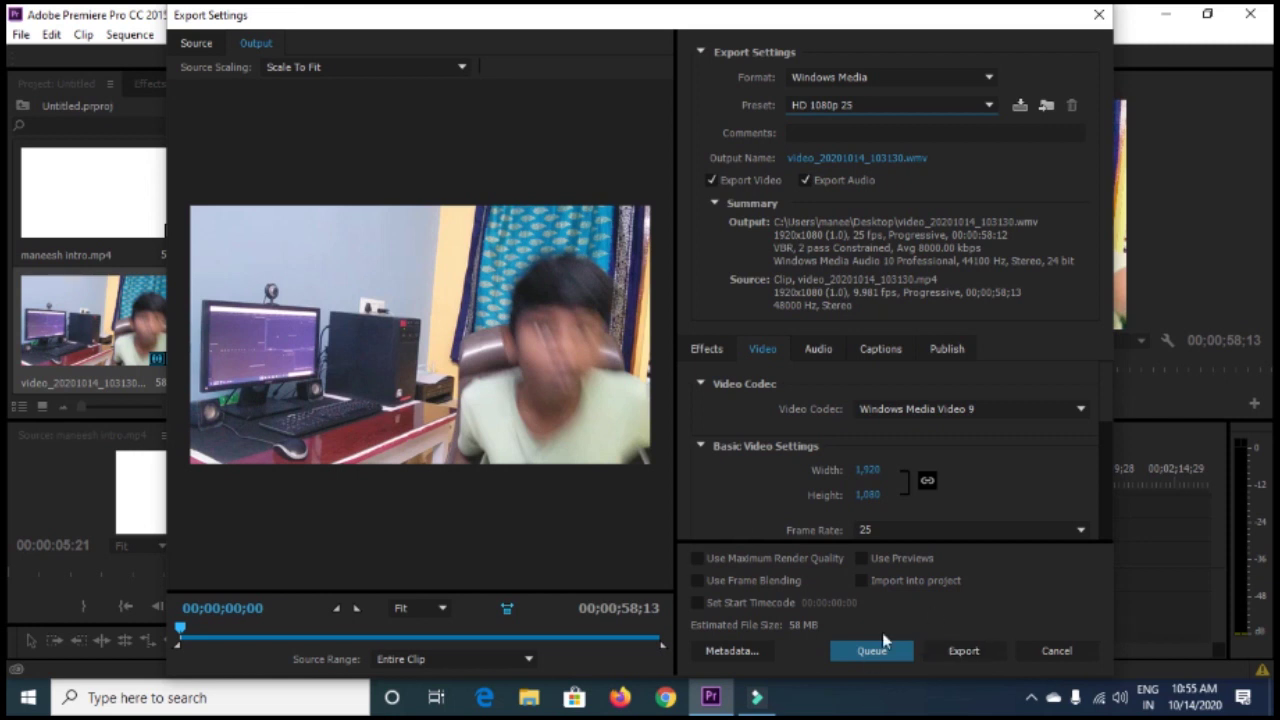
pyautogui.click(1099, 14)
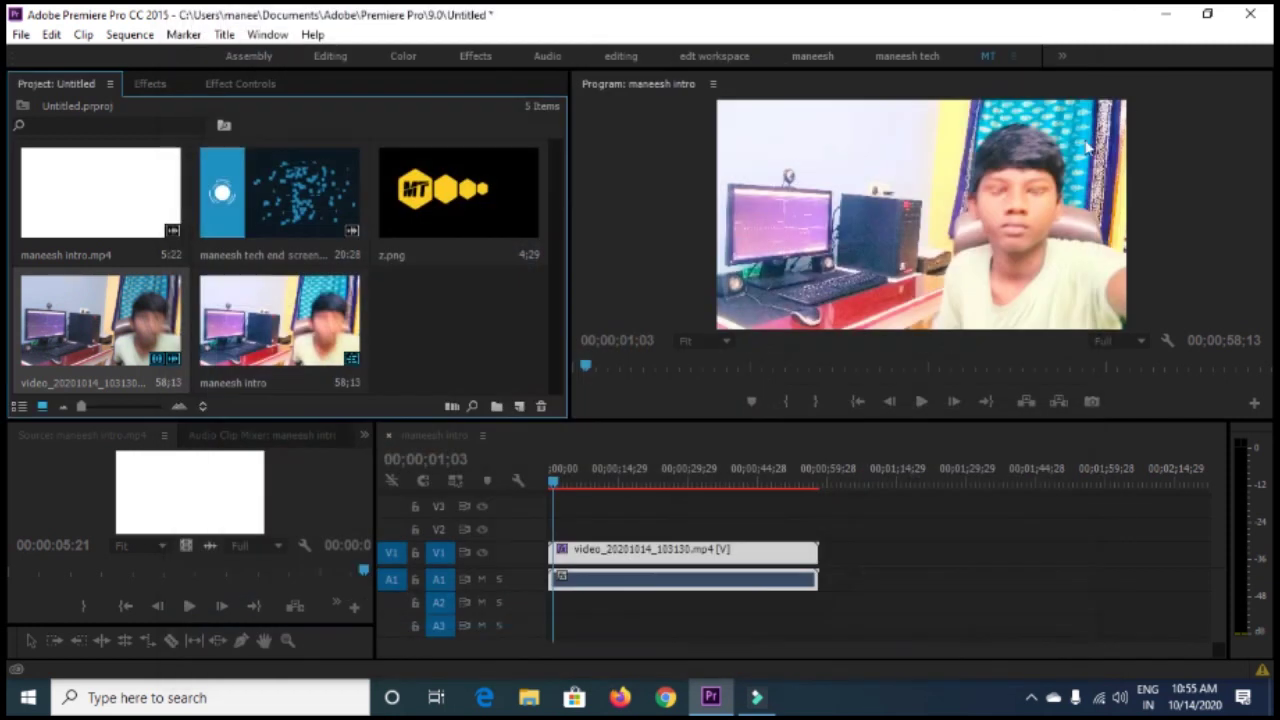